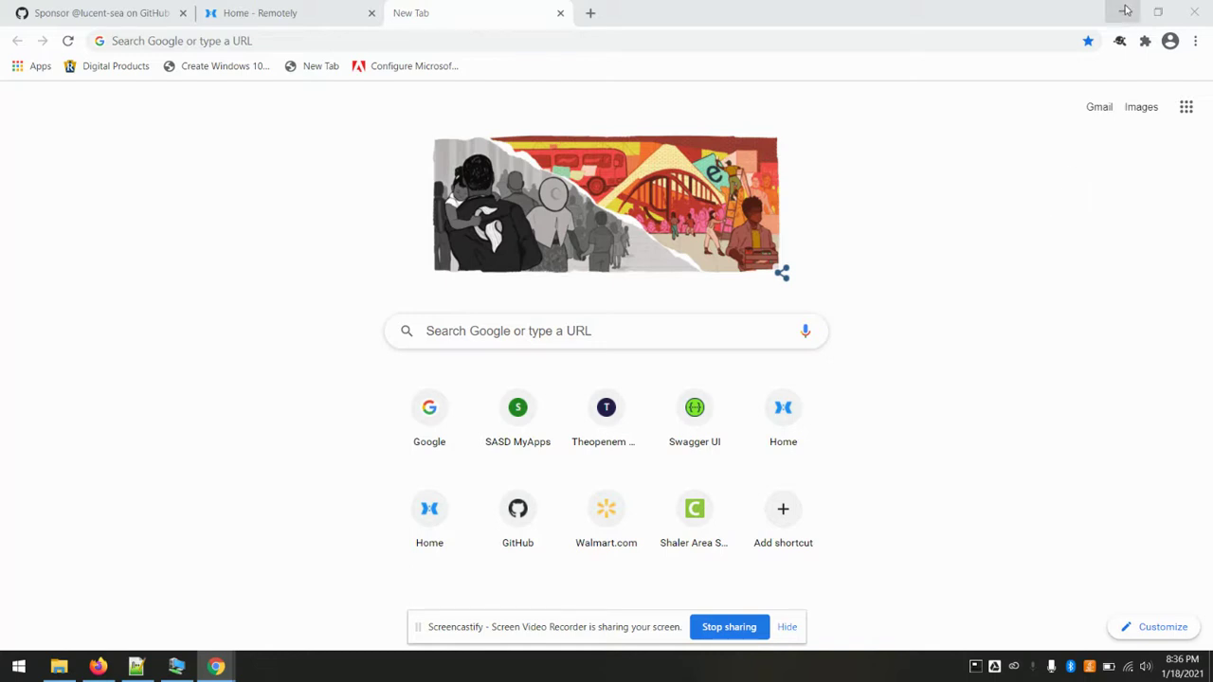
- Bring the server2019 VM window forward and launch the RemoteAccess add-on installer
{"action": "left_click", "coordinate": [1124, 11]}
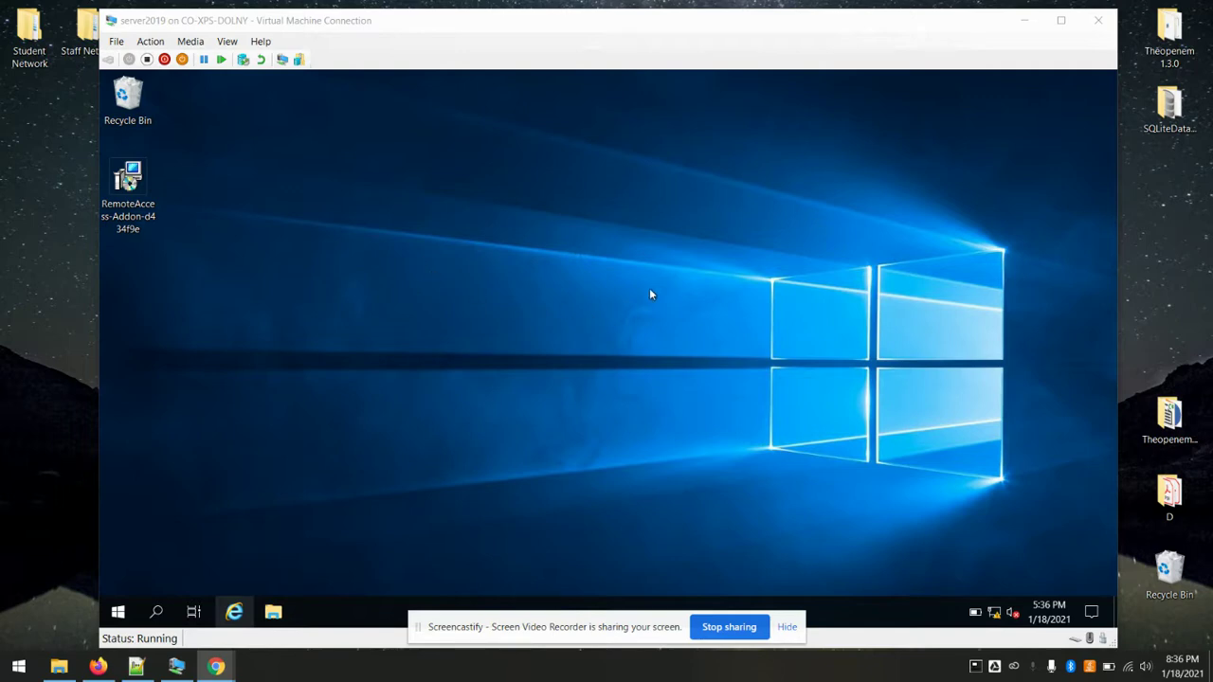
{"action": "left_click", "coordinate": [260, 290]}
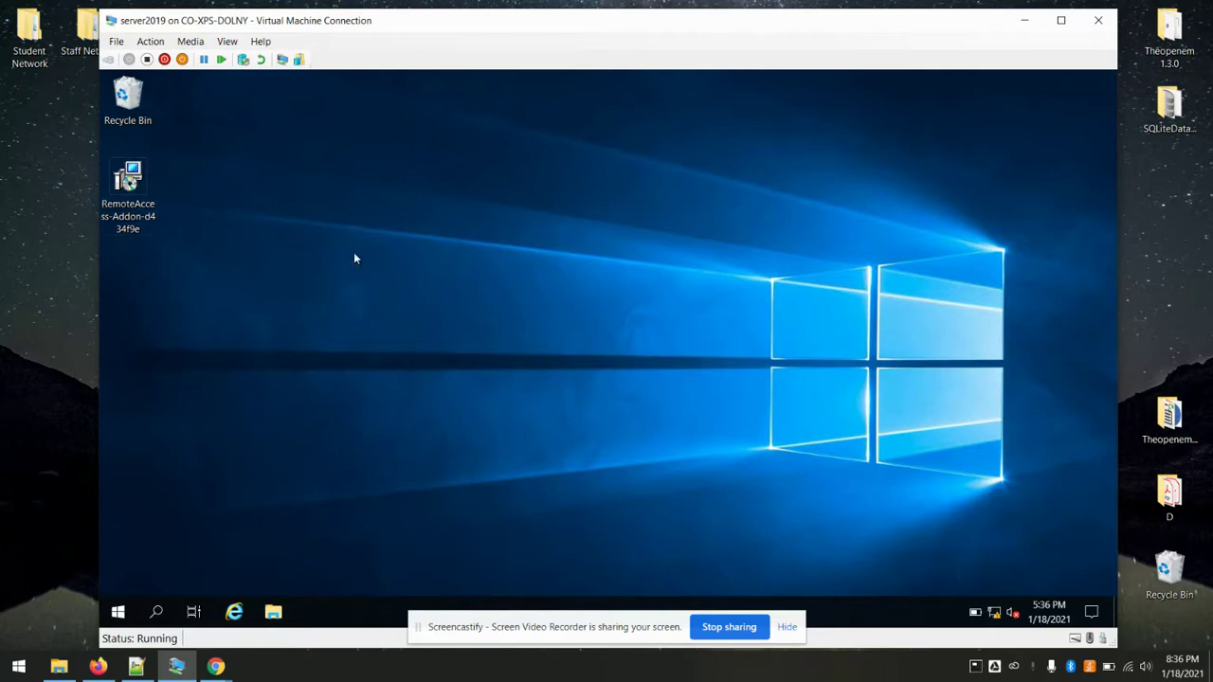
{"action": "double_click", "coordinate": [132, 190]}
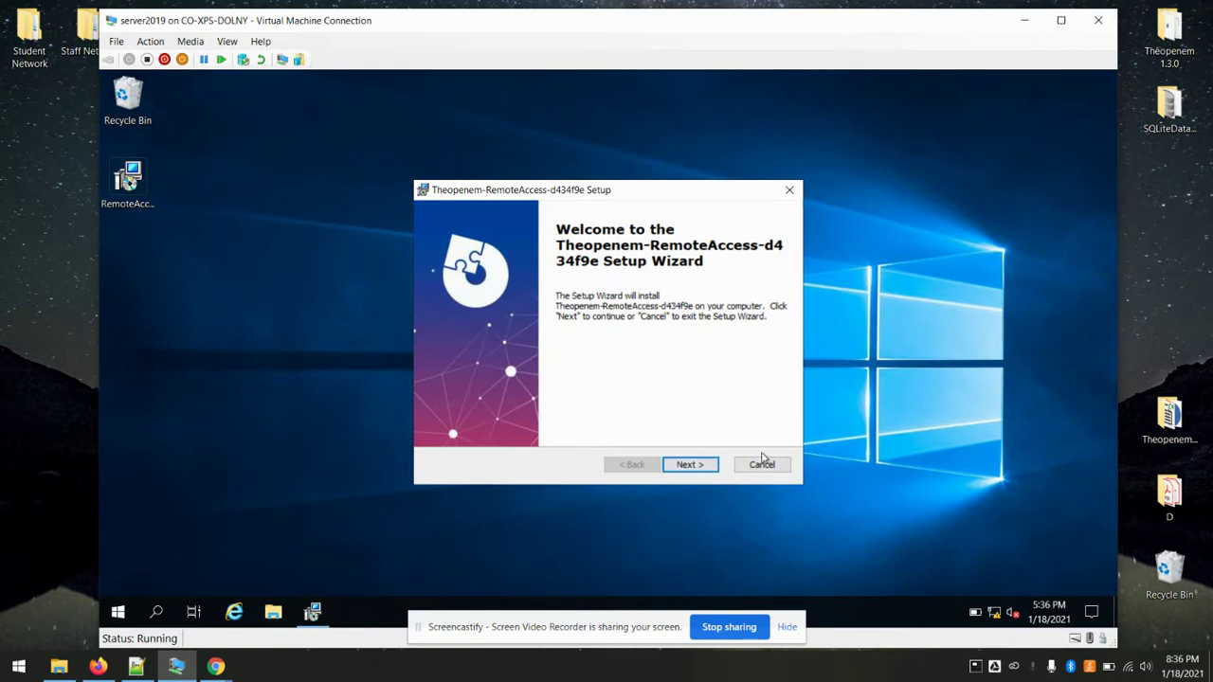
- Start installing the Theopenem-RemoteAccess add-on, then bring the Chrome window back in front
{"action": "left_click", "coordinate": [690, 466]}
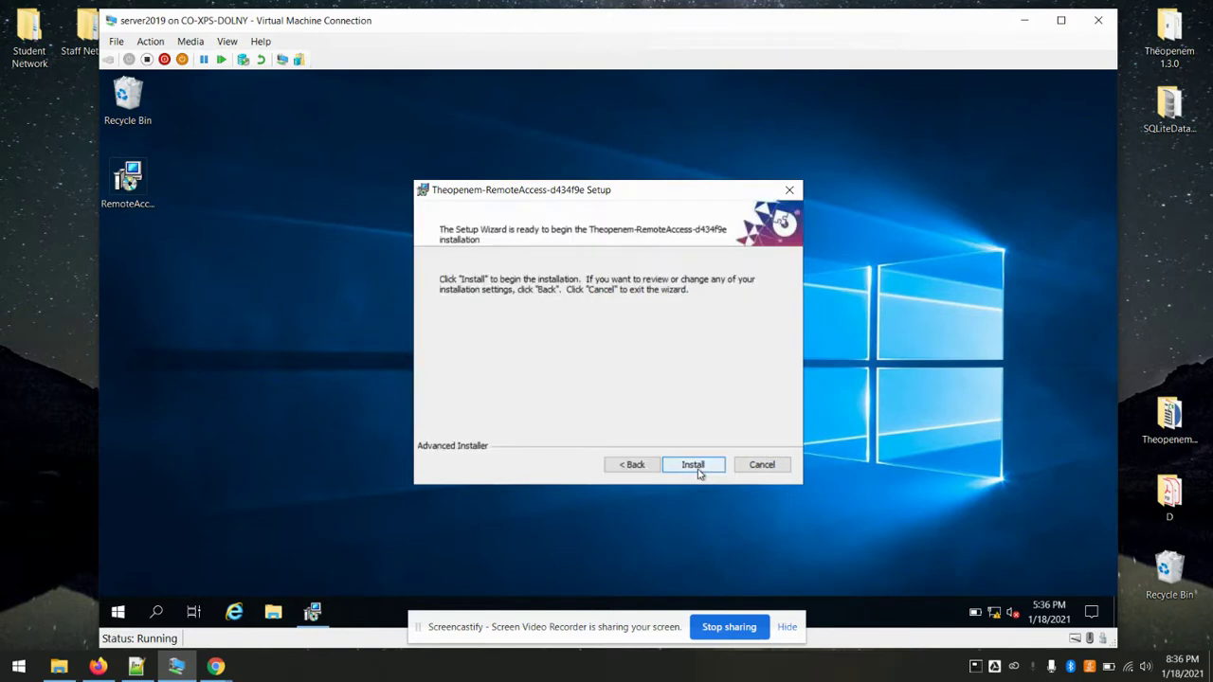
{"action": "left_click", "coordinate": [692, 465]}
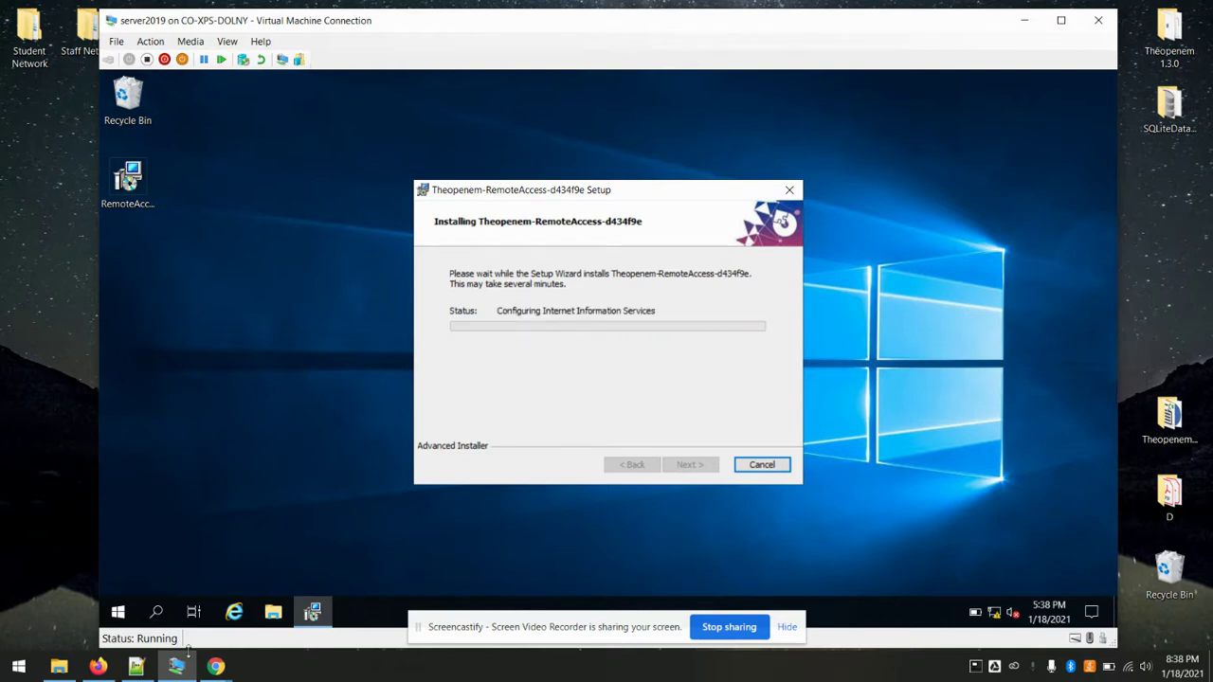
{"action": "left_click", "coordinate": [216, 666]}
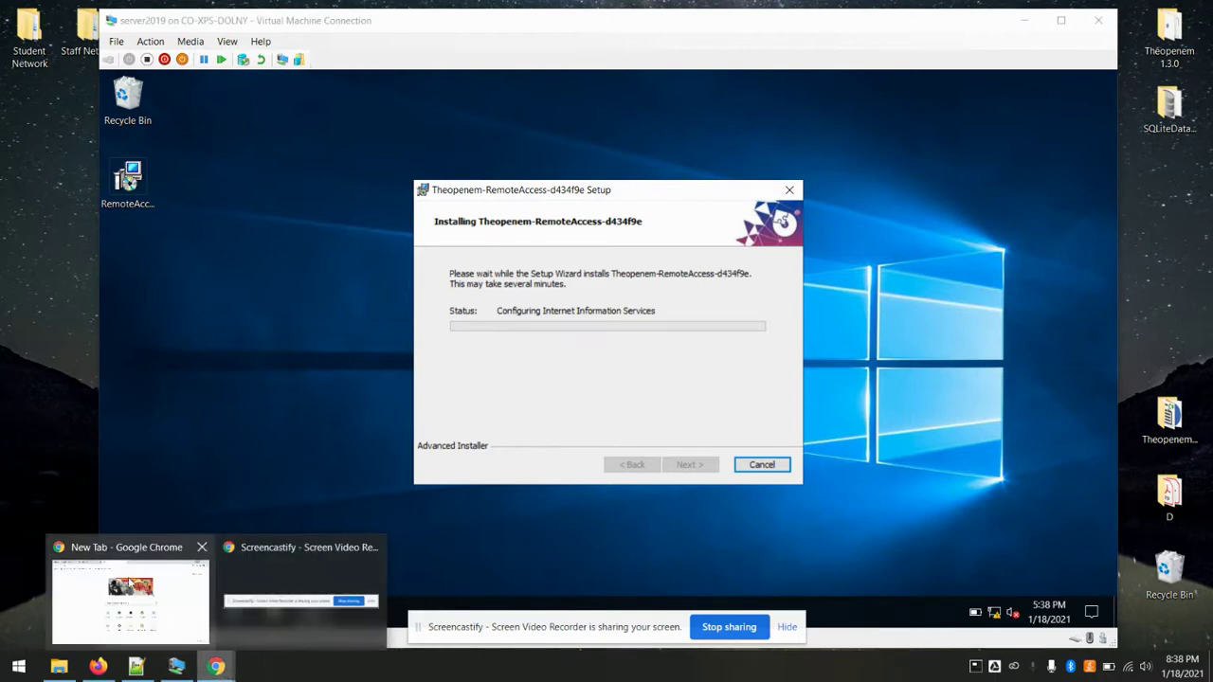
{"action": "left_click", "coordinate": [127, 586]}
- Switch from the Remotely home page tab to the GitHub sponsorship tab
{"action": "left_click", "coordinate": [272, 7]}
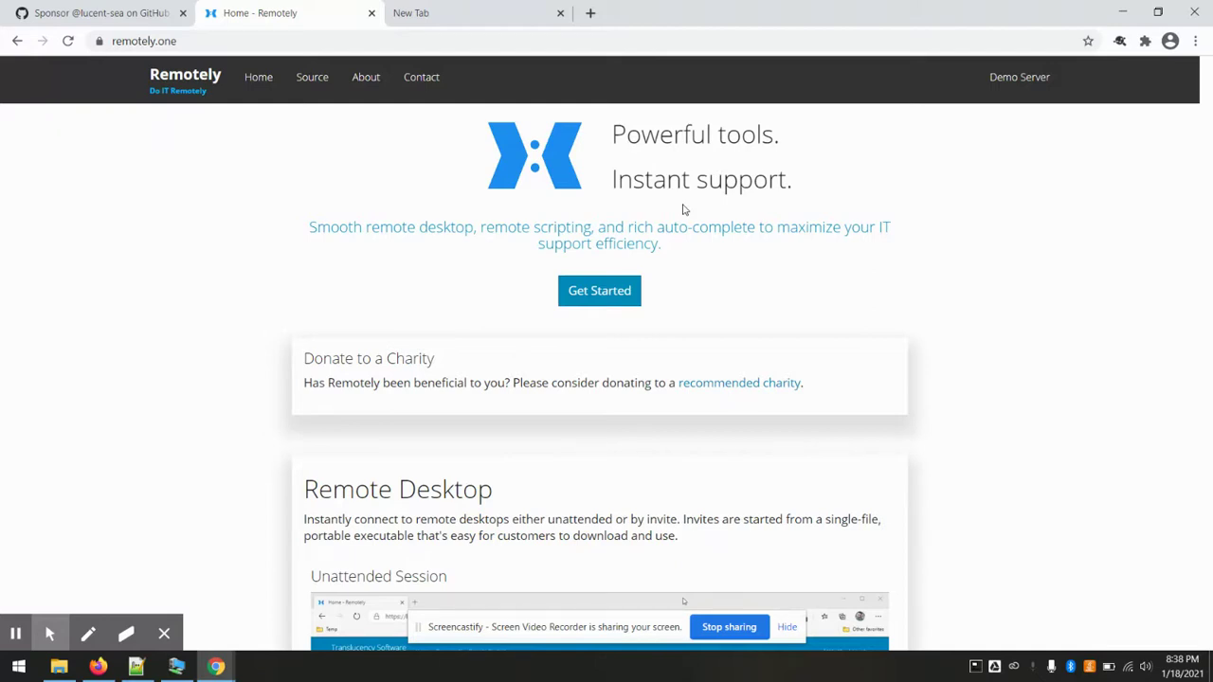
{"action": "left_click", "coordinate": [118, 11]}
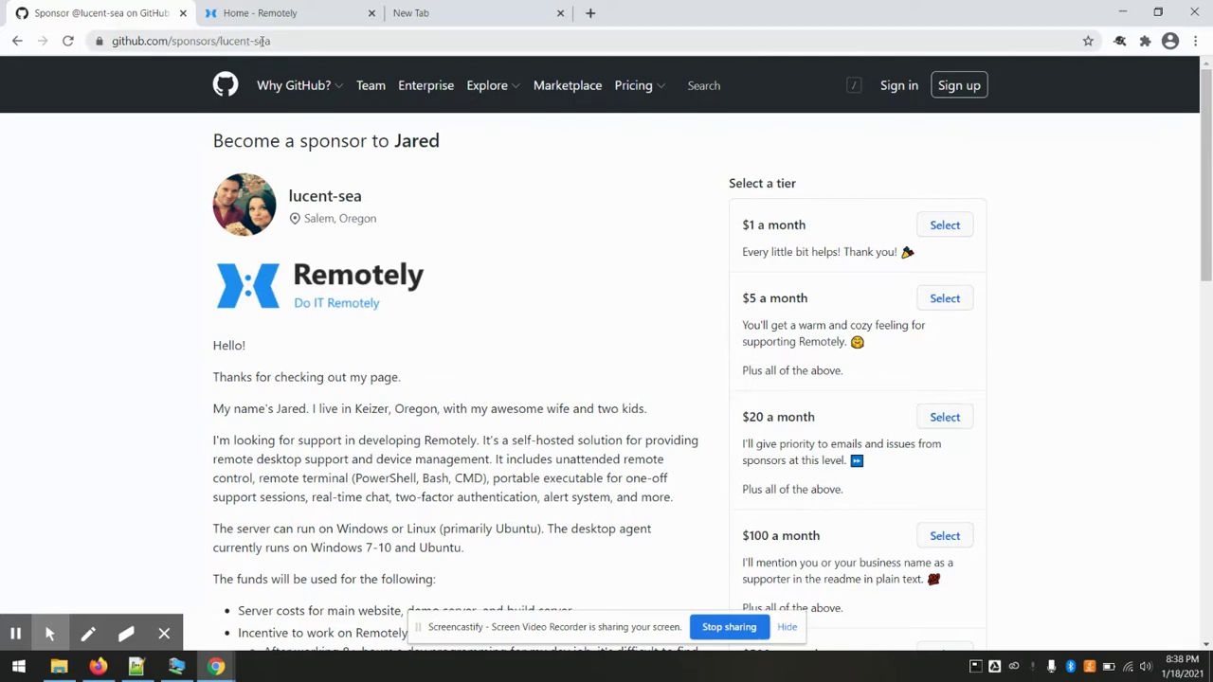
- Browse the Remotely developer's GitHub sponsor tiers, briefly revisiting the Remotely home tab
{"action": "scroll", "coordinate": [422, 298], "scroll_direction": "down", "scroll_amount": 1}
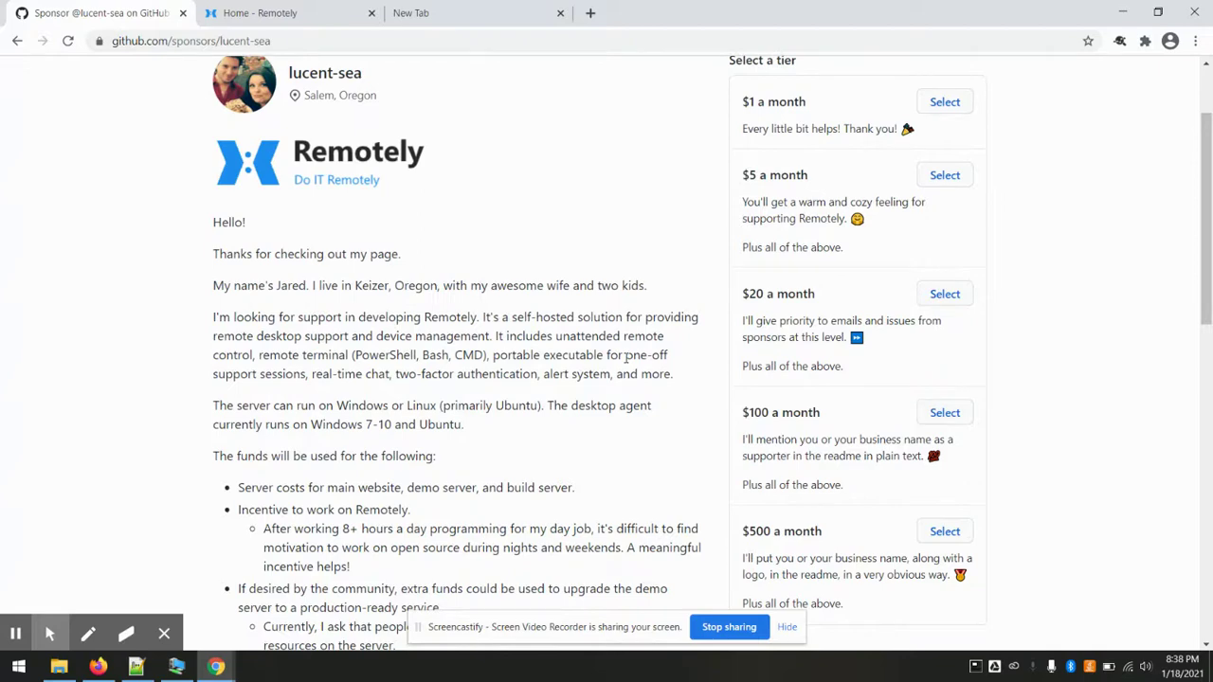
{"action": "scroll", "coordinate": [536, 315], "scroll_direction": "down", "scroll_amount": 5}
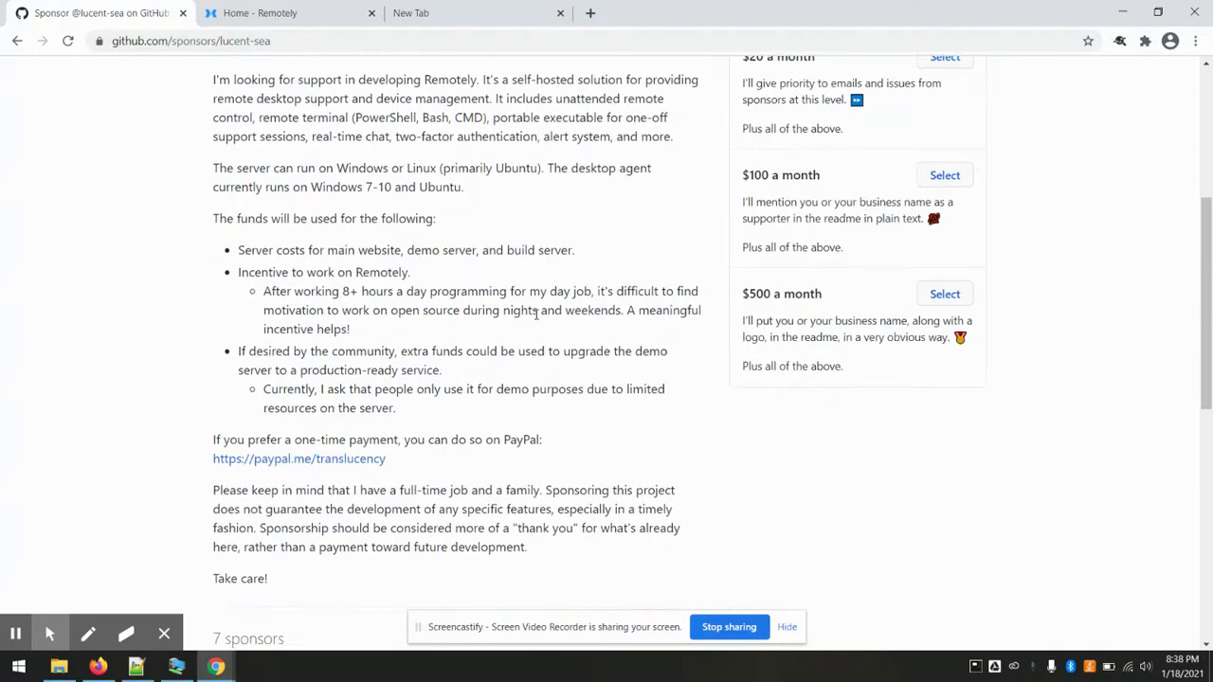
{"action": "scroll", "coordinate": [537, 316], "scroll_direction": "up", "scroll_amount": 3}
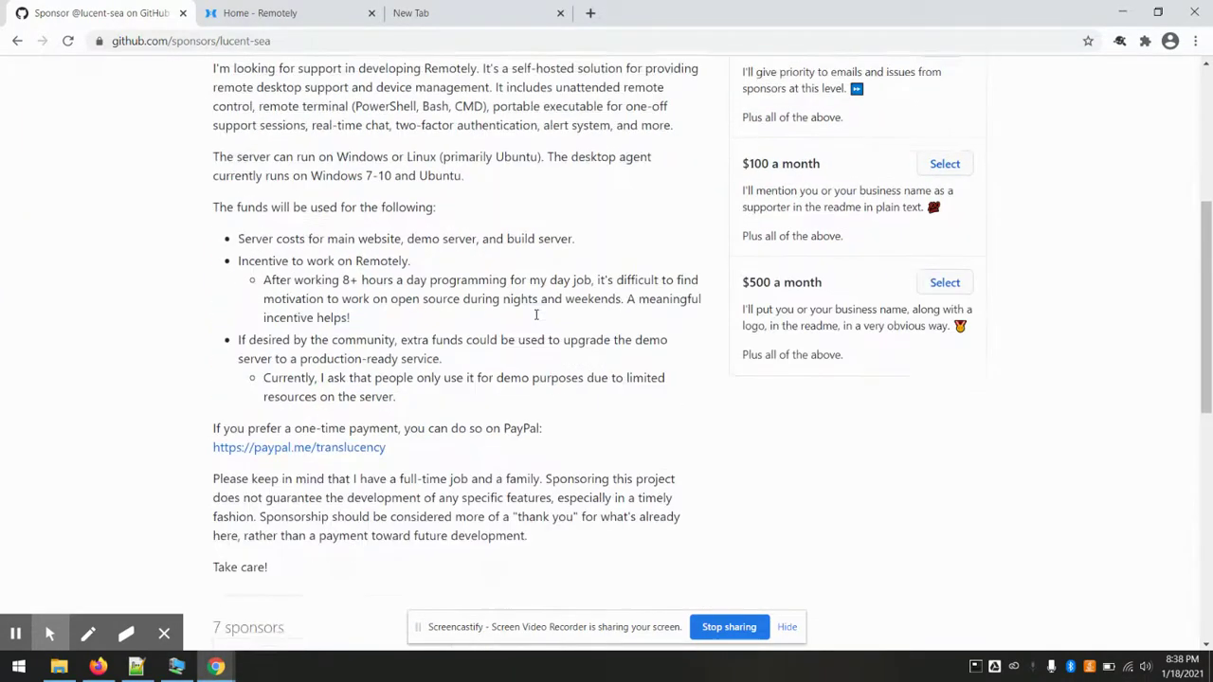
{"action": "scroll", "coordinate": [537, 316], "scroll_direction": "down", "scroll_amount": 1}
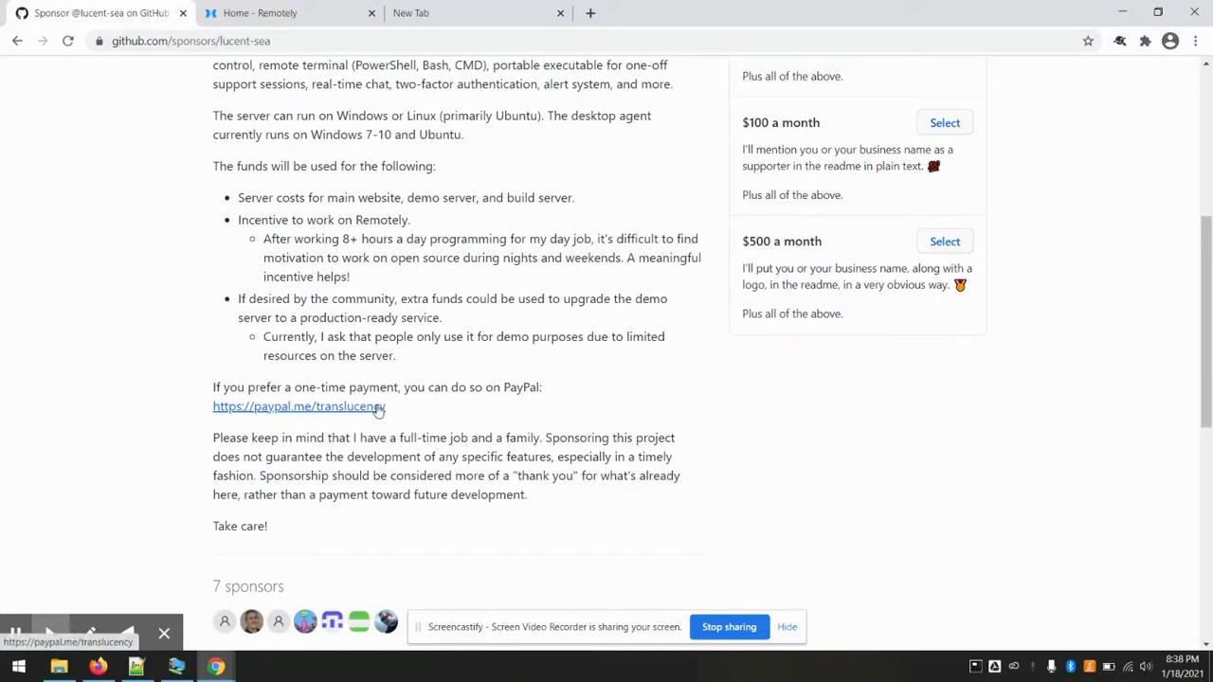
{"action": "scroll", "coordinate": [526, 431], "scroll_direction": "up", "scroll_amount": 3}
{"action": "scroll", "coordinate": [526, 429], "scroll_direction": "up", "scroll_amount": 2}
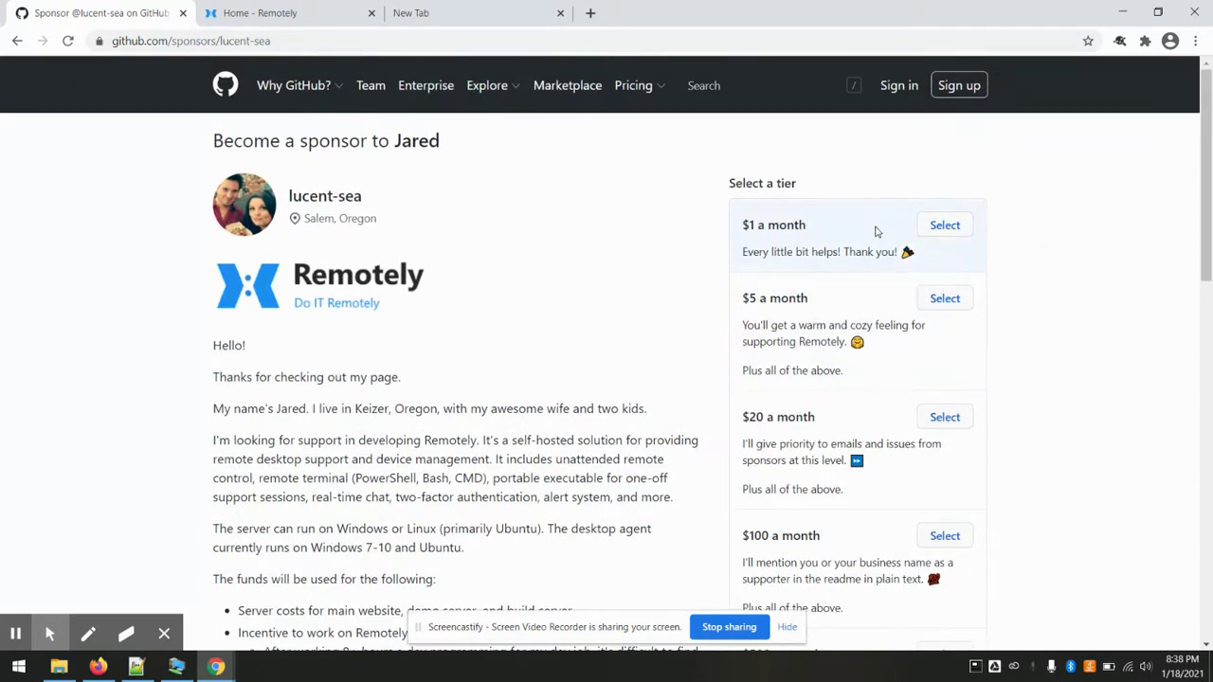
{"action": "scroll", "coordinate": [1074, 303], "scroll_direction": "down", "scroll_amount": 2}
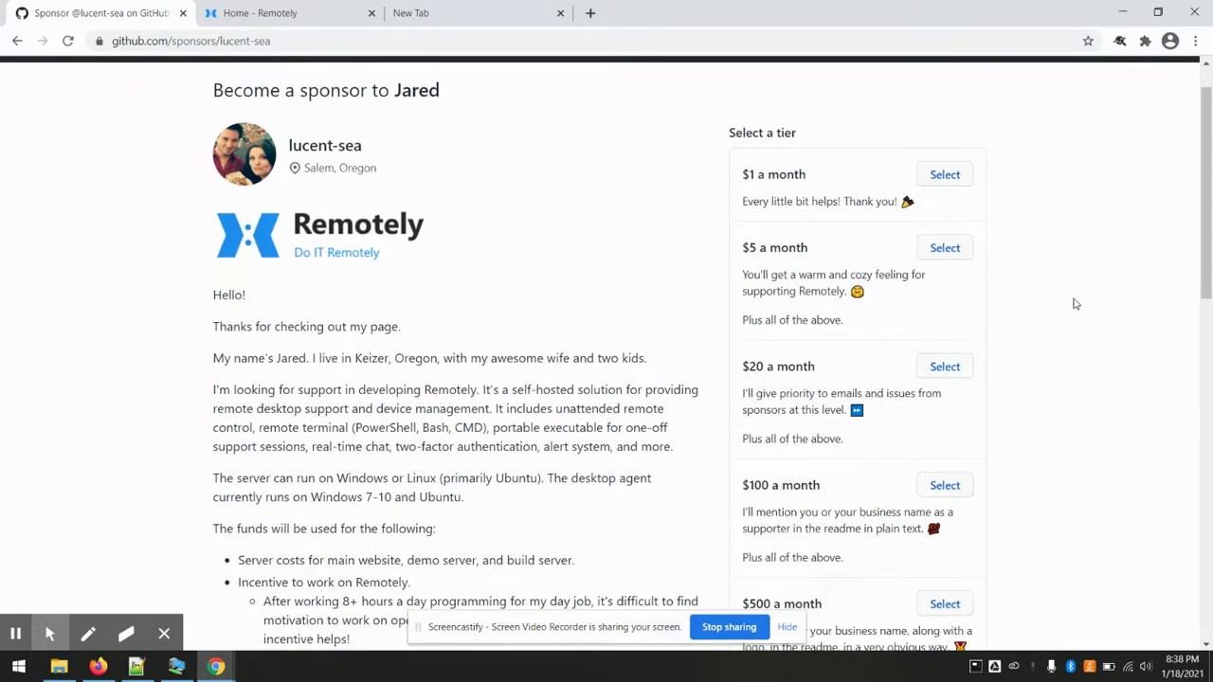
{"action": "scroll", "coordinate": [1076, 303], "scroll_direction": "up", "scroll_amount": 2}
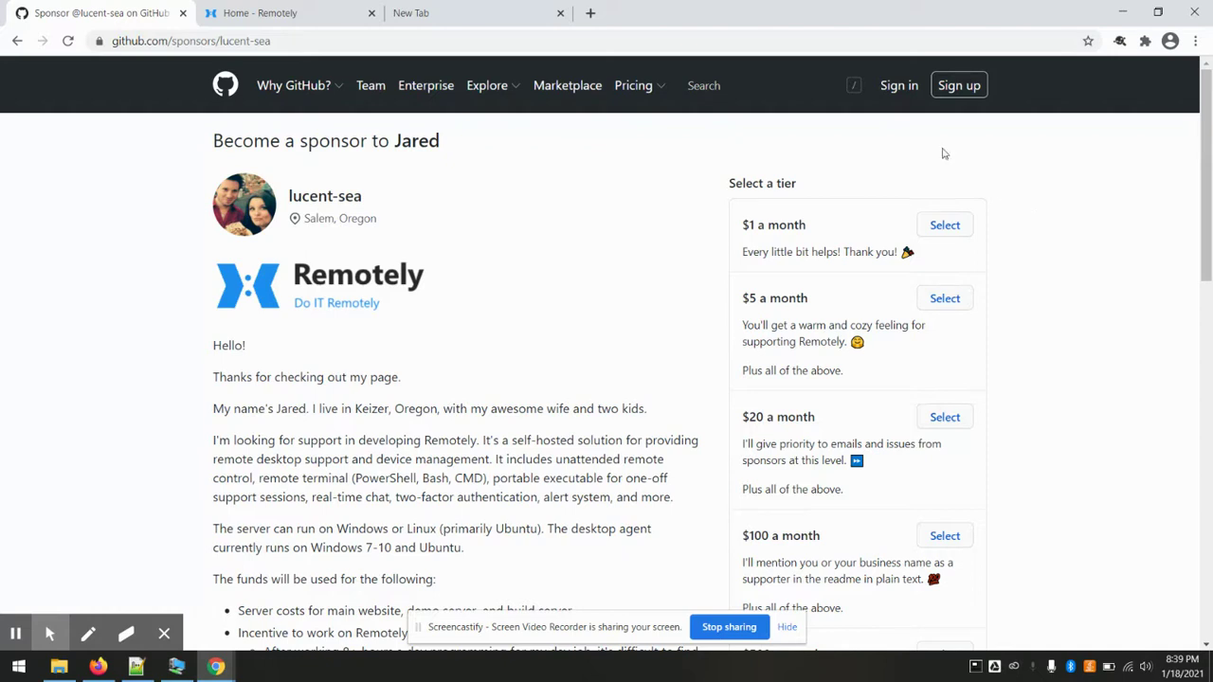
{"action": "left_click", "coordinate": [281, 10]}
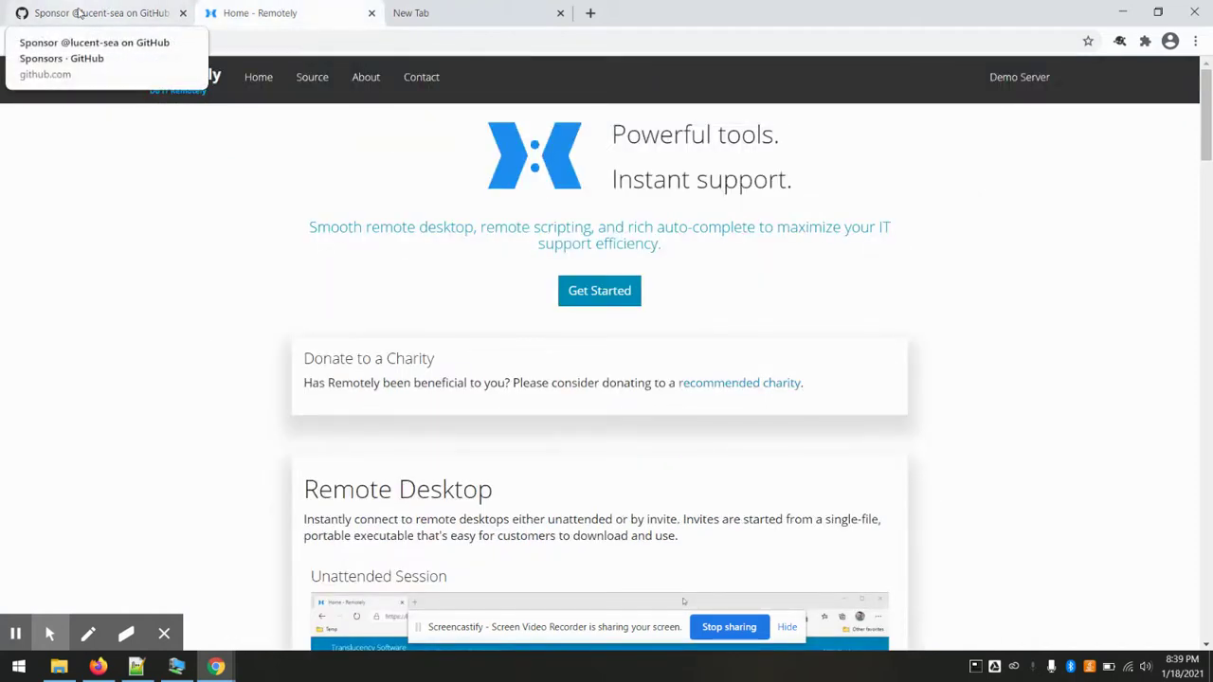
{"action": "left_click", "coordinate": [79, 11]}
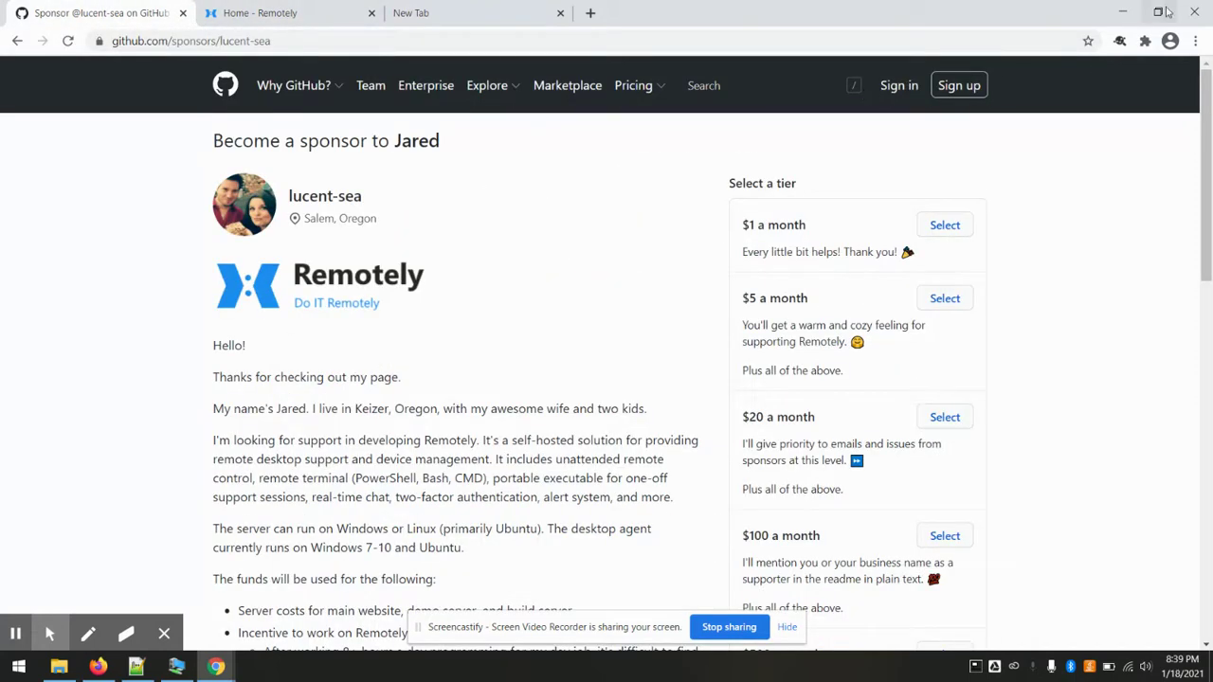
- Finish and close the Theopenem-RemoteAccess setup wizard on the server2019 VM
{"action": "left_click", "coordinate": [1122, 11]}
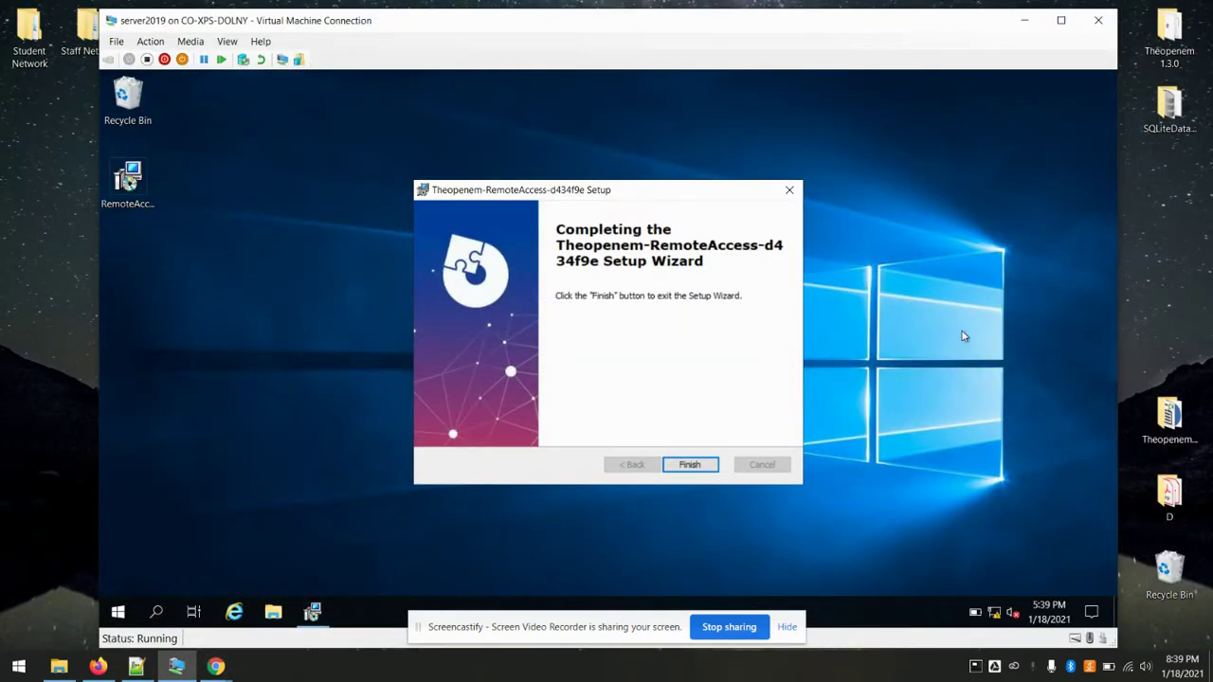
{"action": "left_click", "coordinate": [699, 471]}
{"action": "left_click", "coordinate": [700, 468]}
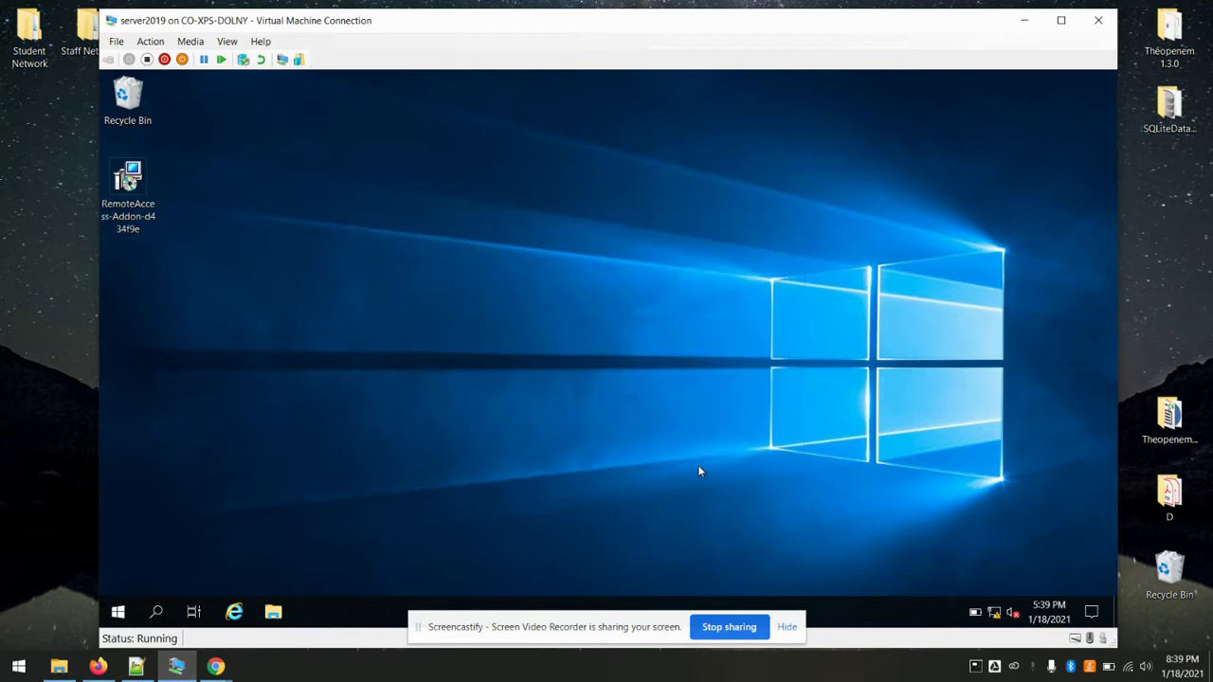
- Log back into the Theopenem web console with the admin username and password
{"action": "left_click", "coordinate": [98, 667]}
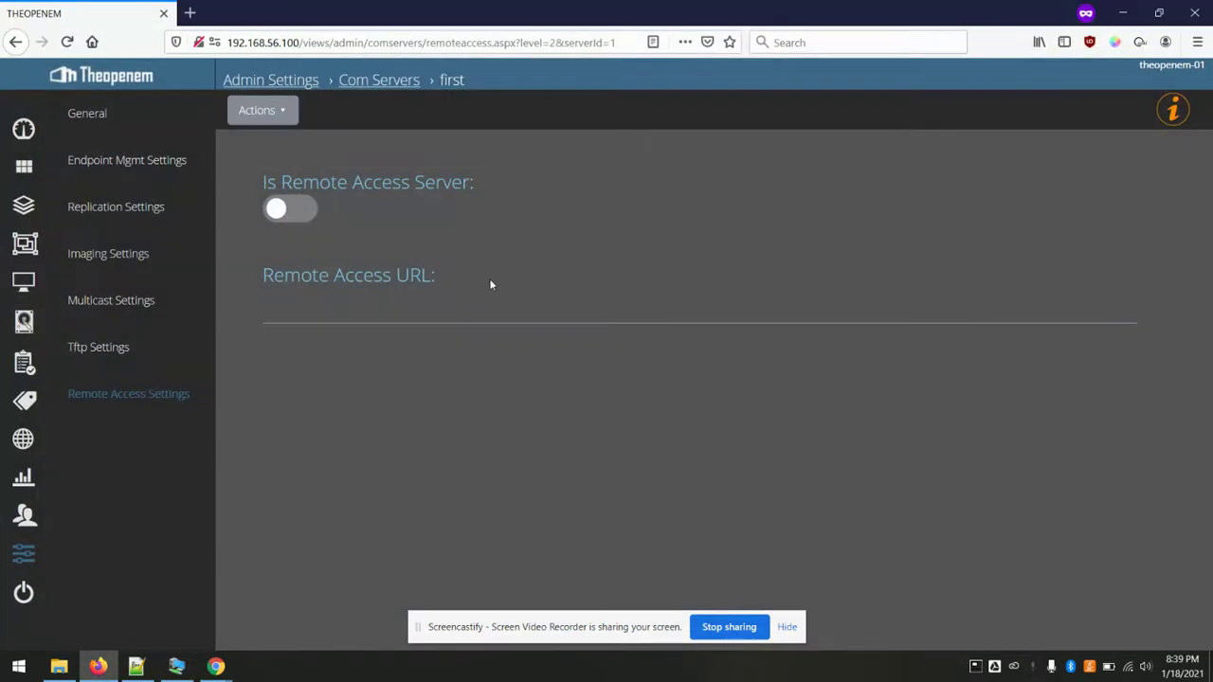
{"action": "left_click", "coordinate": [20, 554]}
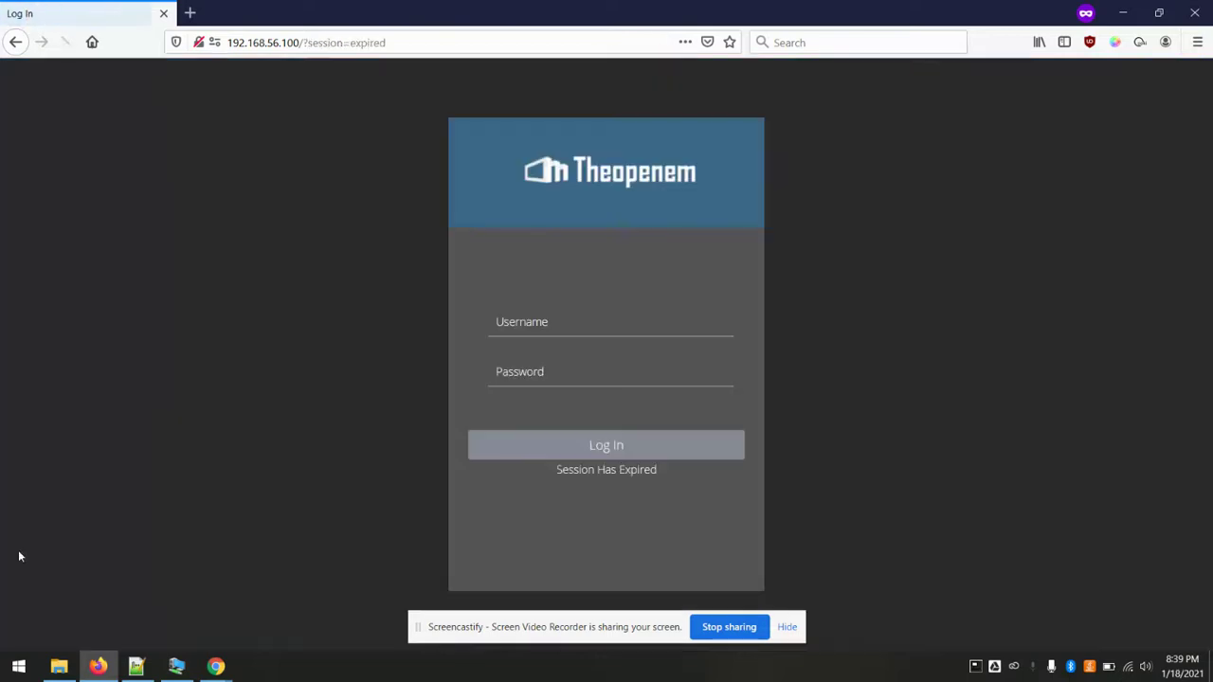
{"action": "left_click", "coordinate": [546, 314]}
{"action": "type", "text": "toemsadmin"}
{"action": "key", "text": "Tab"}
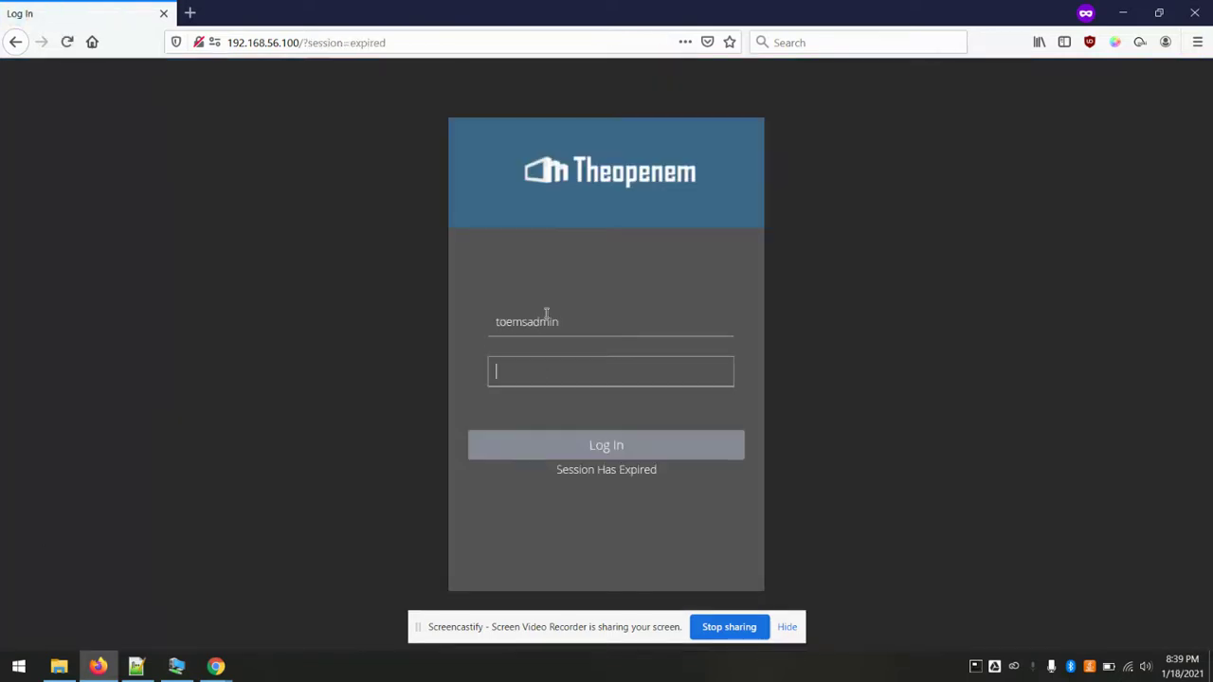
{"action": "type", "text": "toemsadm"}
{"action": "key", "text": "Return"}
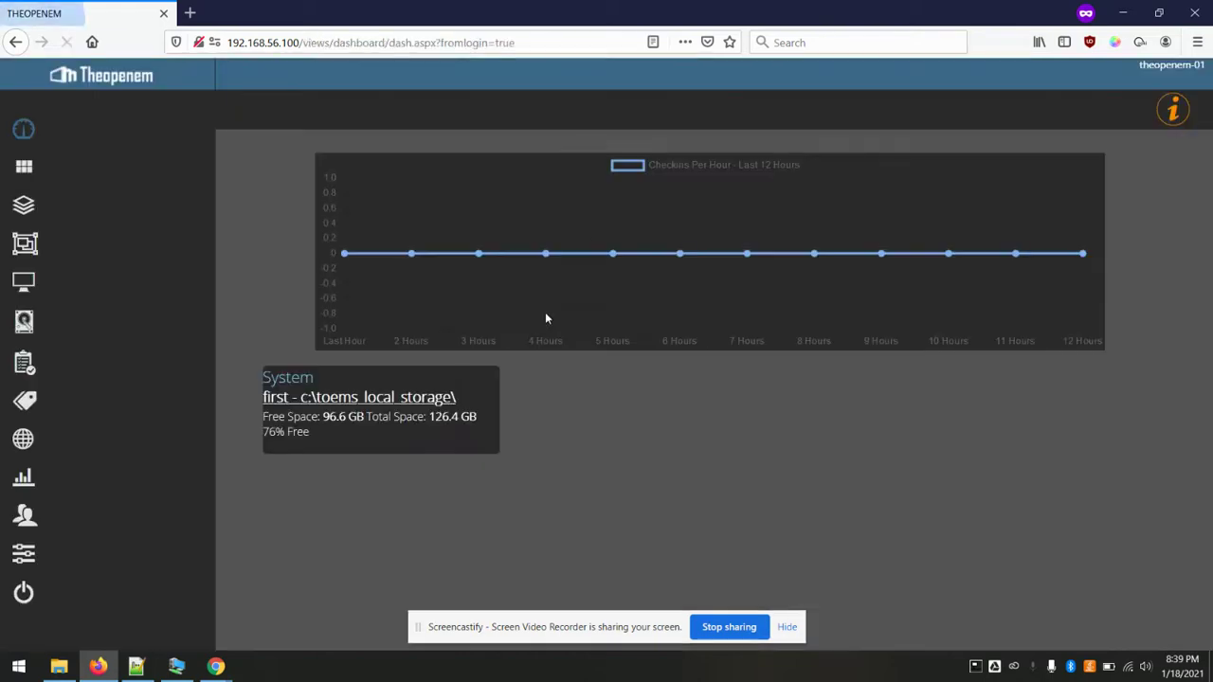
- Open com server first's Remote Access Settings and switch on Is Remote Access Server
{"action": "left_click", "coordinate": [27, 557]}
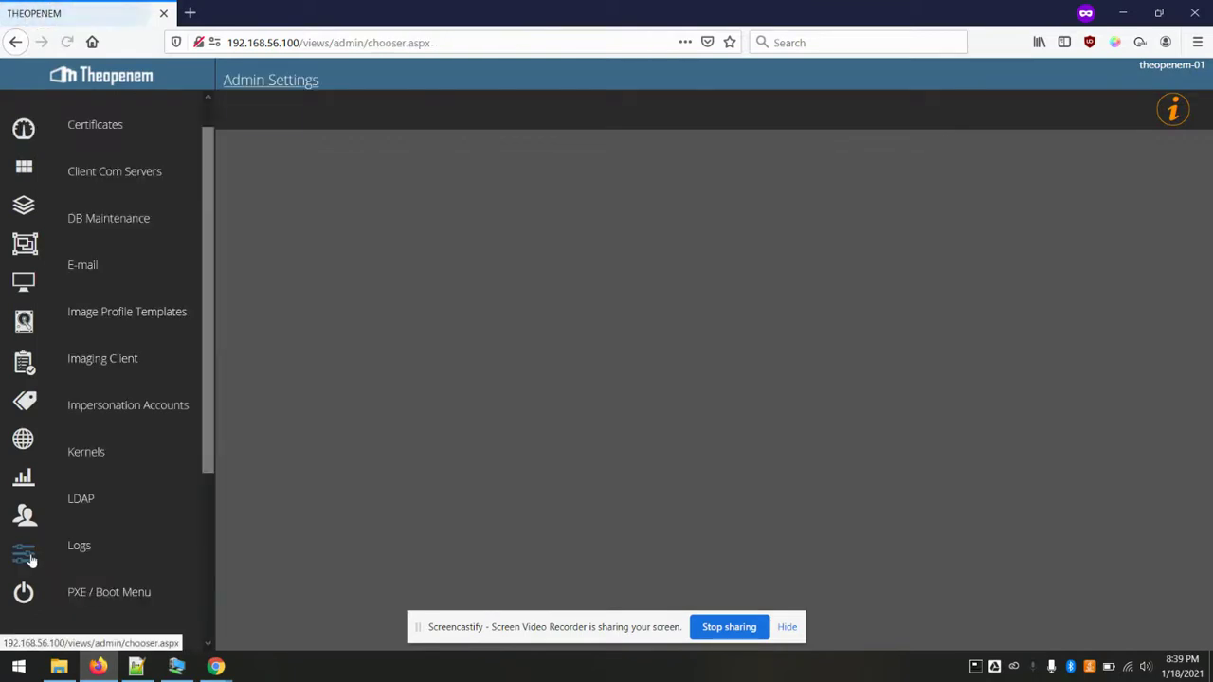
{"action": "left_click", "coordinate": [122, 181]}
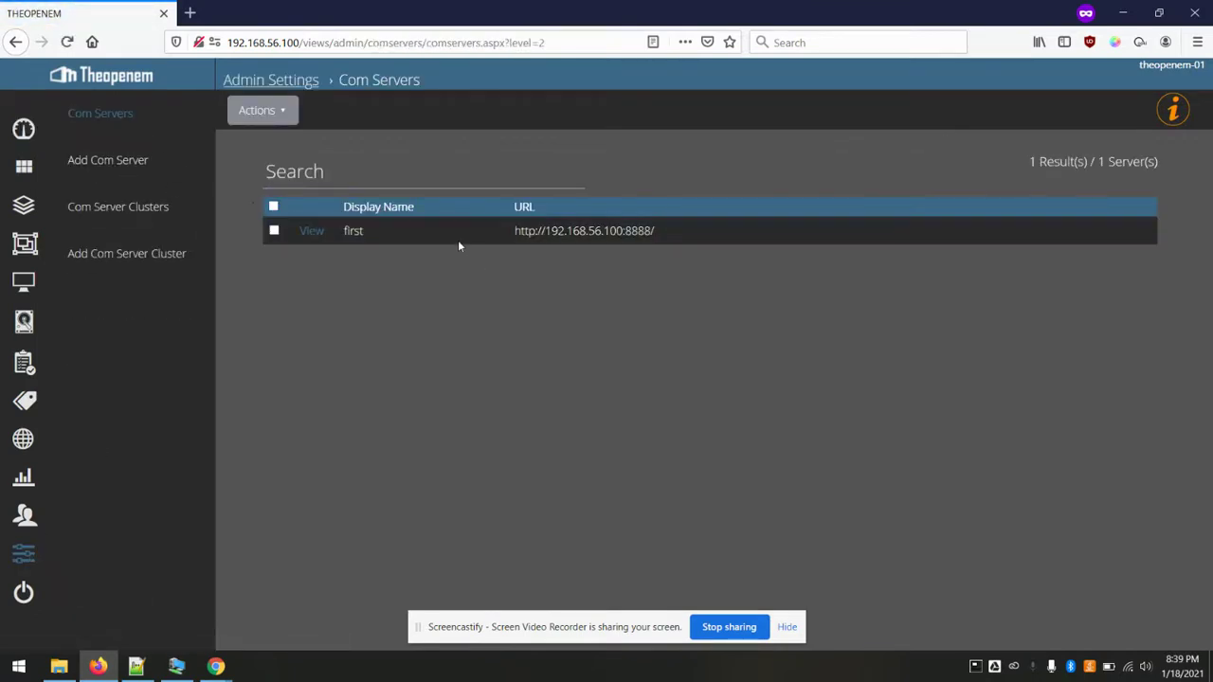
{"action": "left_click", "coordinate": [311, 232]}
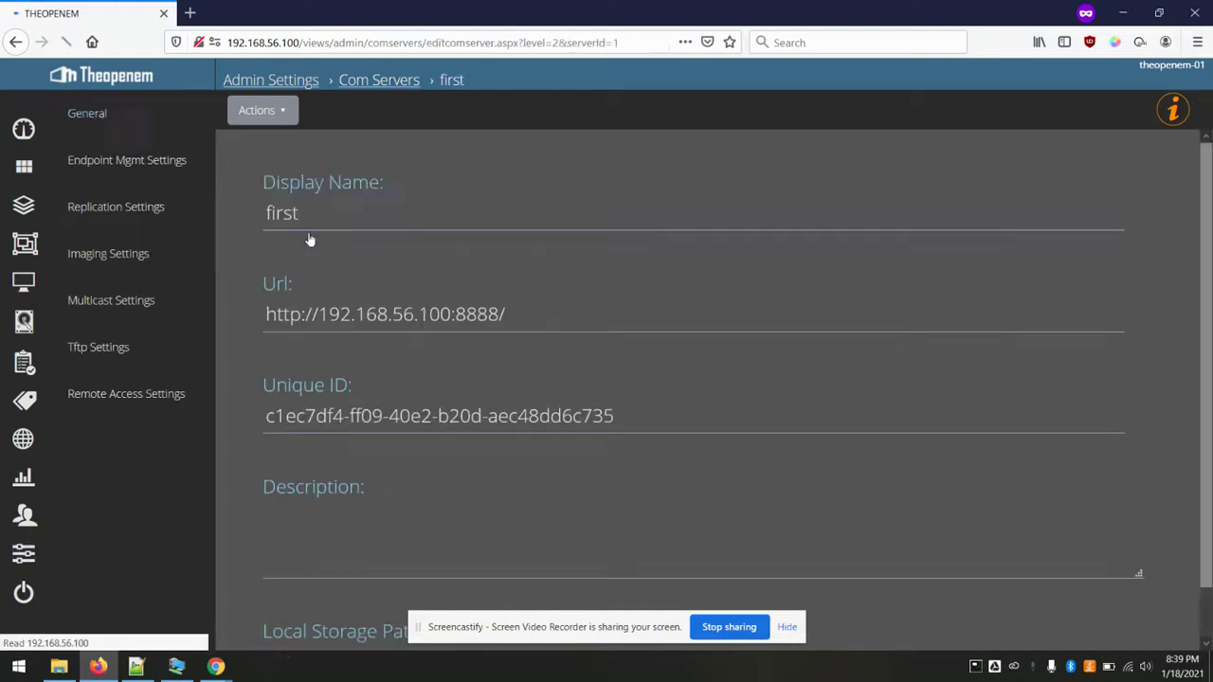
{"action": "scroll", "coordinate": [311, 237], "scroll_direction": "down", "scroll_amount": 1}
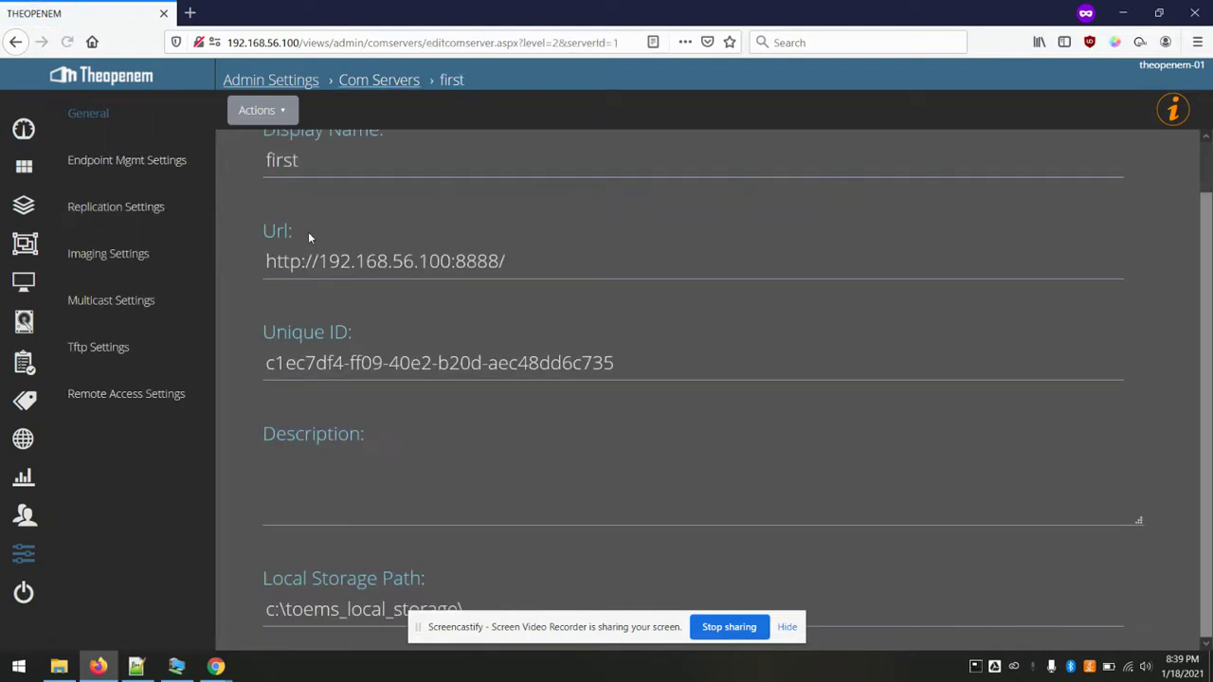
{"action": "left_click", "coordinate": [118, 394]}
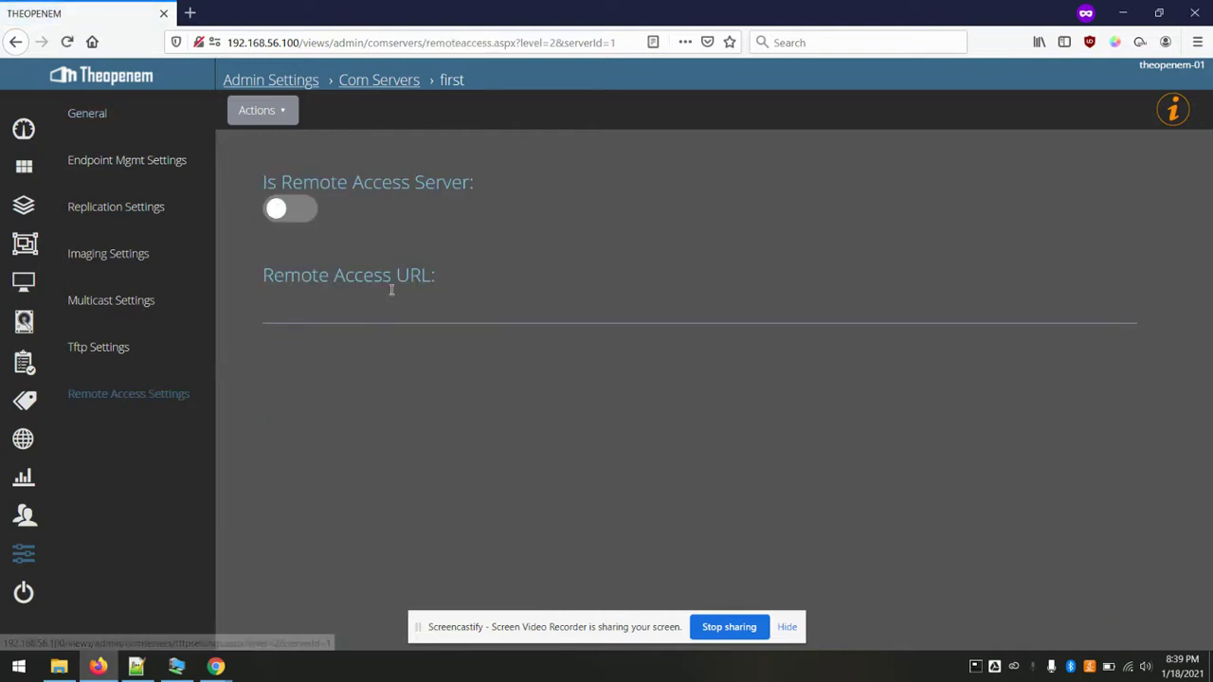
{"action": "left_click", "coordinate": [294, 213]}
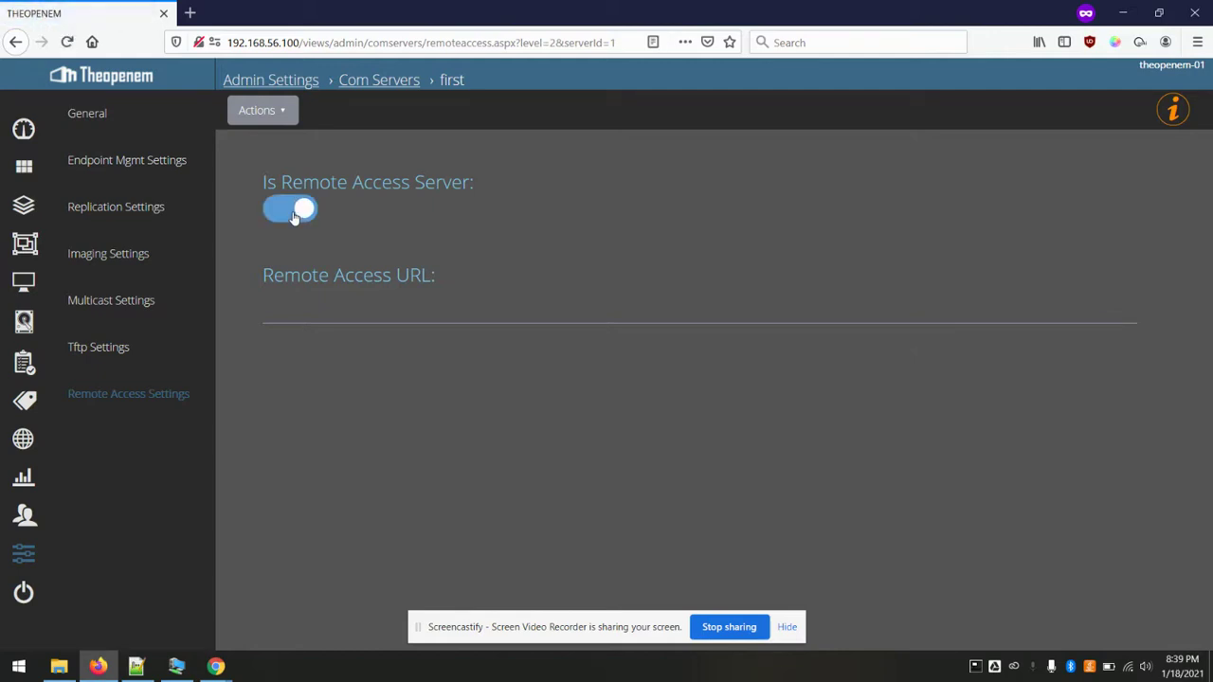
{"action": "left_click", "coordinate": [404, 303]}
{"action": "type", "text": "http"}
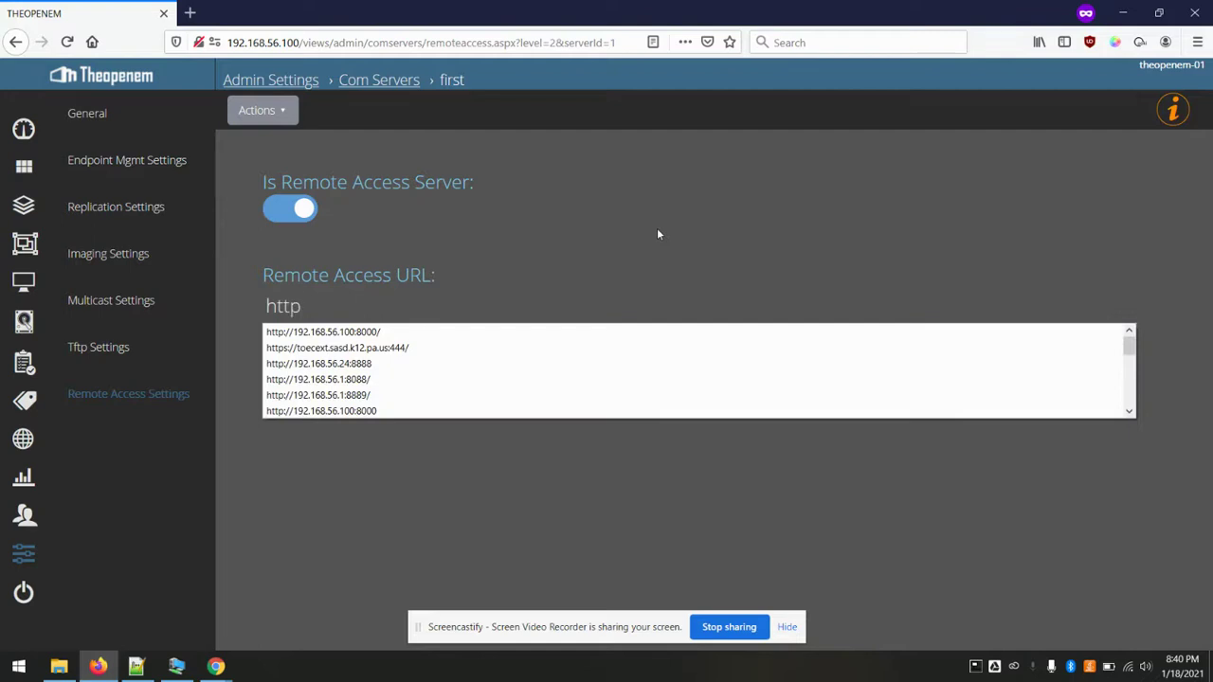
{"action": "type", "text": "://192.168"}
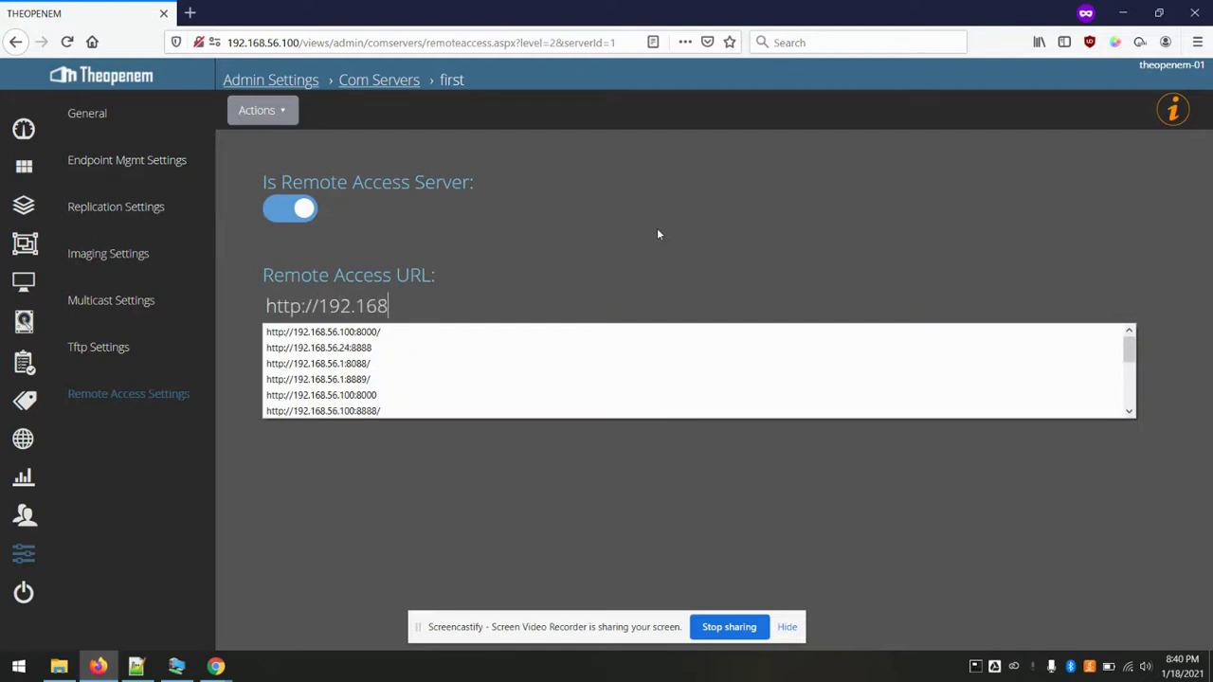
{"action": "type", "text": ".56.100"}
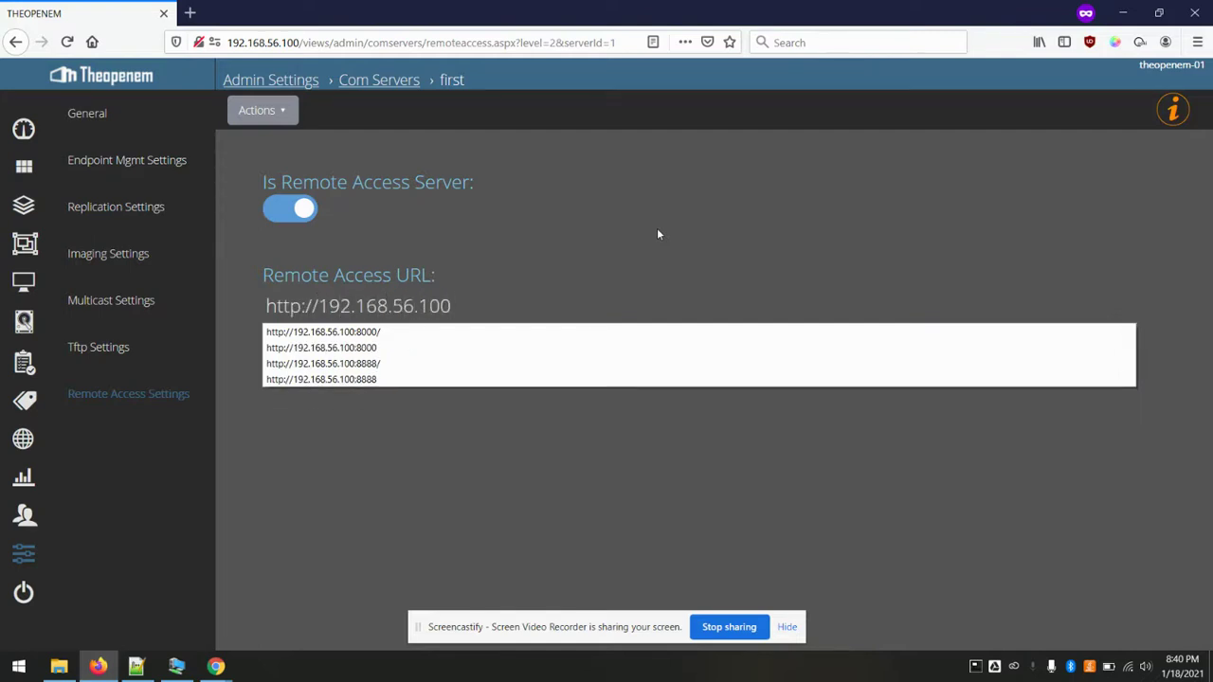
{"action": "type", "text": ":8000/"}
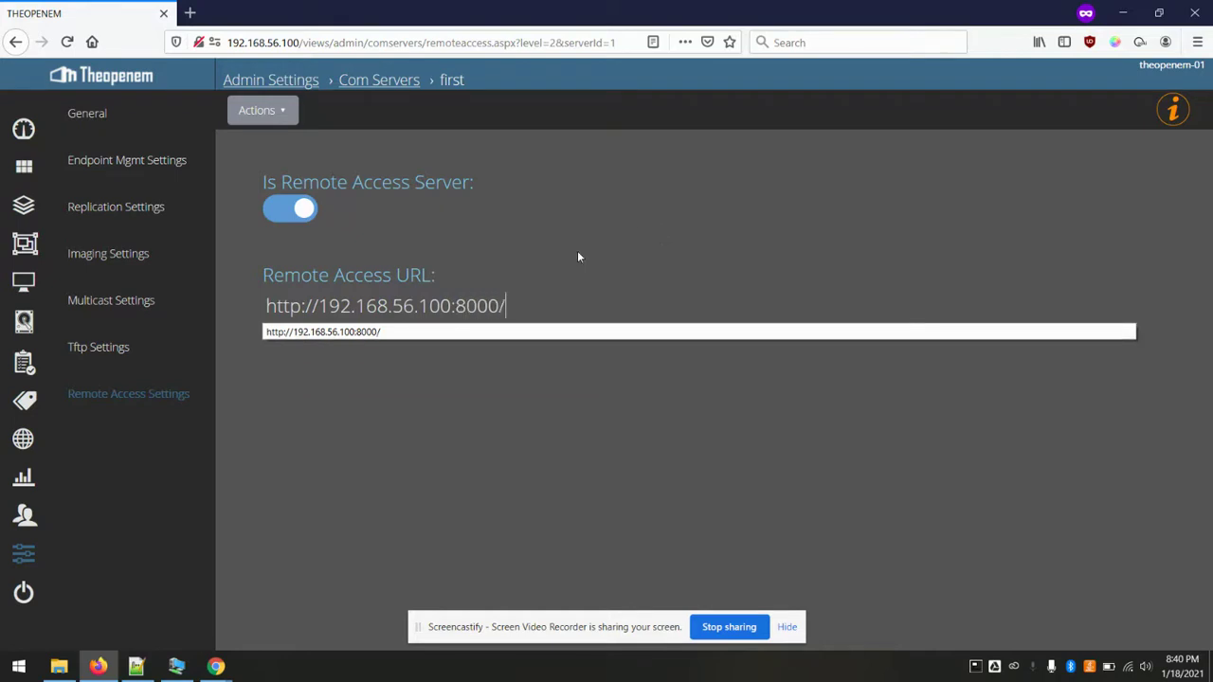
{"action": "left_click", "coordinate": [271, 112]}
{"action": "left_click", "coordinate": [265, 142]}
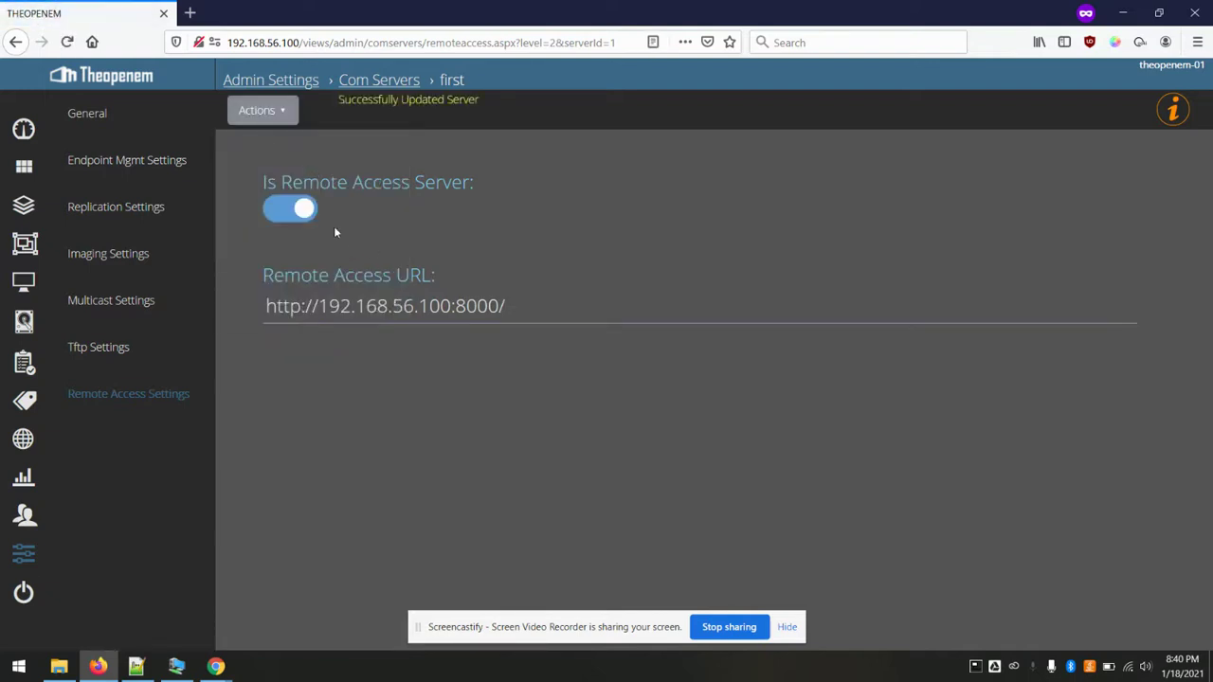
{"action": "left_click", "coordinate": [106, 121]}
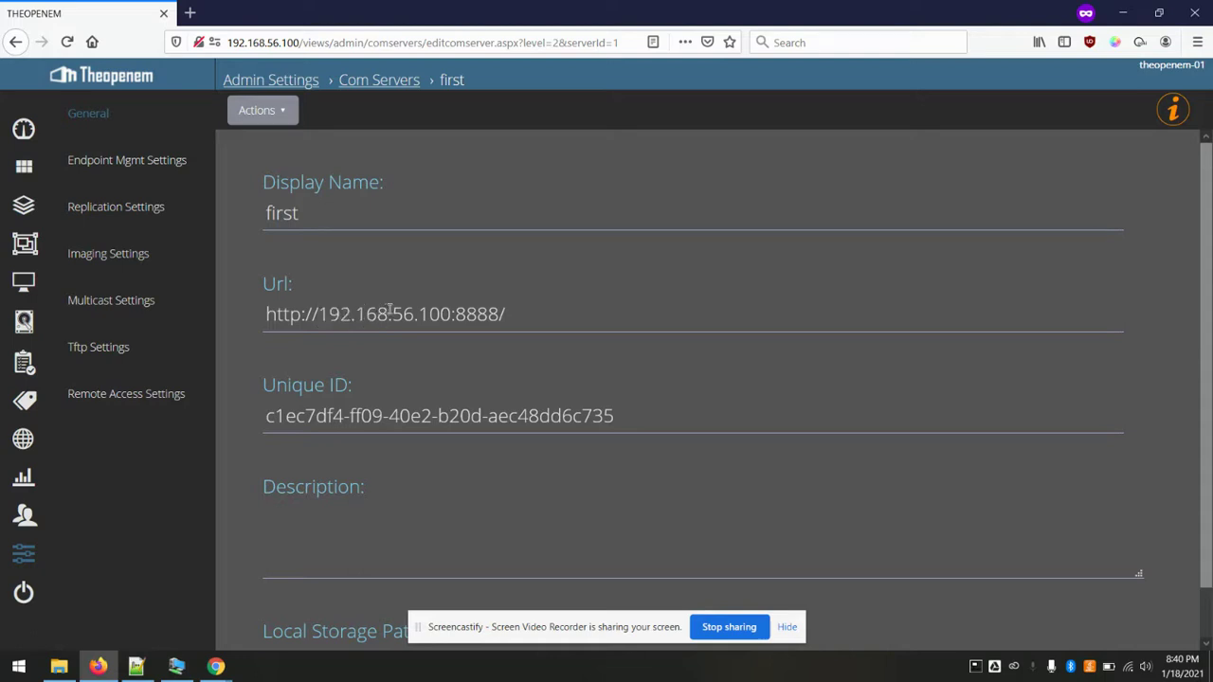
{"action": "left_click_drag", "start_coordinate": [393, 314], "coordinate": [457, 314]}
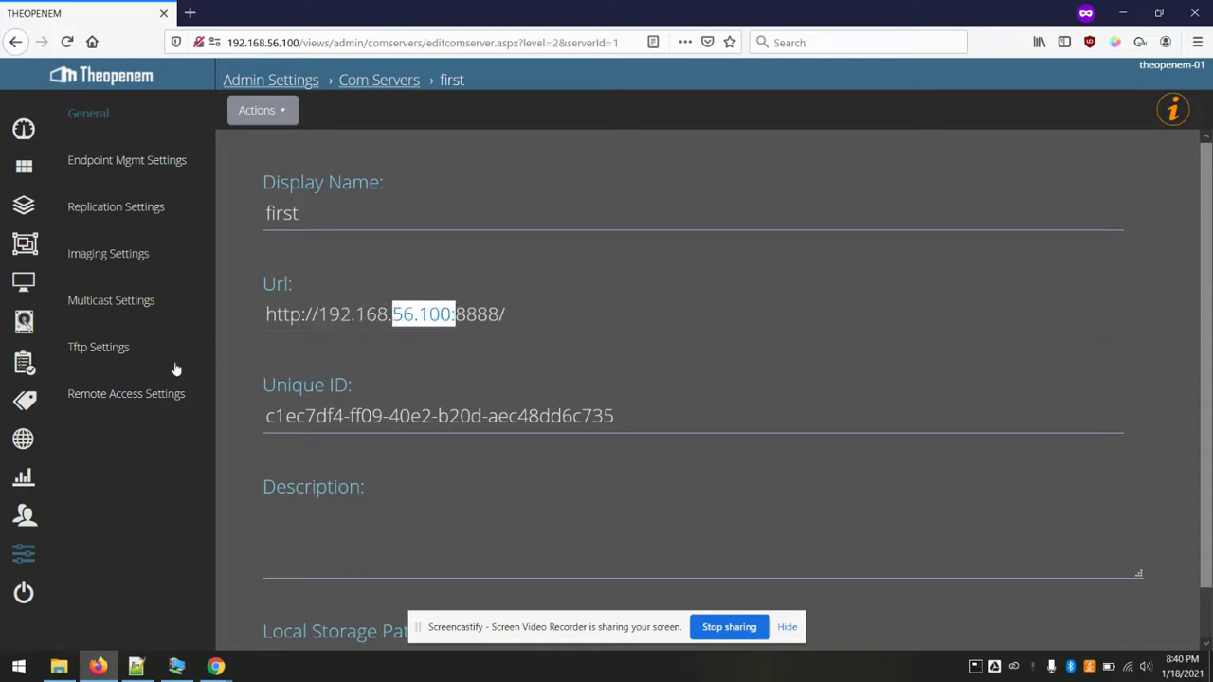
{"action": "left_click", "coordinate": [130, 394]}
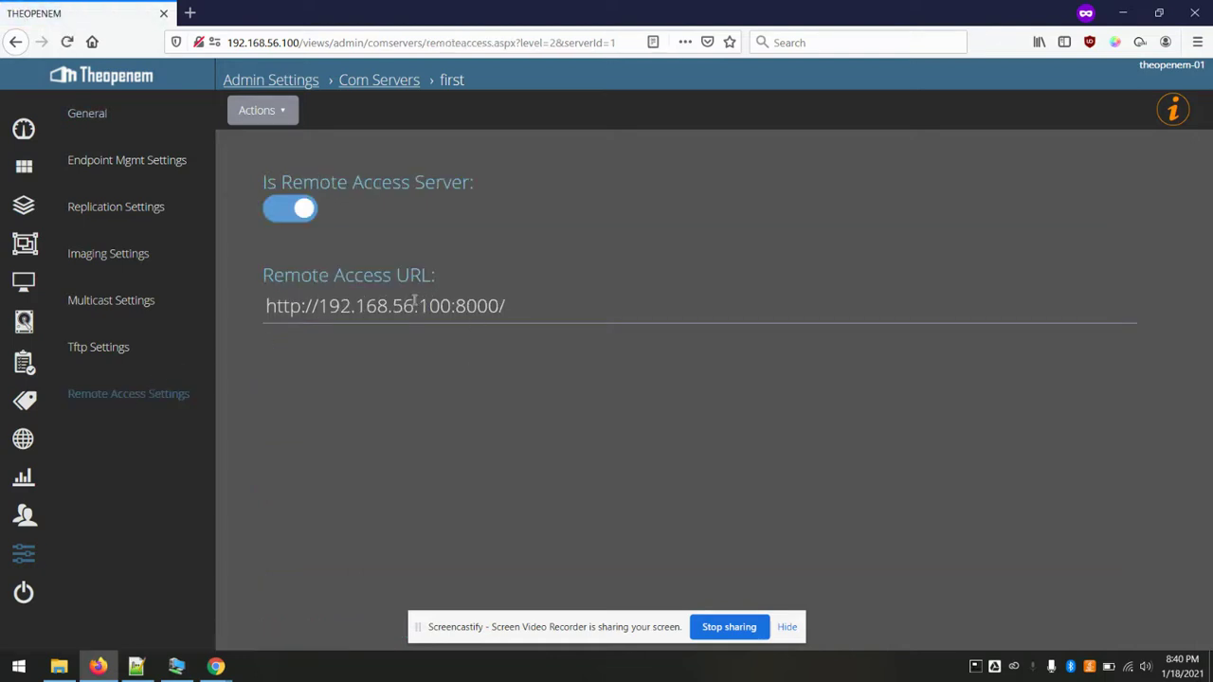
{"action": "left_click_drag", "start_coordinate": [428, 303], "coordinate": [250, 309]}
{"action": "left_click", "coordinate": [582, 308]}
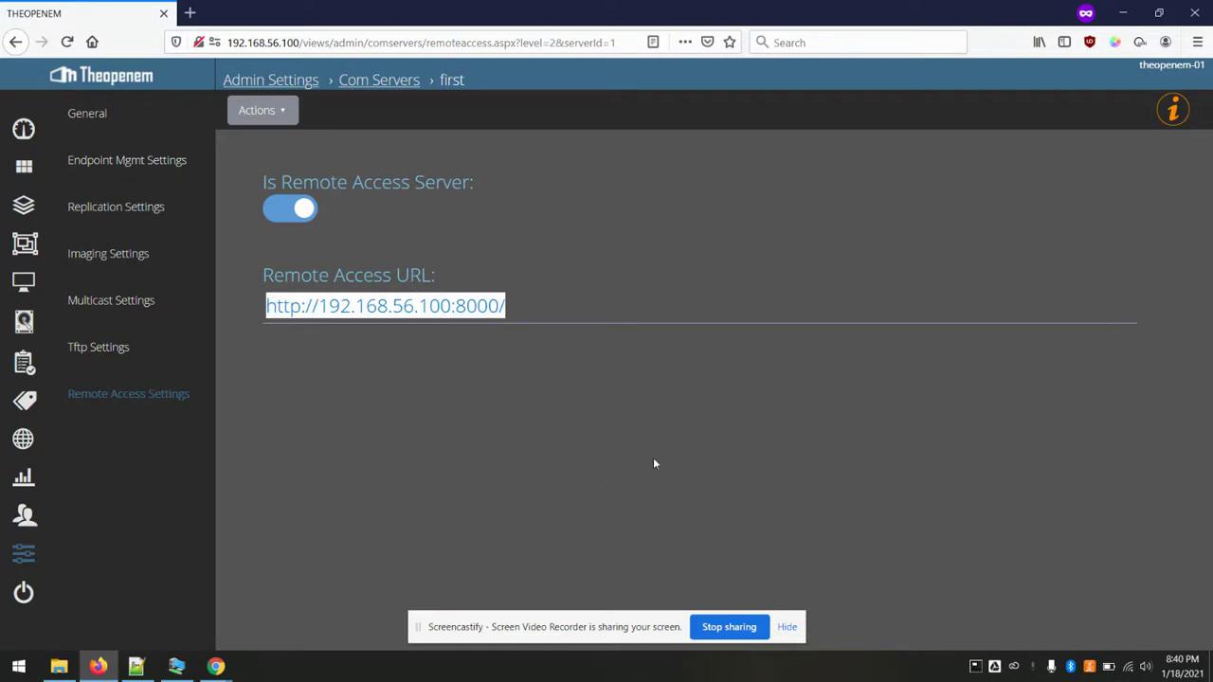
{"action": "left_click", "coordinate": [622, 459]}
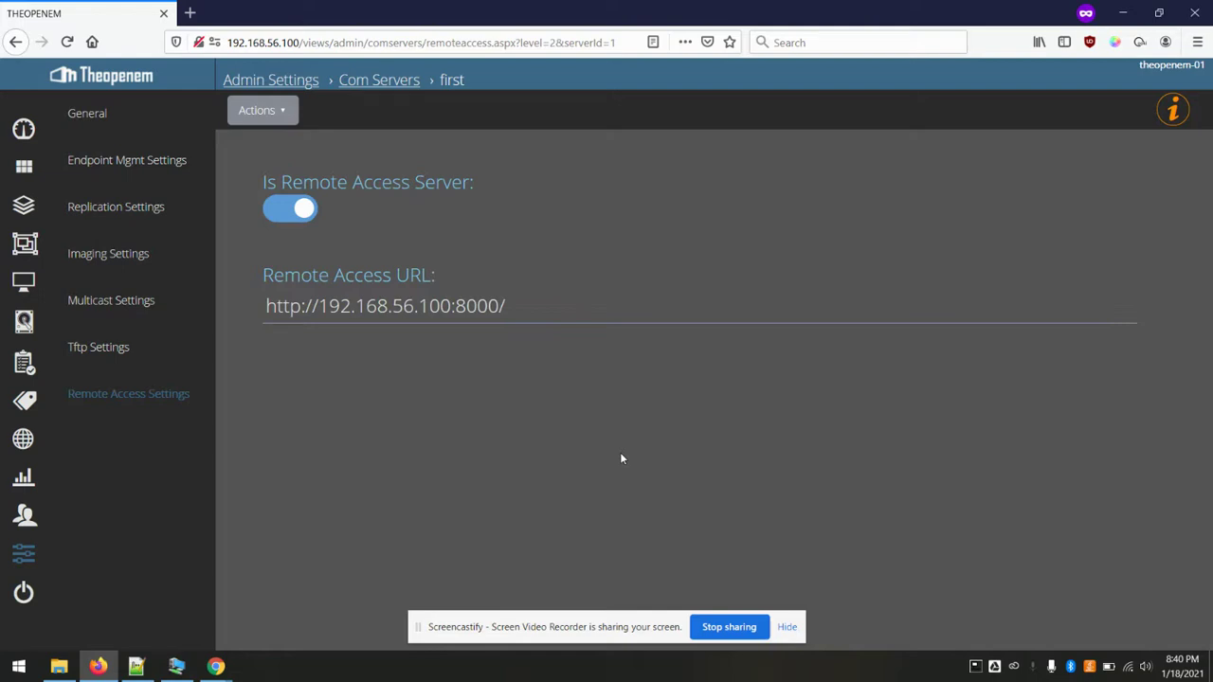
{"action": "triple_click", "coordinate": [356, 309]}
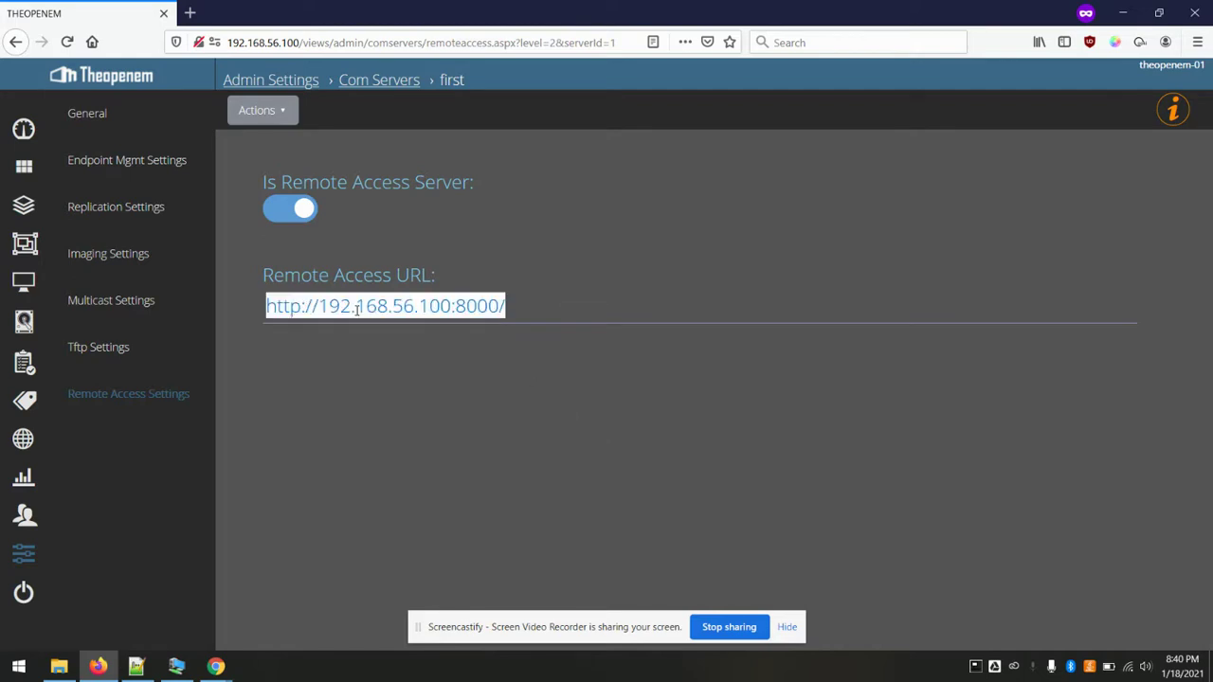
{"action": "left_click", "coordinate": [562, 297]}
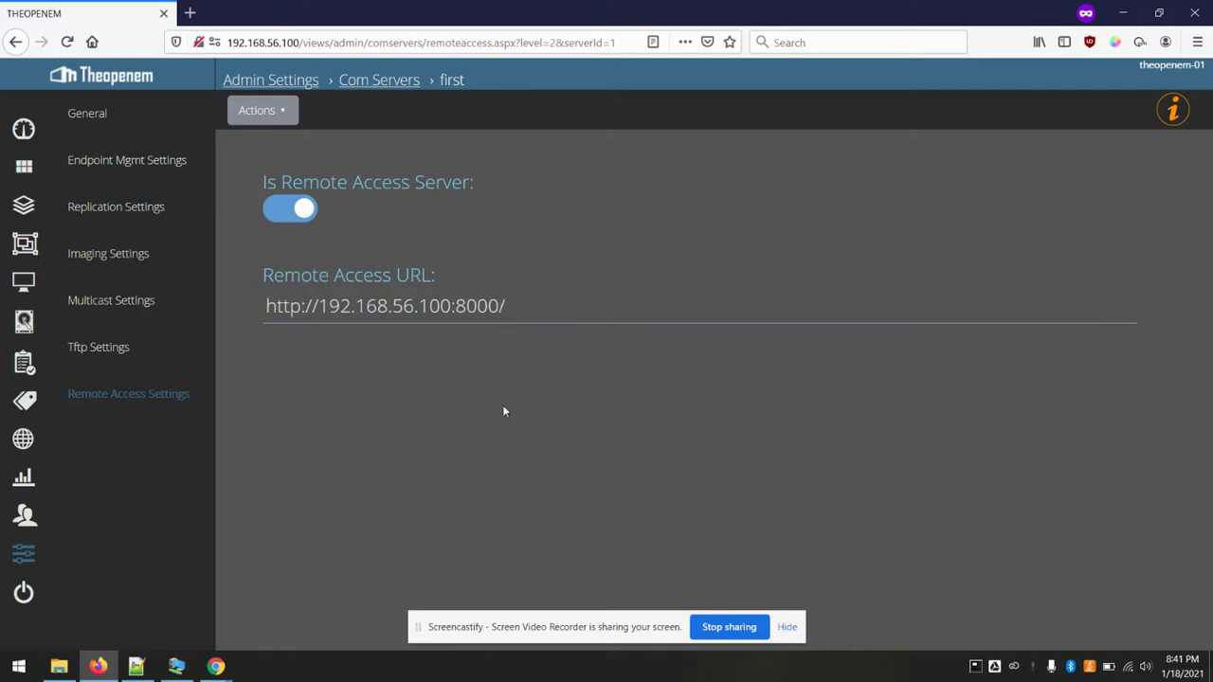
- Initialize remote access on com server first via Initialize Remote Access
{"action": "left_click", "coordinate": [282, 111]}
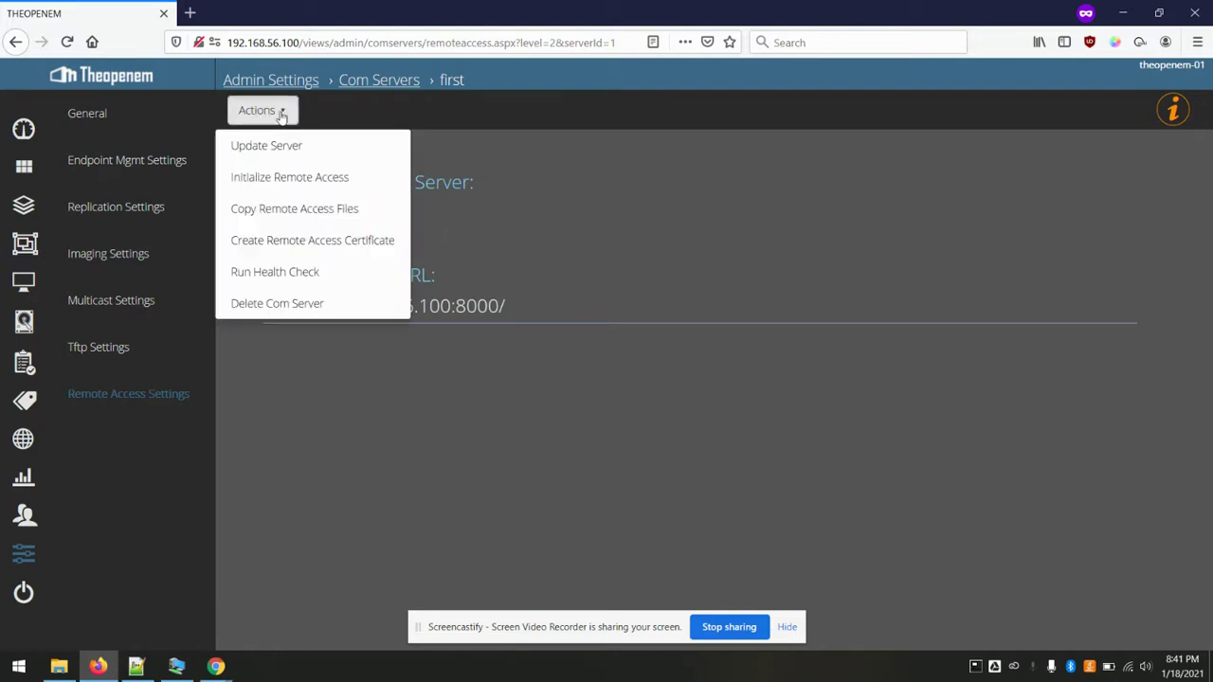
{"action": "left_click", "coordinate": [302, 180]}
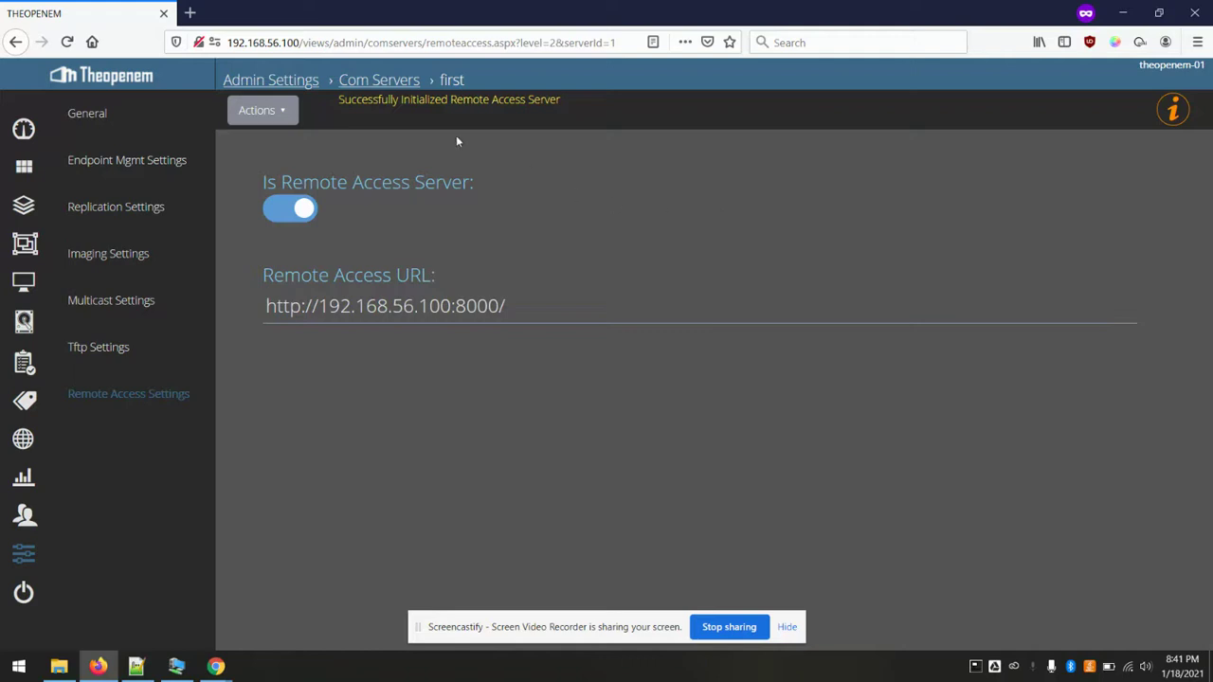
- Run a health check on com server first, confirming All Checks Passed
{"action": "left_click", "coordinate": [283, 121]}
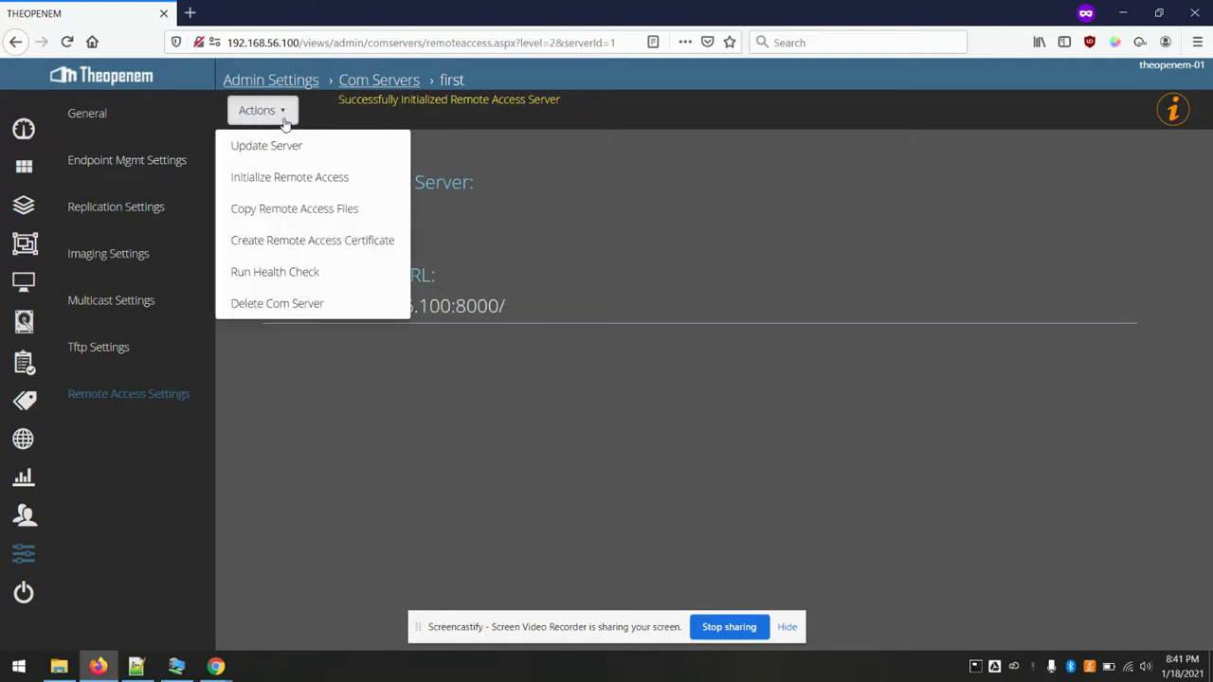
{"action": "left_click", "coordinate": [284, 273]}
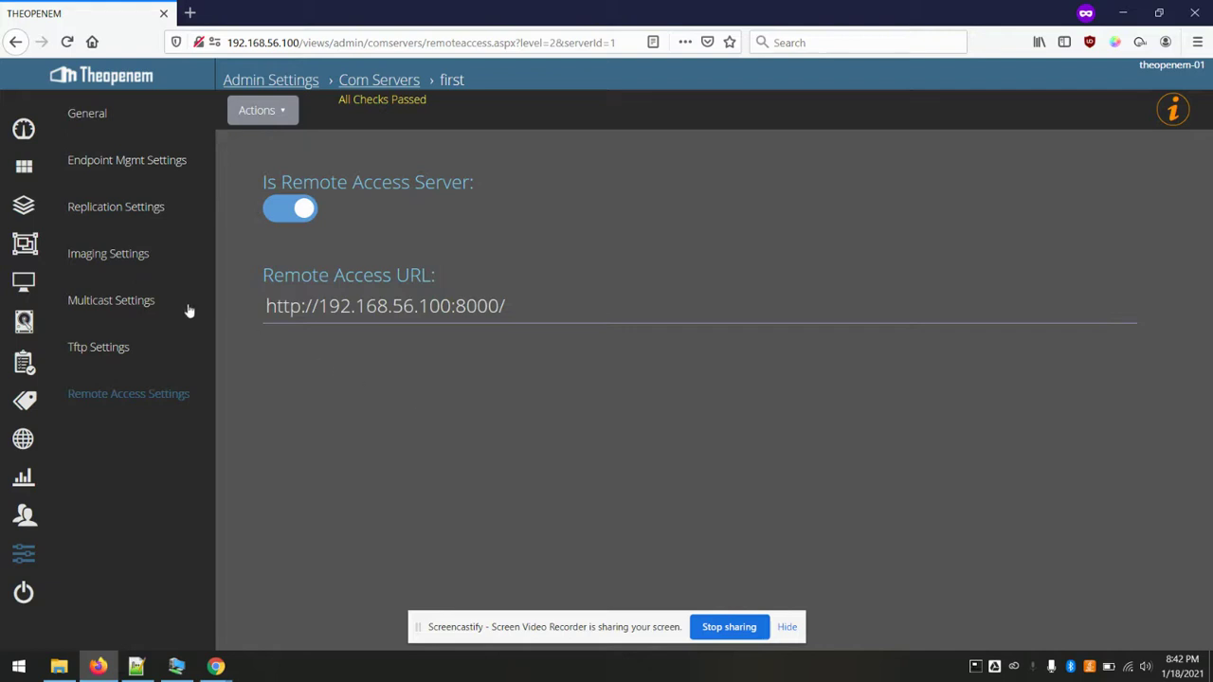
- Start a new policy named 'Enable Remote Access'
{"action": "left_click", "coordinate": [24, 204]}
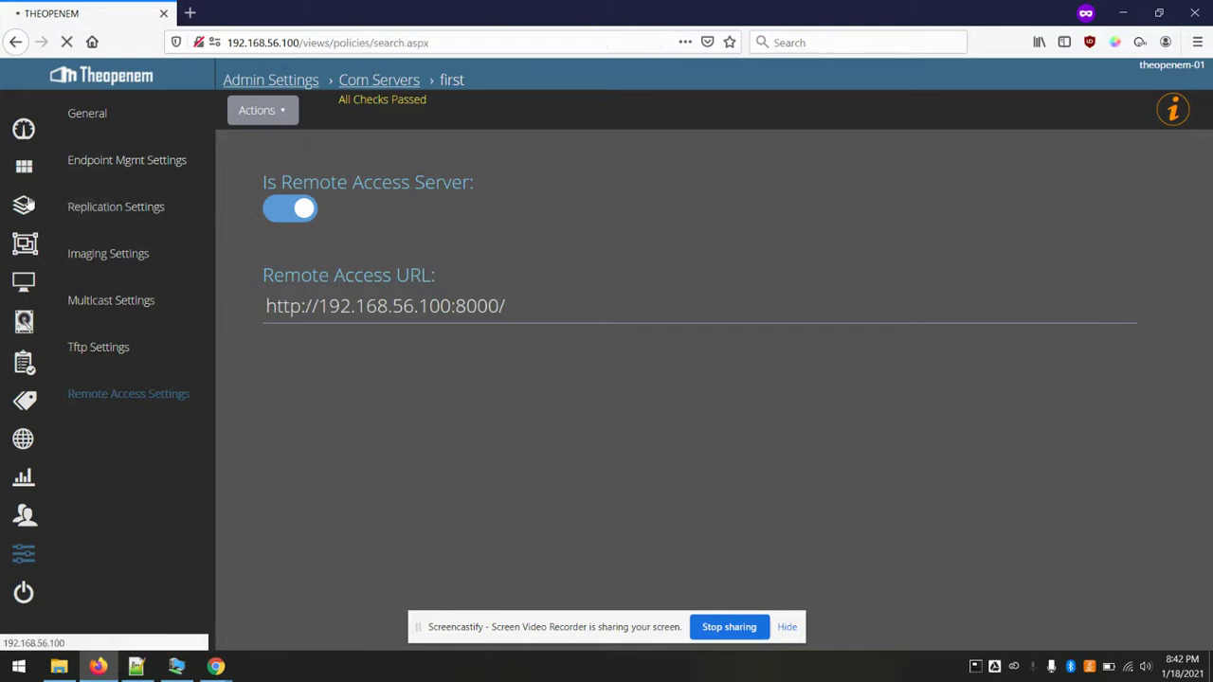
{"action": "left_click", "coordinate": [85, 162]}
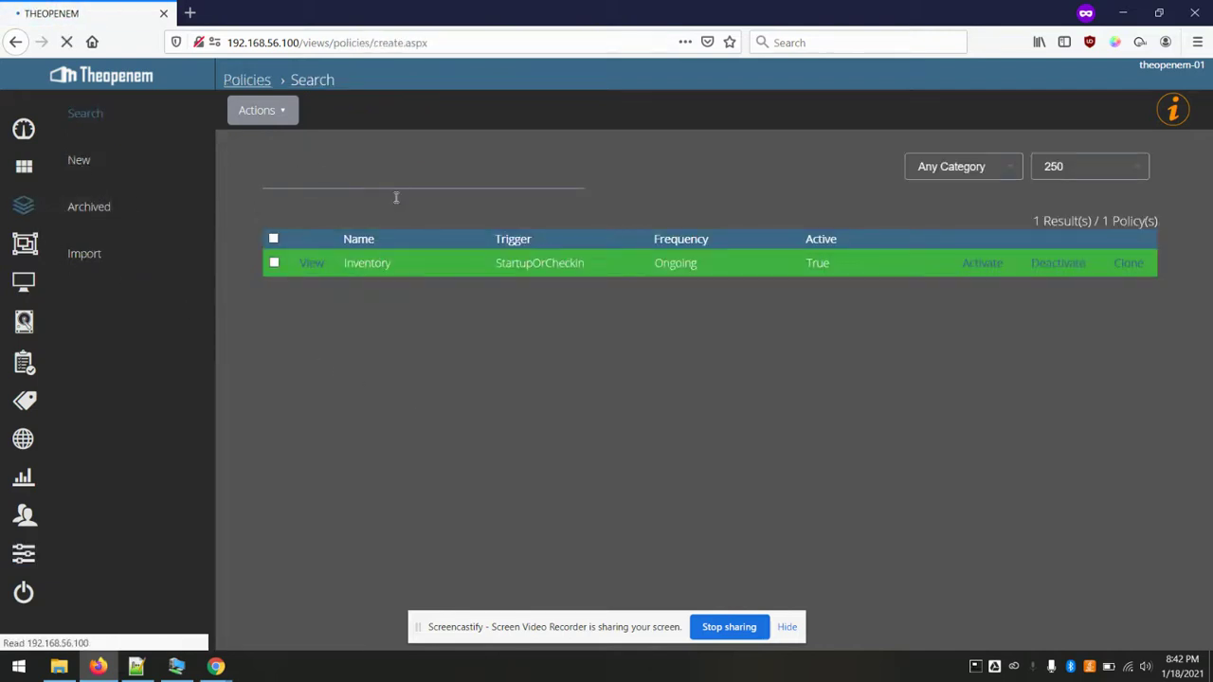
{"action": "type", "text": "Enable Rmoe"}
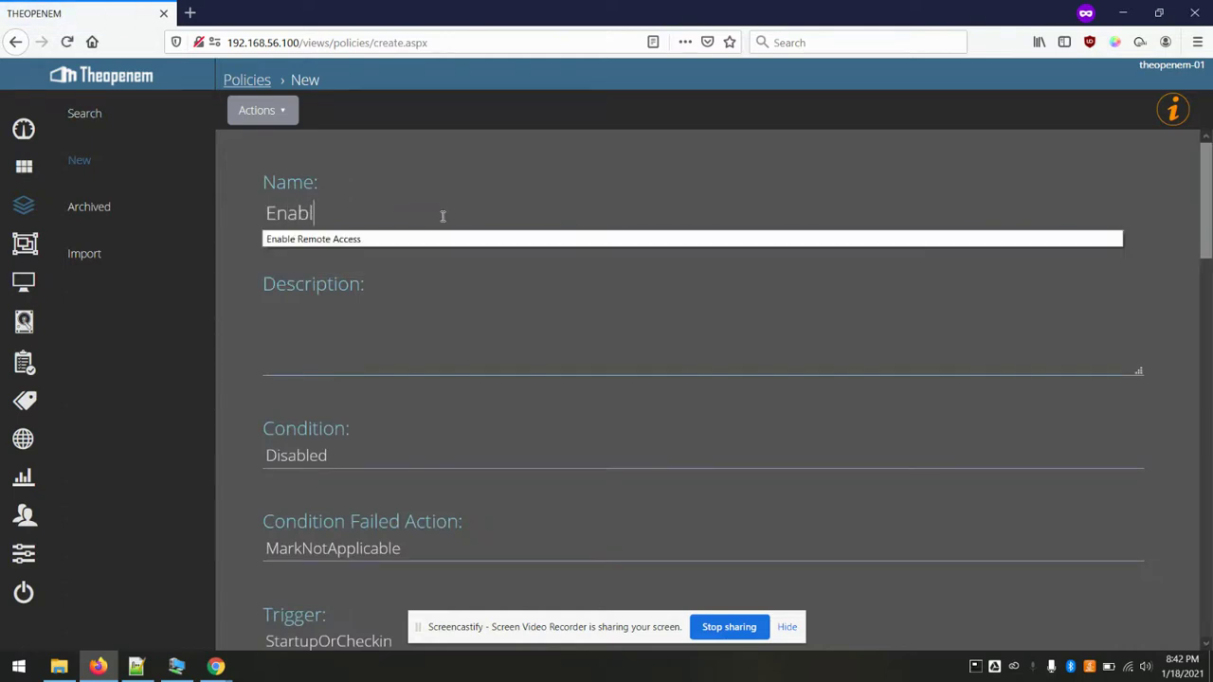
{"action": "key", "text": "BackSpace"}
{"action": "key", "text": "BackSpace"}
{"action": "key", "text": "BackSpace"}
{"action": "type", "text": "emote Access"}
- Set Remote Access to Enabled, turn on Skip Server Logging Result, and add the policy
{"action": "scroll", "coordinate": [523, 302], "scroll_direction": "down", "scroll_amount": 10}
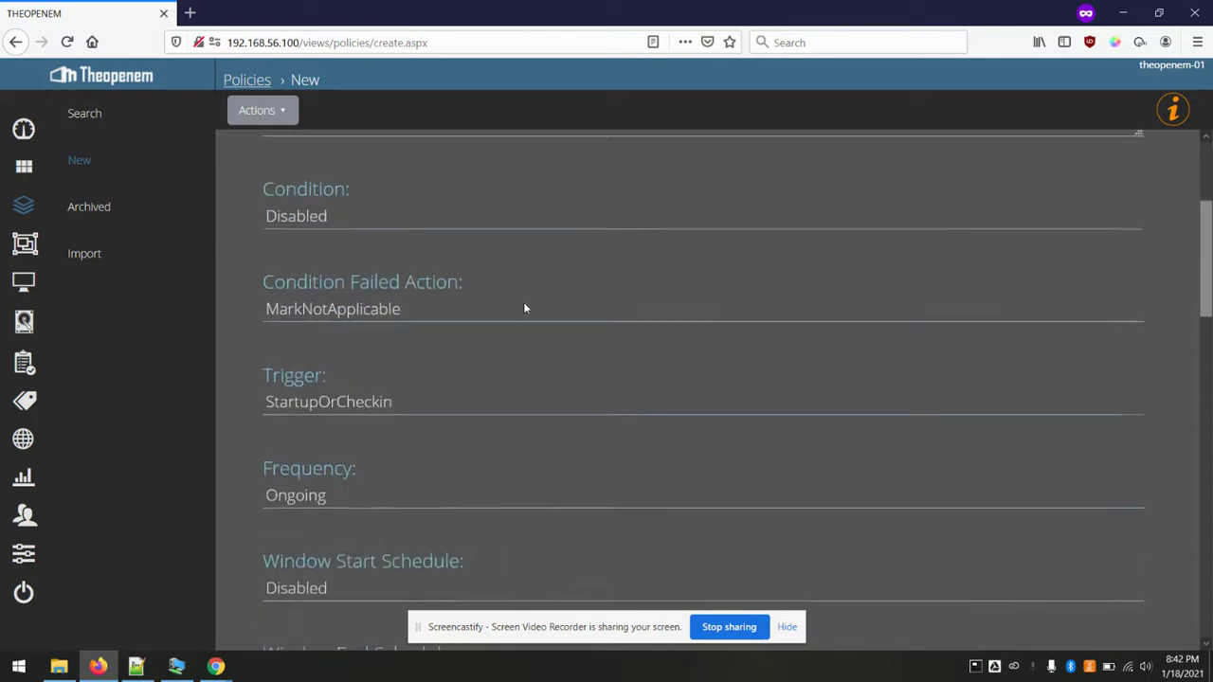
{"action": "scroll", "coordinate": [525, 304], "scroll_direction": "down", "scroll_amount": 2}
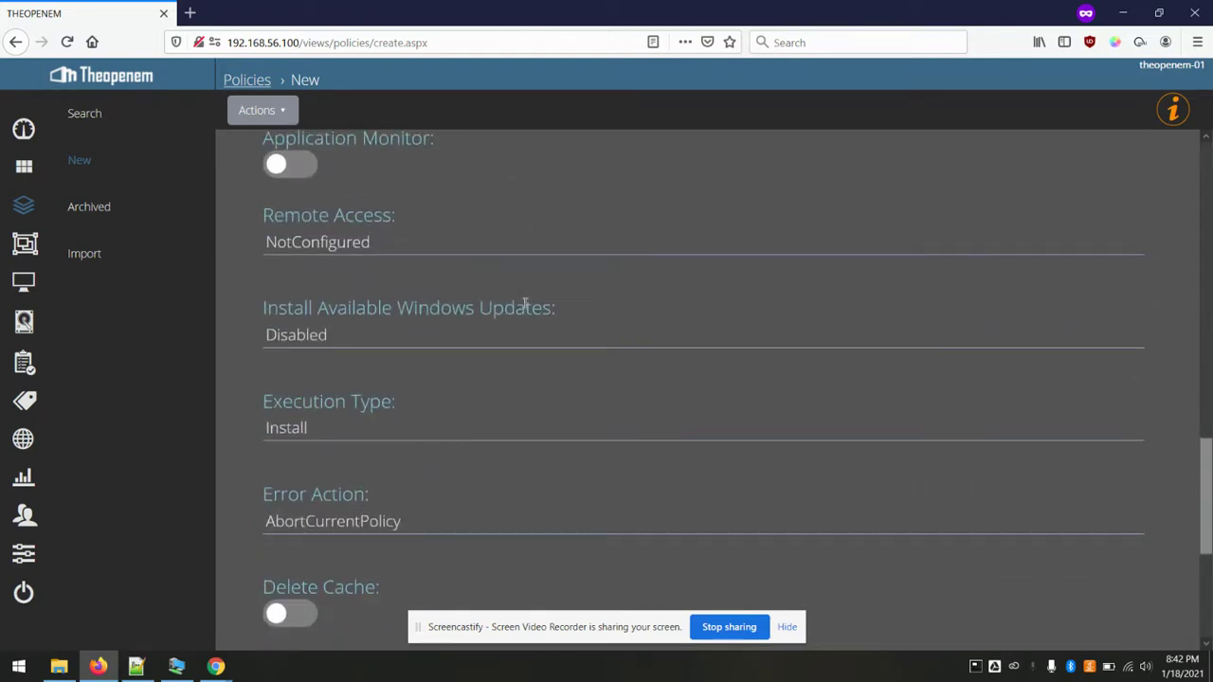
{"action": "left_click", "coordinate": [374, 241]}
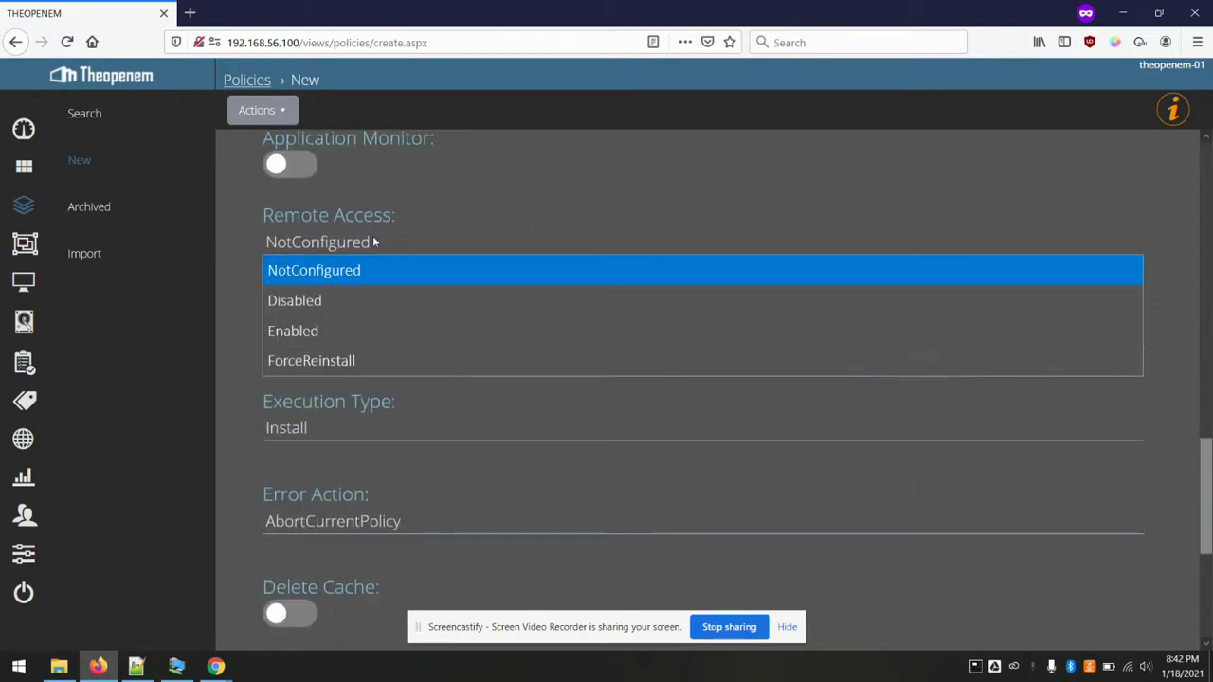
{"action": "left_click", "coordinate": [314, 332]}
{"action": "scroll", "coordinate": [327, 358], "scroll_direction": "down", "scroll_amount": 3}
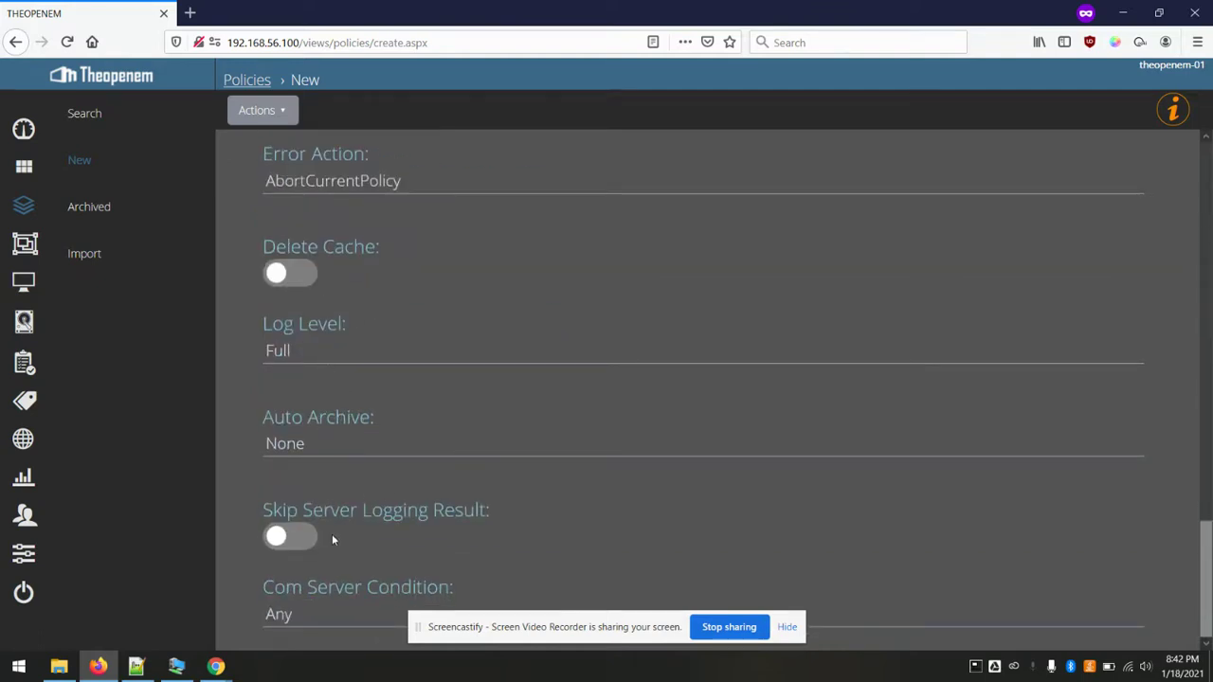
{"action": "left_click", "coordinate": [294, 538]}
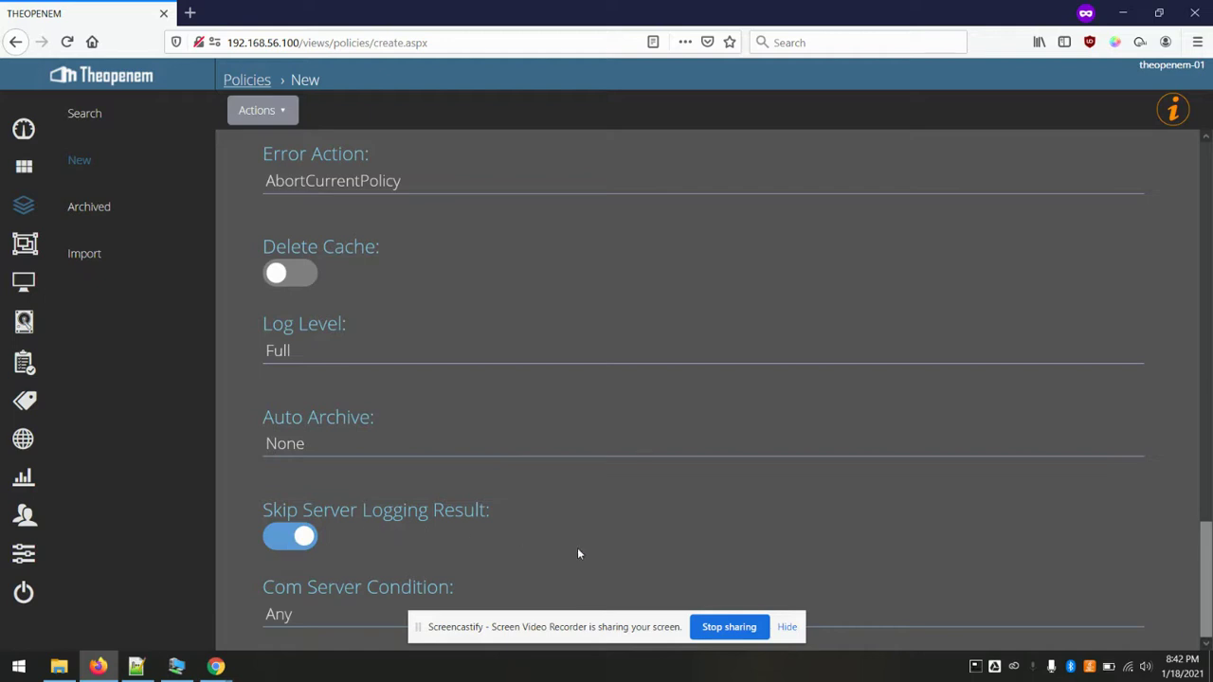
{"action": "scroll", "coordinate": [579, 553], "scroll_direction": "up", "scroll_amount": 15}
{"action": "scroll", "coordinate": [579, 554], "scroll_direction": "down", "scroll_amount": 1}
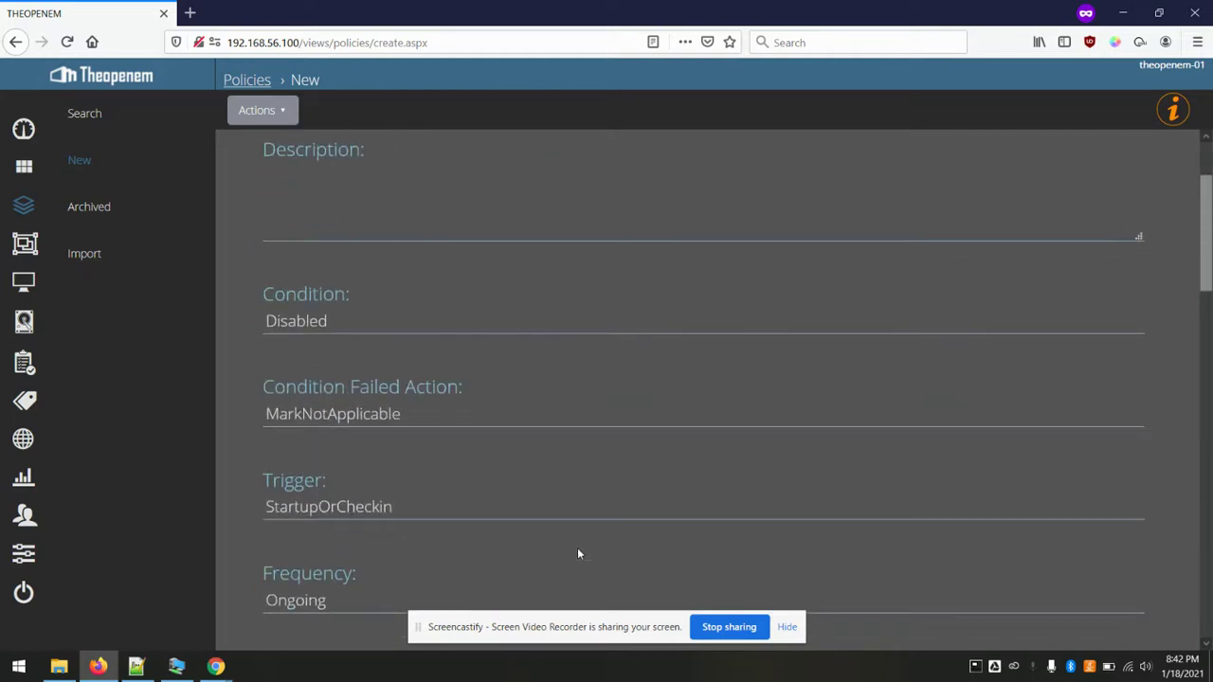
{"action": "scroll", "coordinate": [579, 554], "scroll_direction": "down", "scroll_amount": 2}
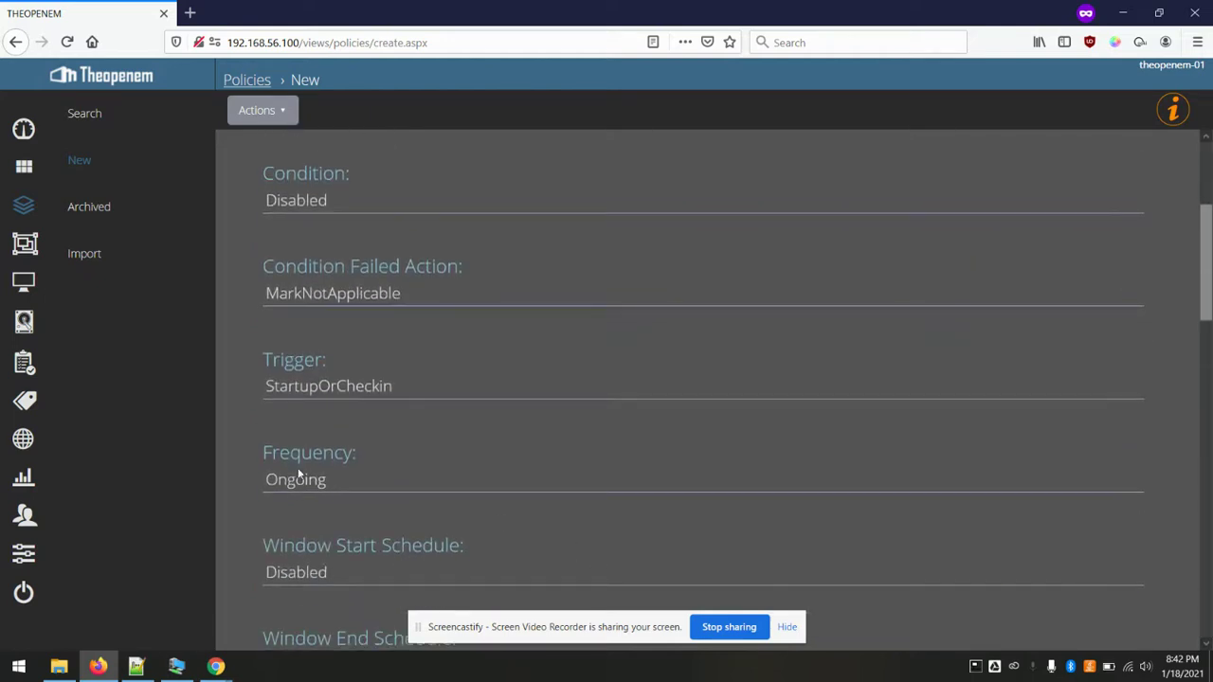
{"action": "left_click", "coordinate": [281, 112]}
{"action": "left_click", "coordinate": [263, 152]}
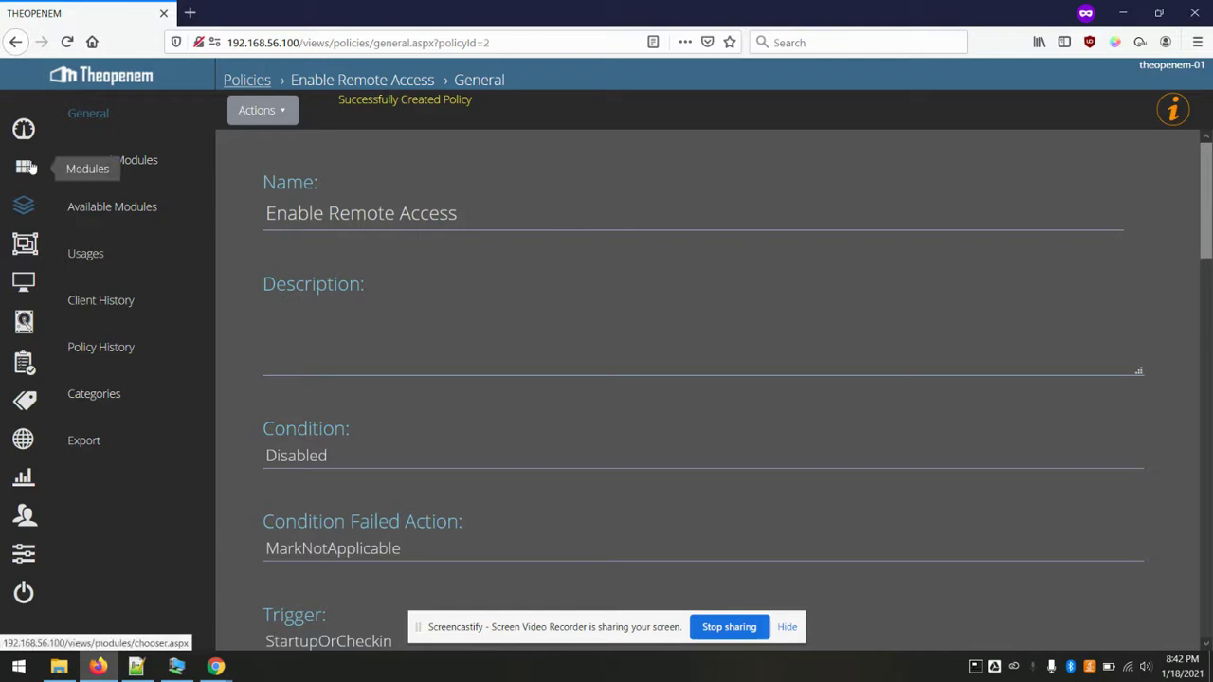
- Assign the checked policy to Group 1 from its Policies page
{"action": "left_click", "coordinate": [26, 245]}
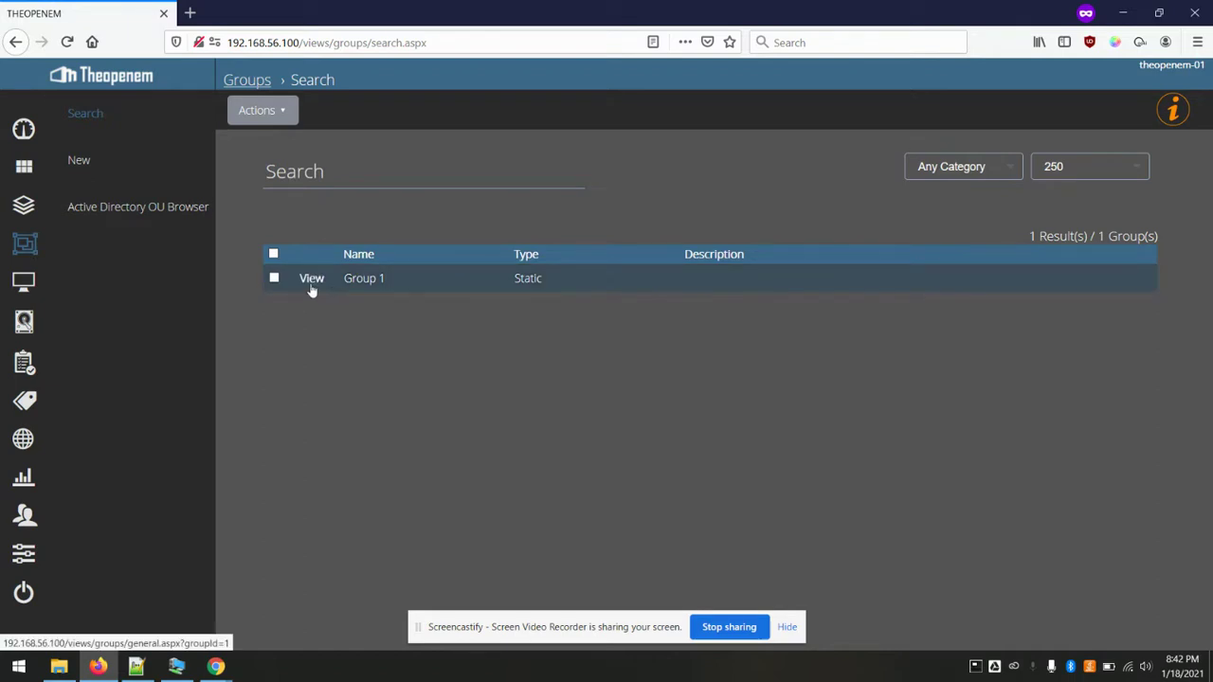
{"action": "left_click", "coordinate": [311, 279]}
{"action": "left_click", "coordinate": [105, 216]}
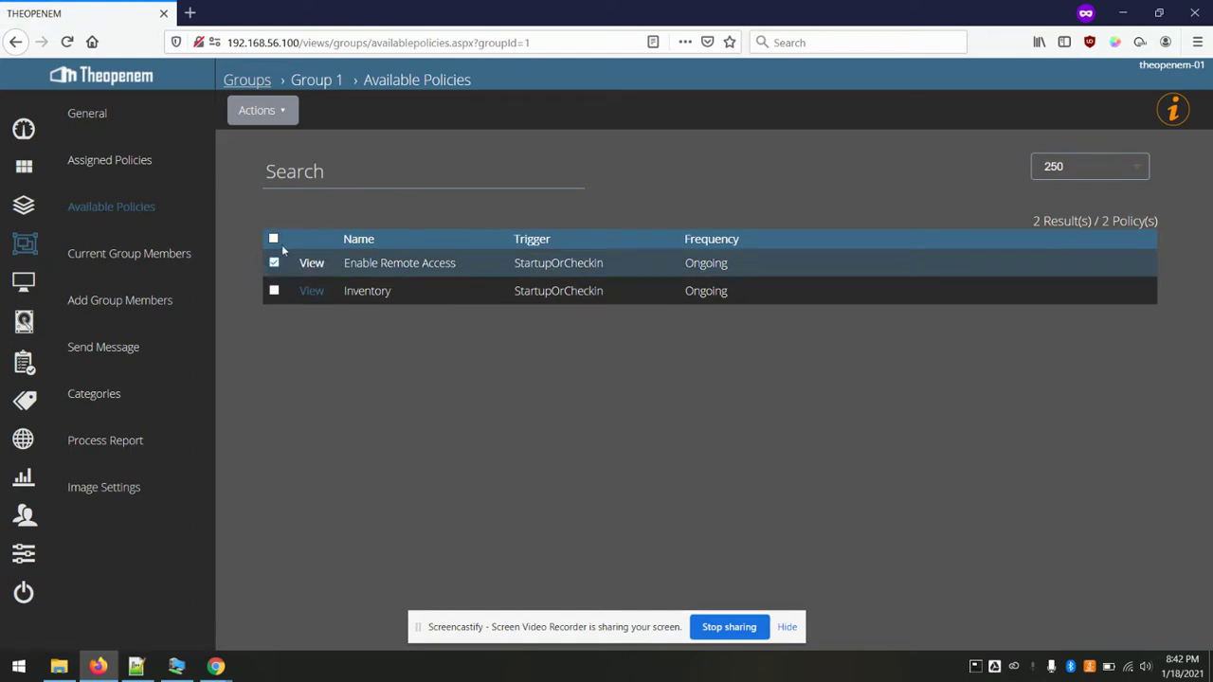
{"action": "left_click", "coordinate": [261, 110]}
{"action": "left_click", "coordinate": [291, 150]}
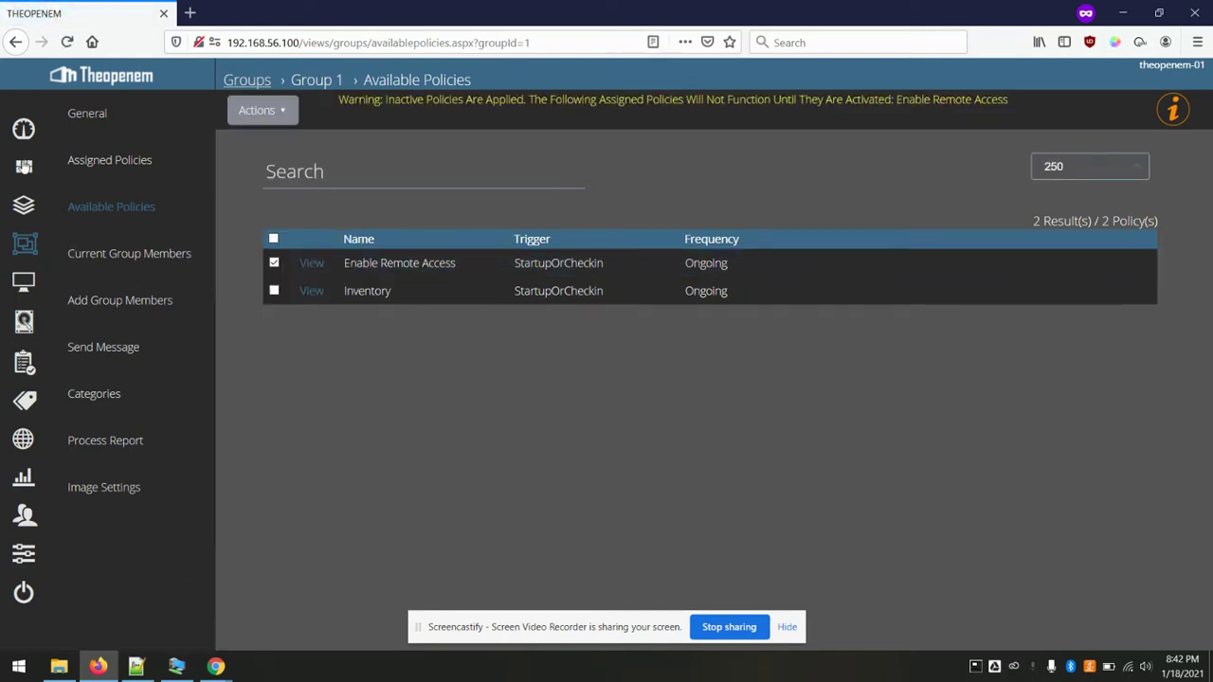
- Delete the WIN-1QE32V3PVLV computer record and confirm the deletion
{"action": "left_click", "coordinate": [24, 282]}
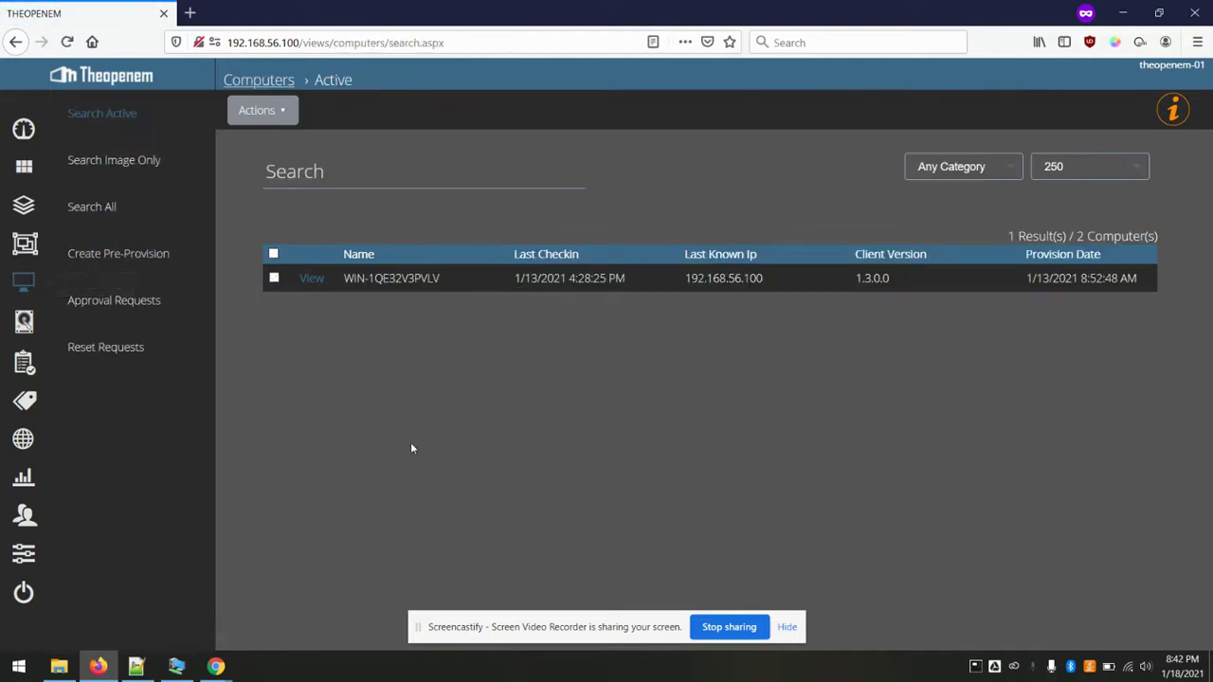
{"action": "left_click", "coordinate": [273, 277]}
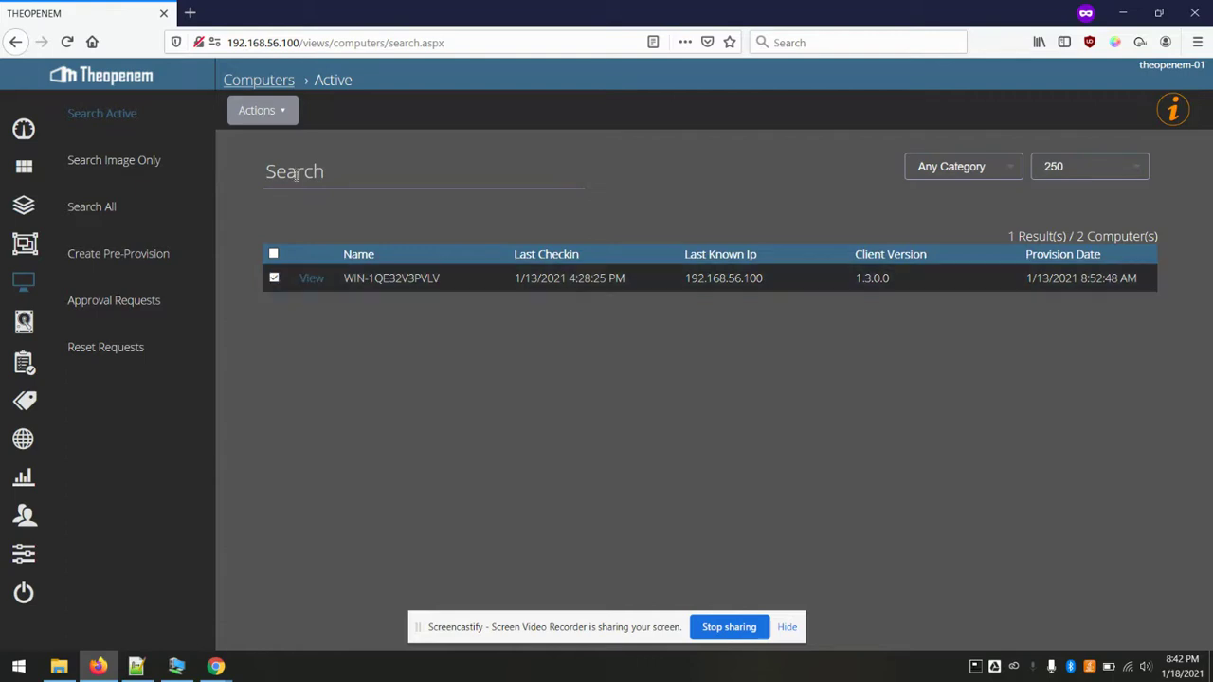
{"action": "left_click", "coordinate": [261, 111]}
{"action": "left_click", "coordinate": [286, 179]}
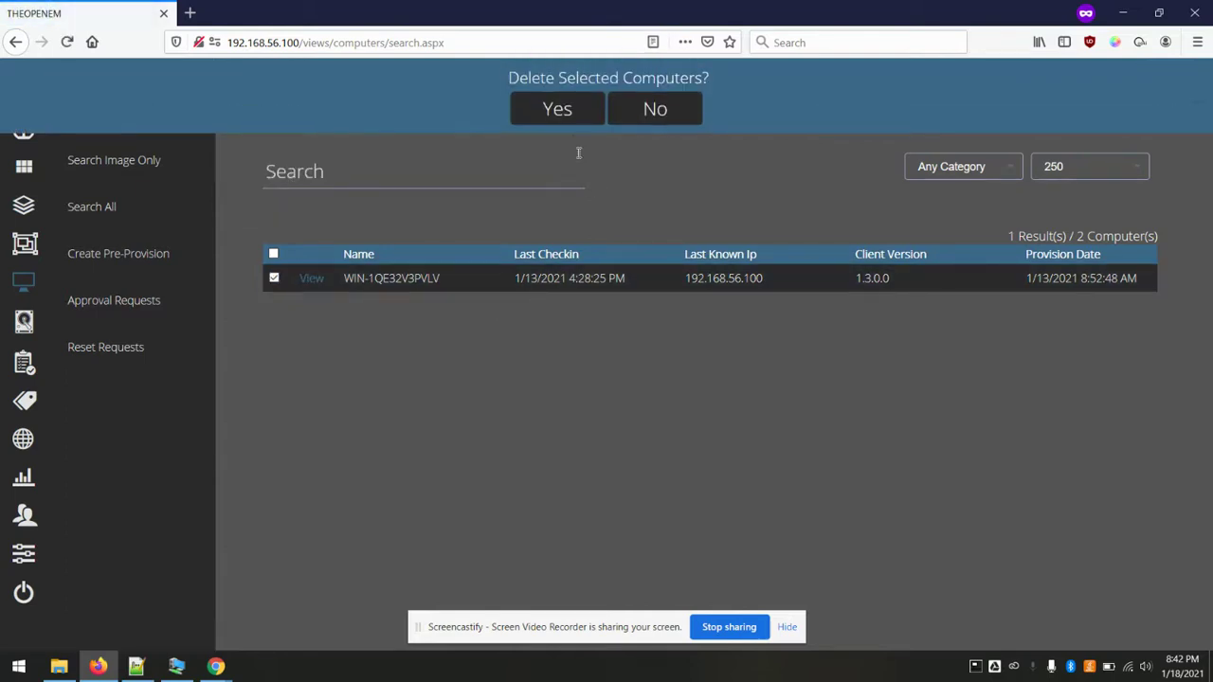
{"action": "left_click", "coordinate": [556, 108]}
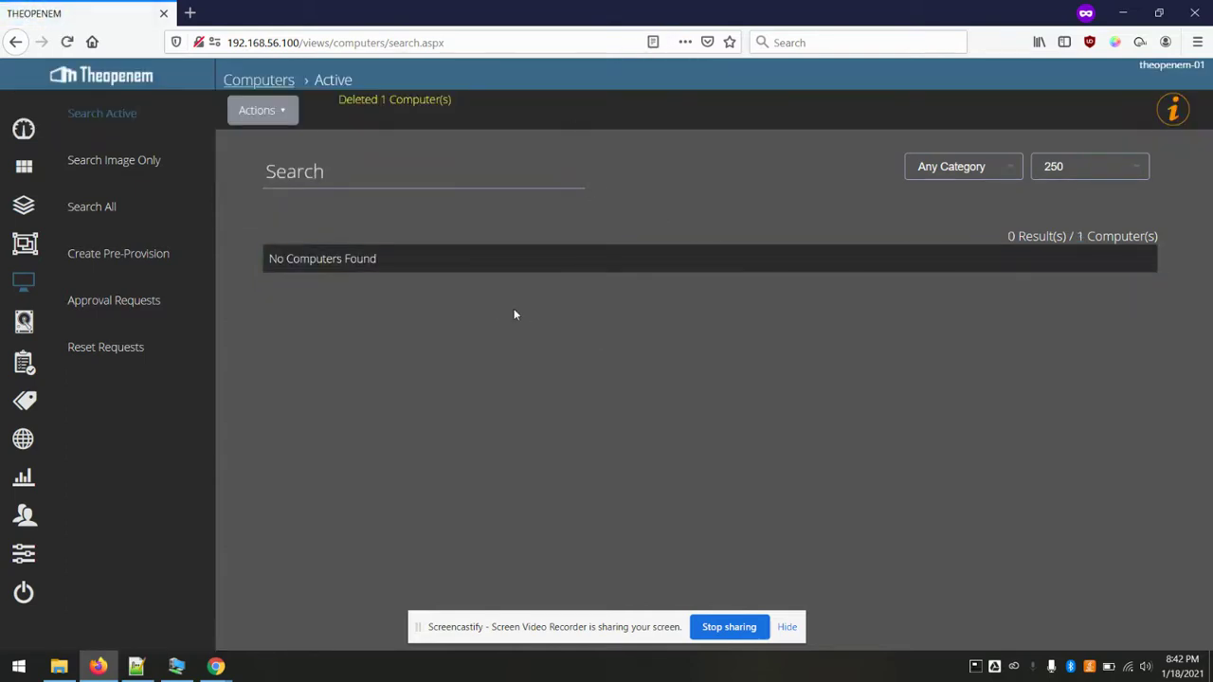
- Export the 64-bit Toec client MSI from Admin Settings > Toec and save the file
{"action": "left_click", "coordinate": [24, 553]}
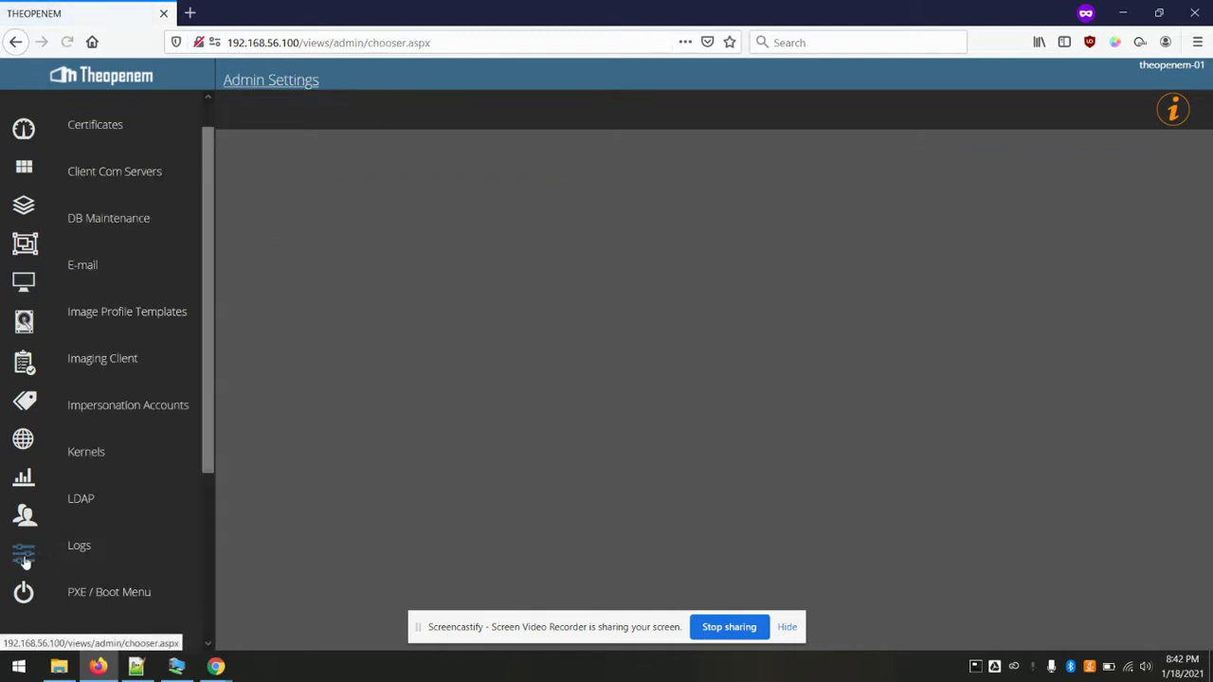
{"action": "scroll", "coordinate": [130, 331], "scroll_direction": "down", "scroll_amount": 3}
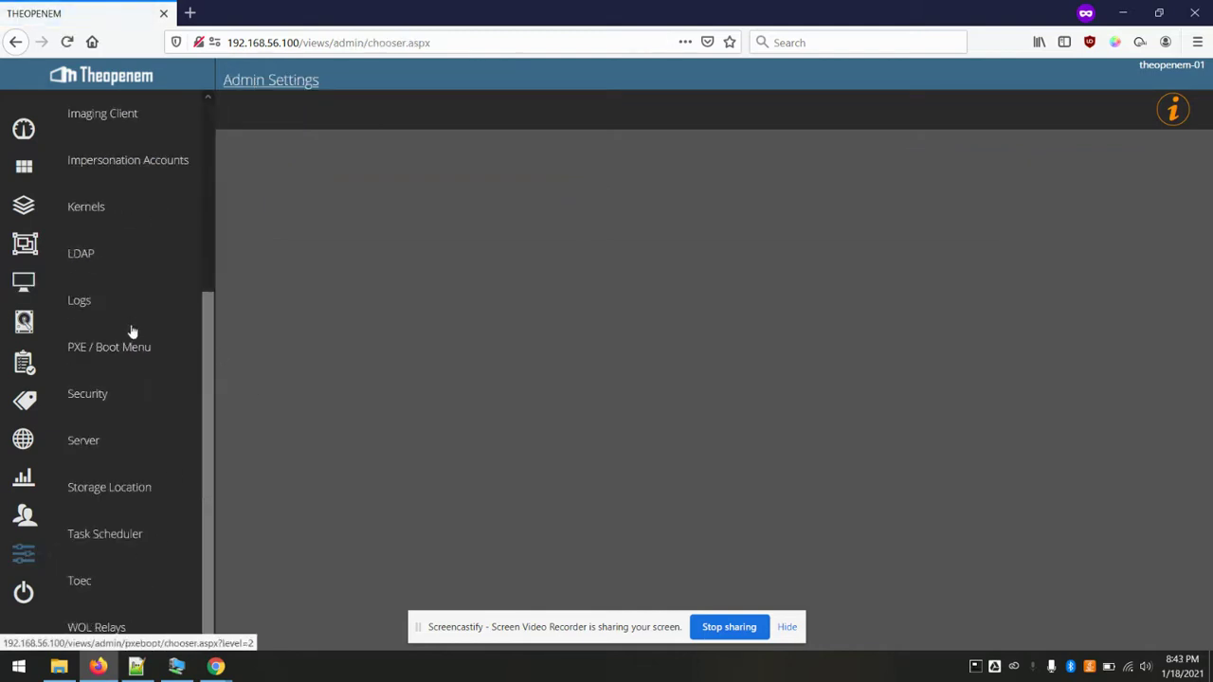
{"action": "left_click", "coordinate": [81, 581]}
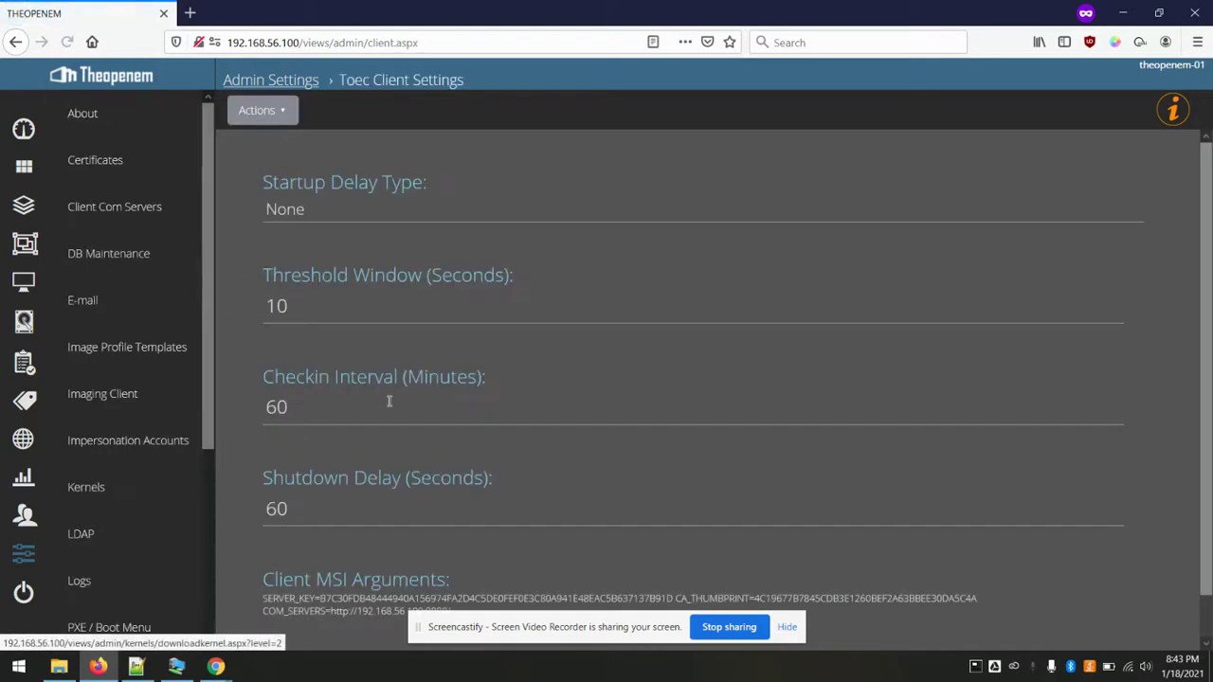
{"action": "left_click", "coordinate": [283, 112]}
{"action": "left_click", "coordinate": [292, 177]}
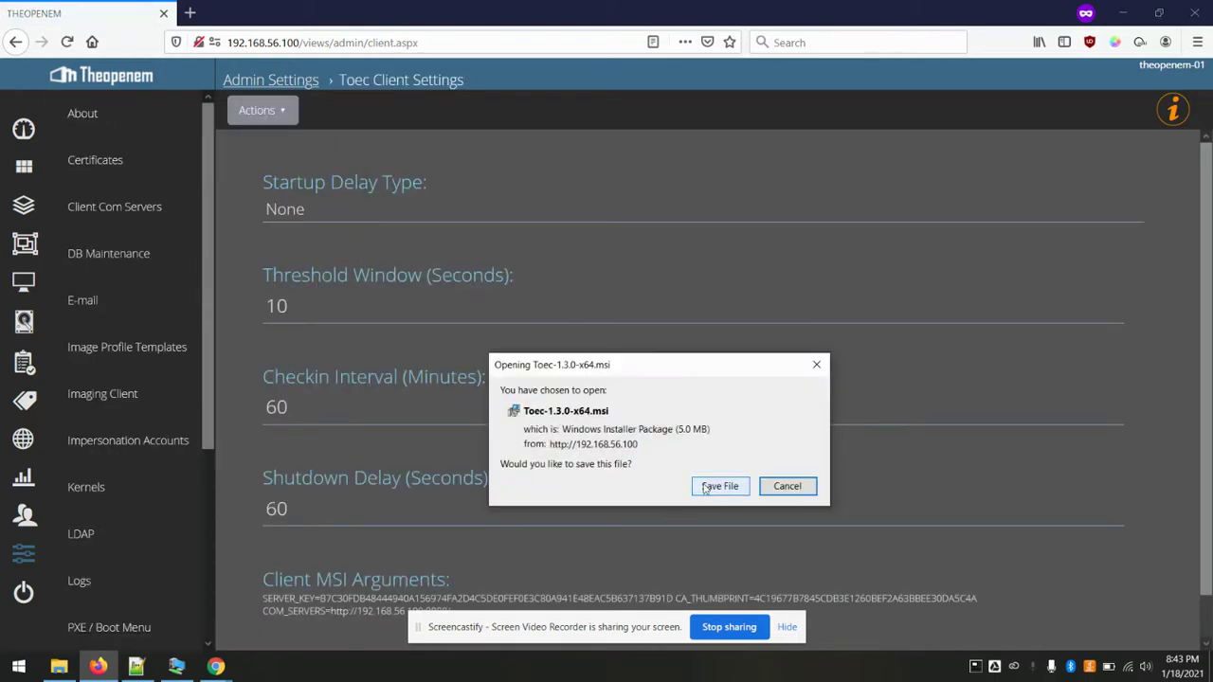
{"action": "left_click", "coordinate": [719, 486]}
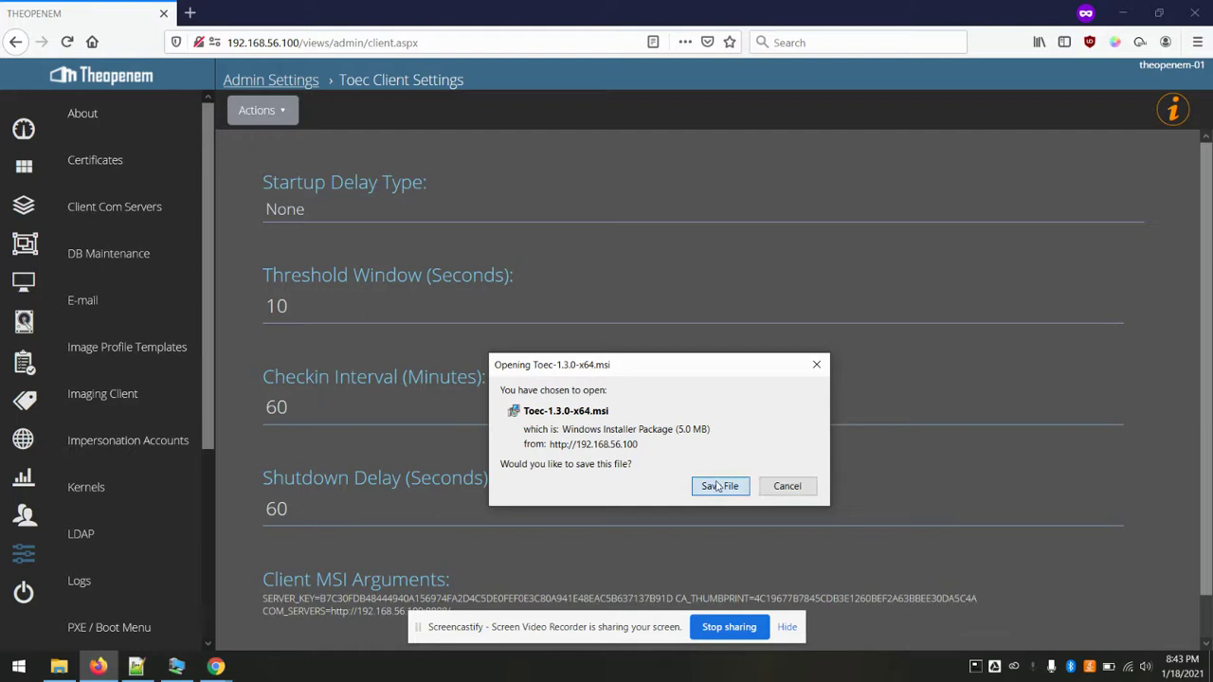
- Drag the downloaded Toec-1.3.0-x64.msi onto the host desktop and minimize Firefox
{"action": "left_click", "coordinate": [1158, 13]}
{"action": "left_click", "coordinate": [963, 74]}
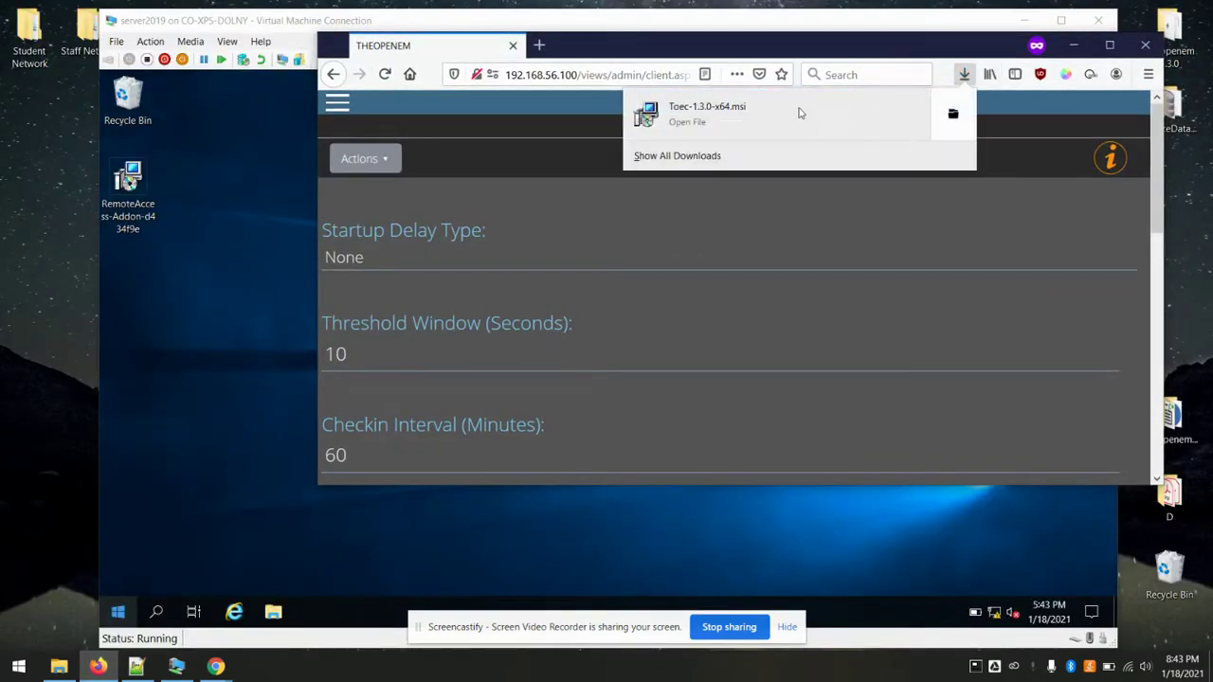
{"action": "left_click_drag", "start_coordinate": [766, 116], "coordinate": [33, 330]}
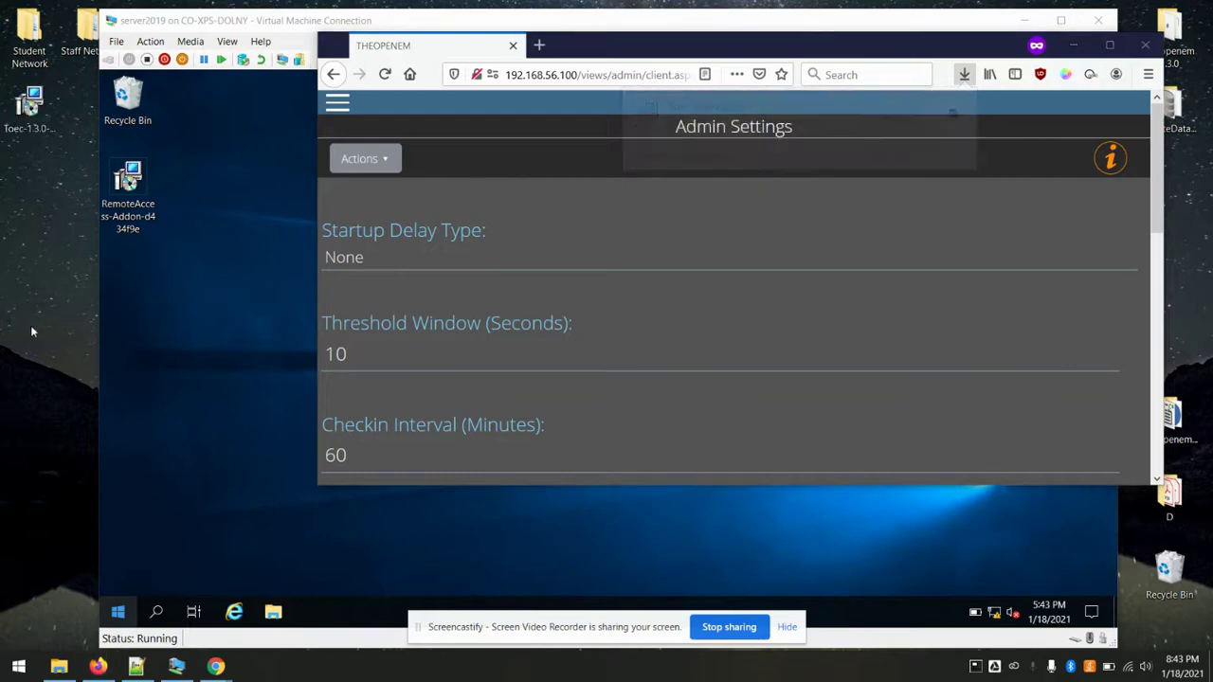
{"action": "left_click", "coordinate": [1109, 45]}
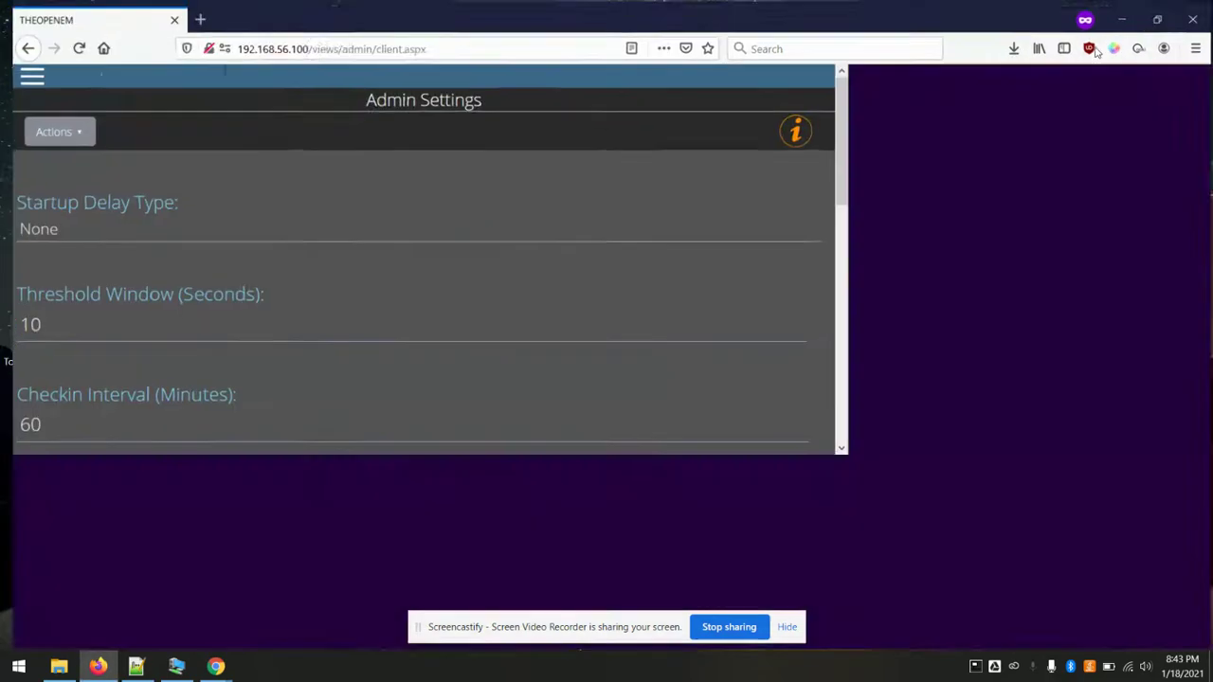
{"action": "left_click", "coordinate": [1128, 8]}
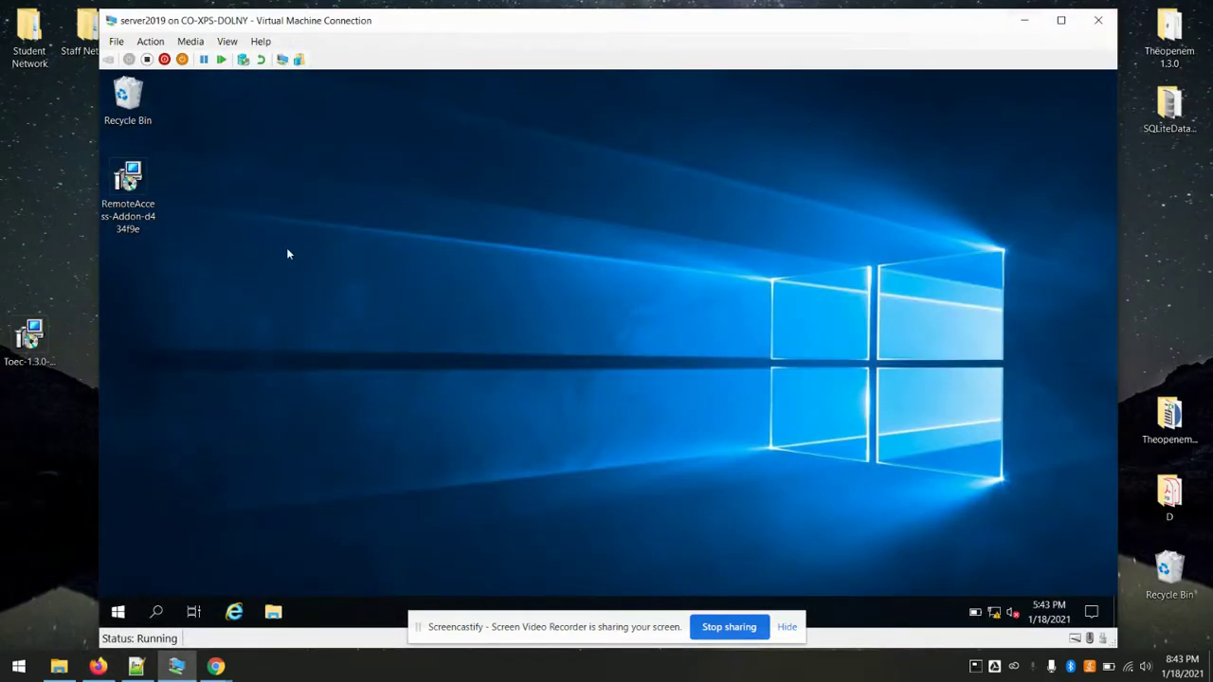
- Paste Toec-1.3.0-x64.msi onto the VM desktop, run it and finish the Toec 1.3.0.0 setup
{"action": "left_click", "coordinate": [42, 350]}
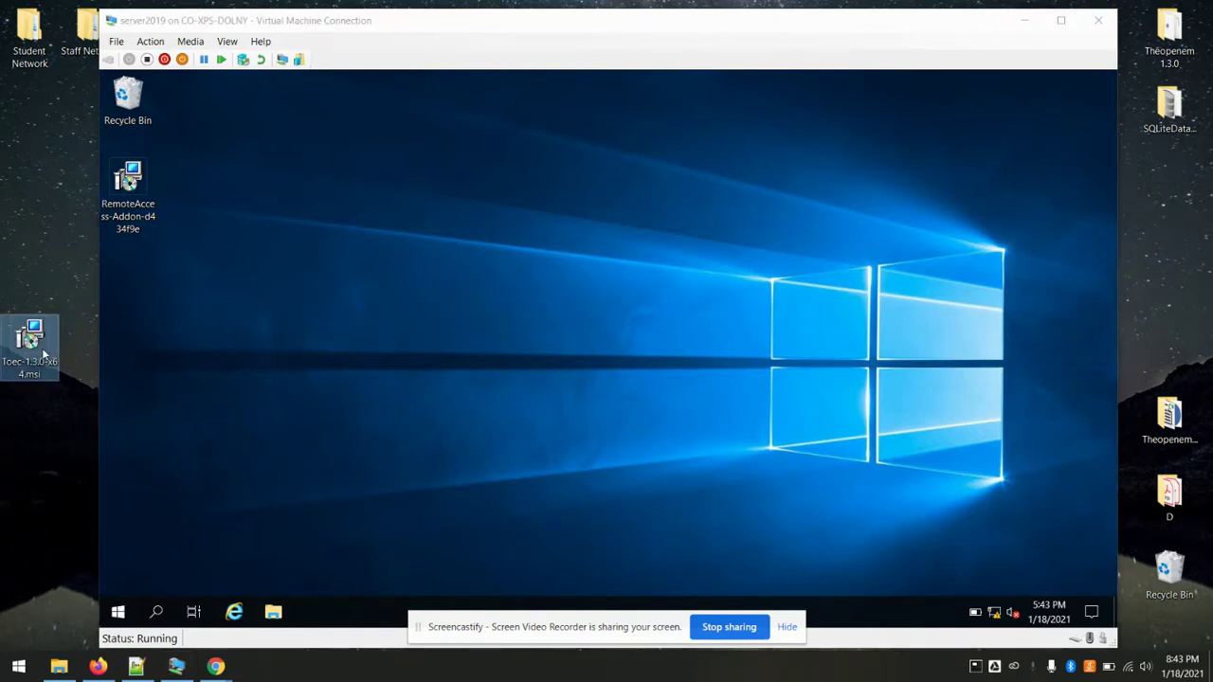
{"action": "right_click", "coordinate": [315, 358]}
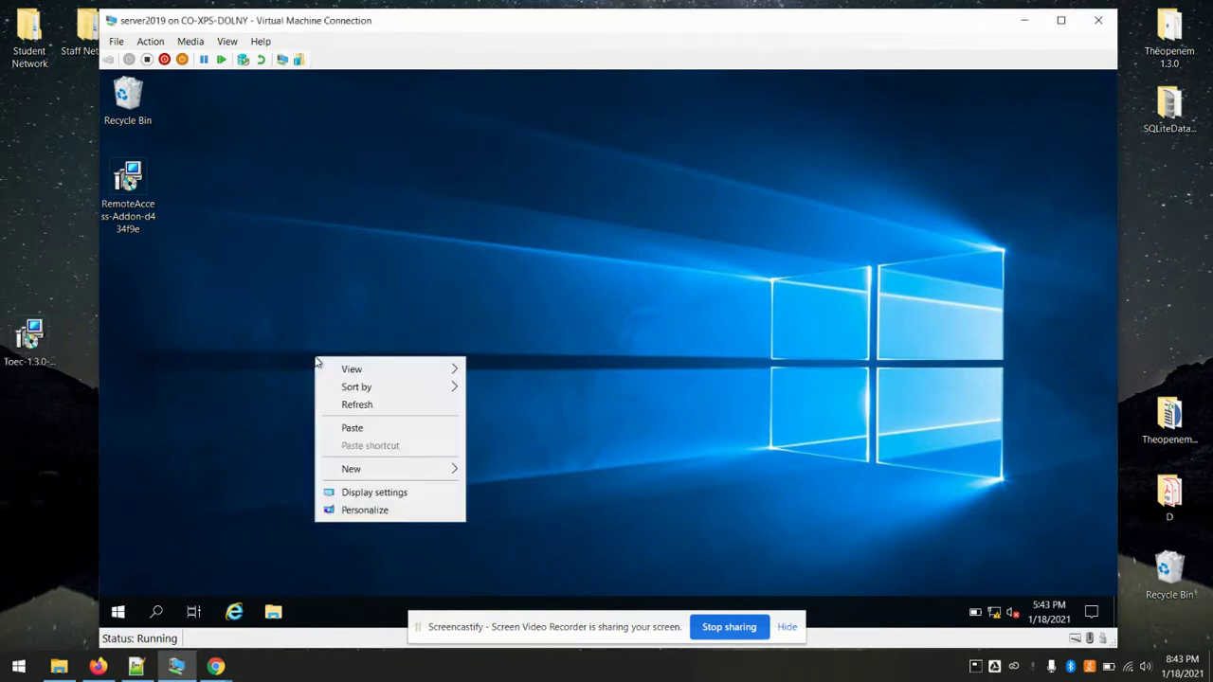
{"action": "left_click", "coordinate": [369, 428]}
{"action": "double_click", "coordinate": [309, 359]}
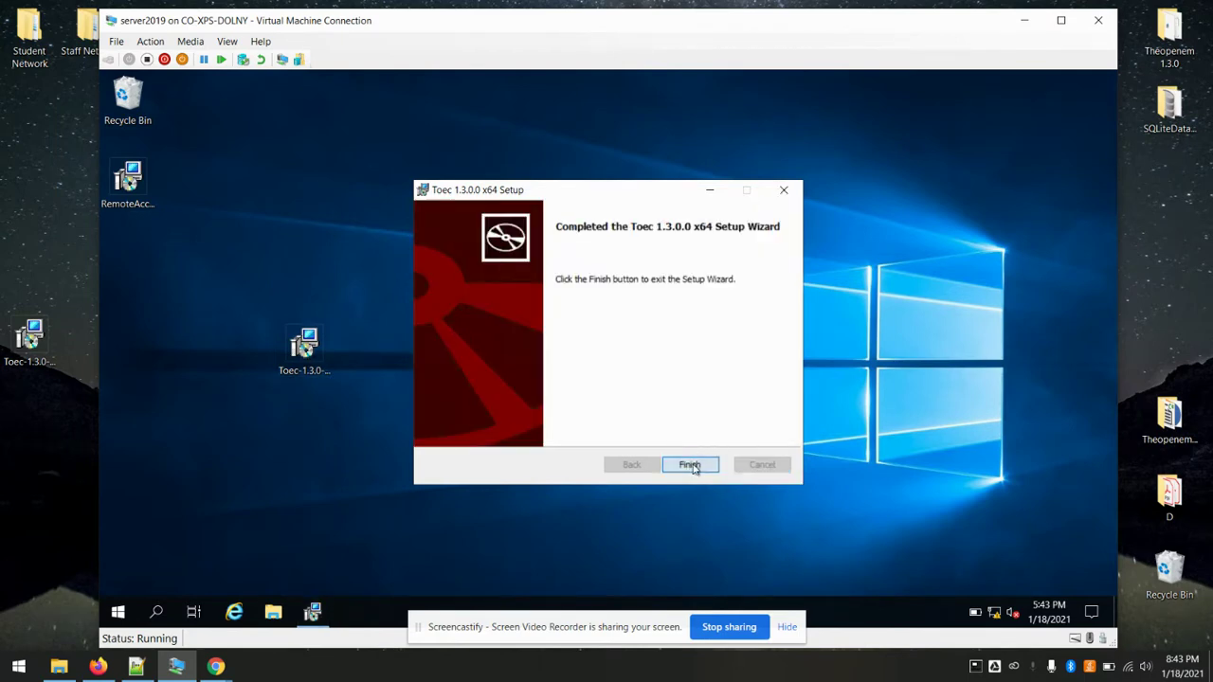
{"action": "left_click", "coordinate": [690, 465]}
{"action": "left_click", "coordinate": [99, 668]}
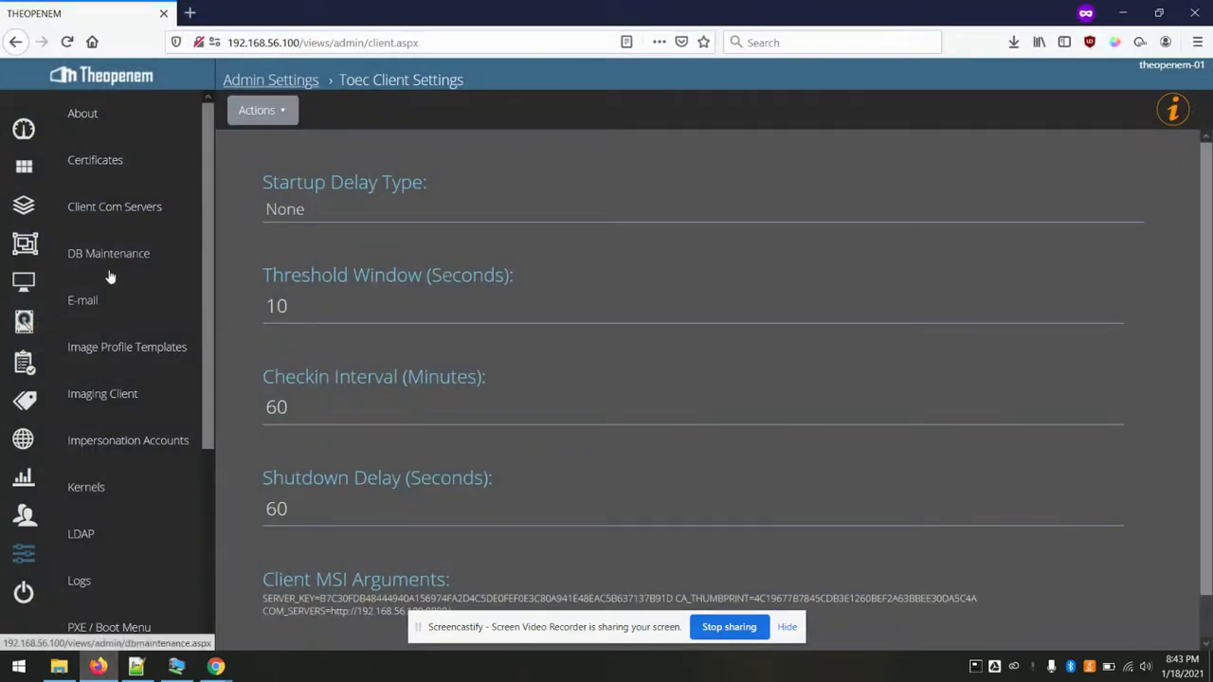
- Check that WIN-1QE32V3PVLV appears again in the active computers list
{"action": "left_click", "coordinate": [26, 288]}
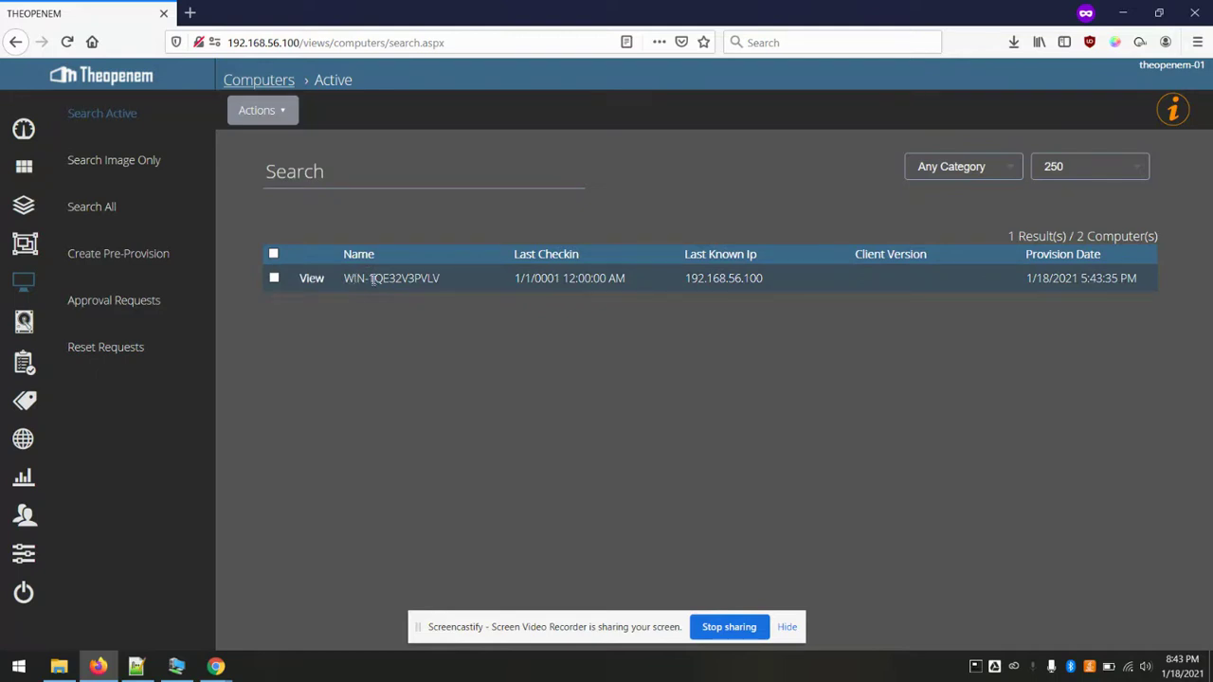
{"action": "left_click_drag", "start_coordinate": [353, 278], "coordinate": [417, 278]}
{"action": "left_click", "coordinate": [458, 358]}
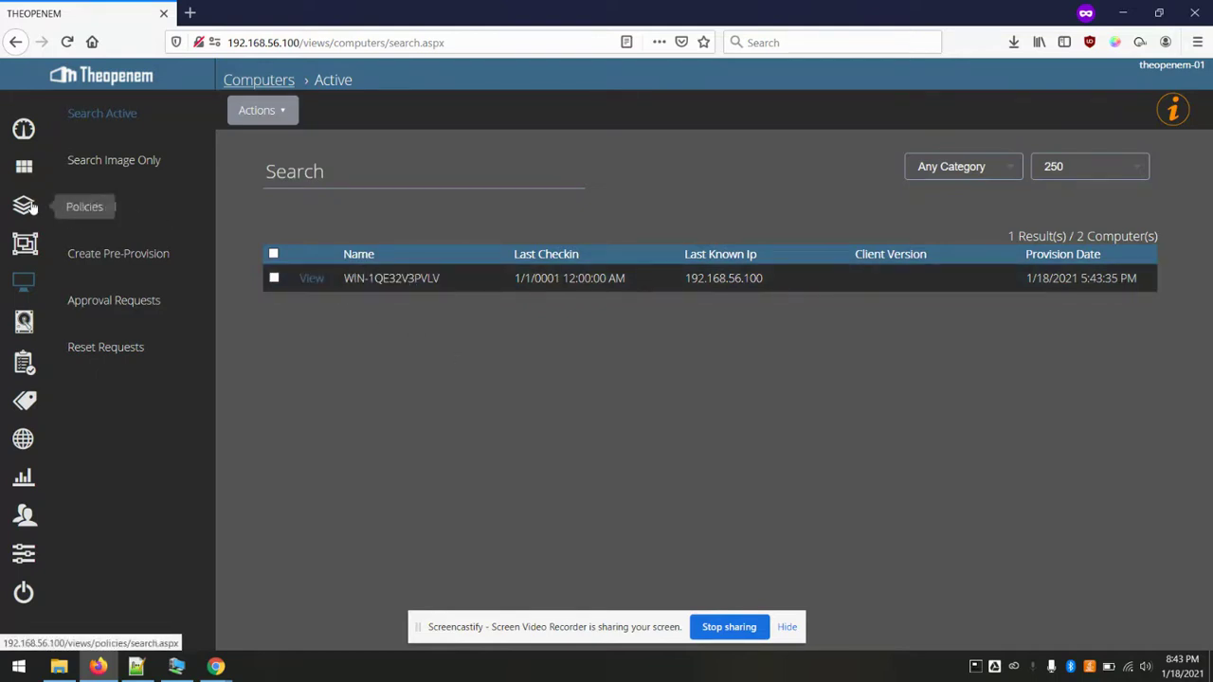
- Add WIN-1QE32V3PVLV to Group 1 and activate the Enable Remote Access policy
{"action": "left_click", "coordinate": [25, 242]}
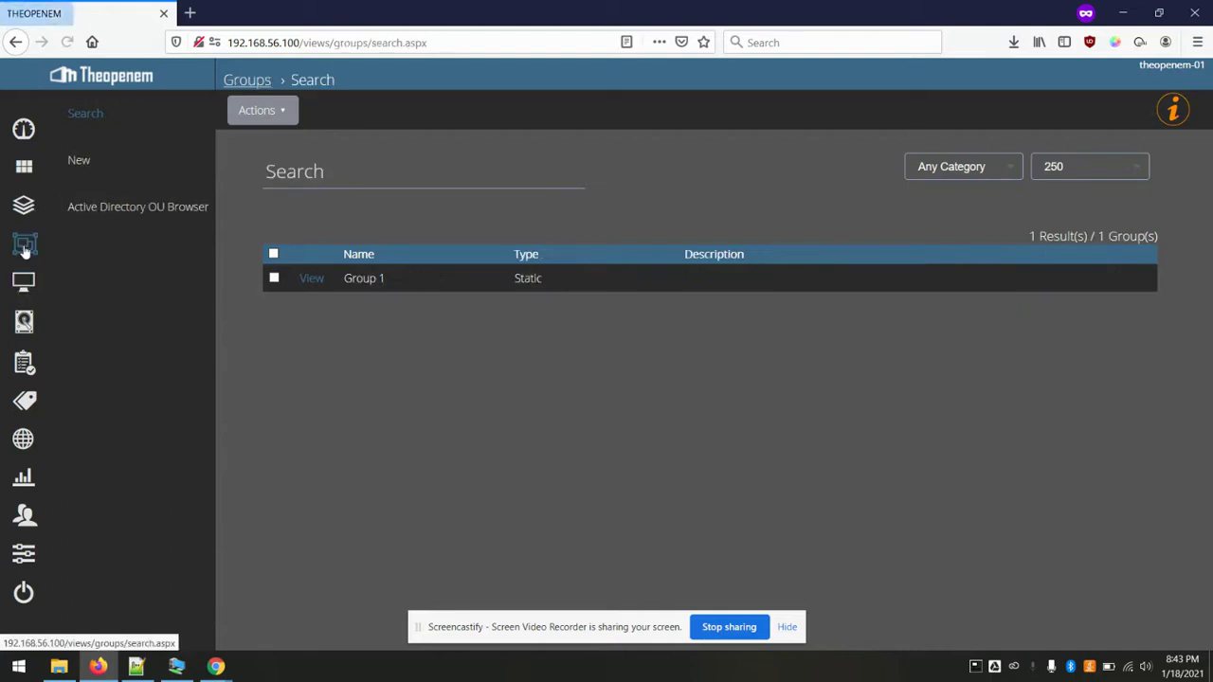
{"action": "left_click", "coordinate": [305, 278]}
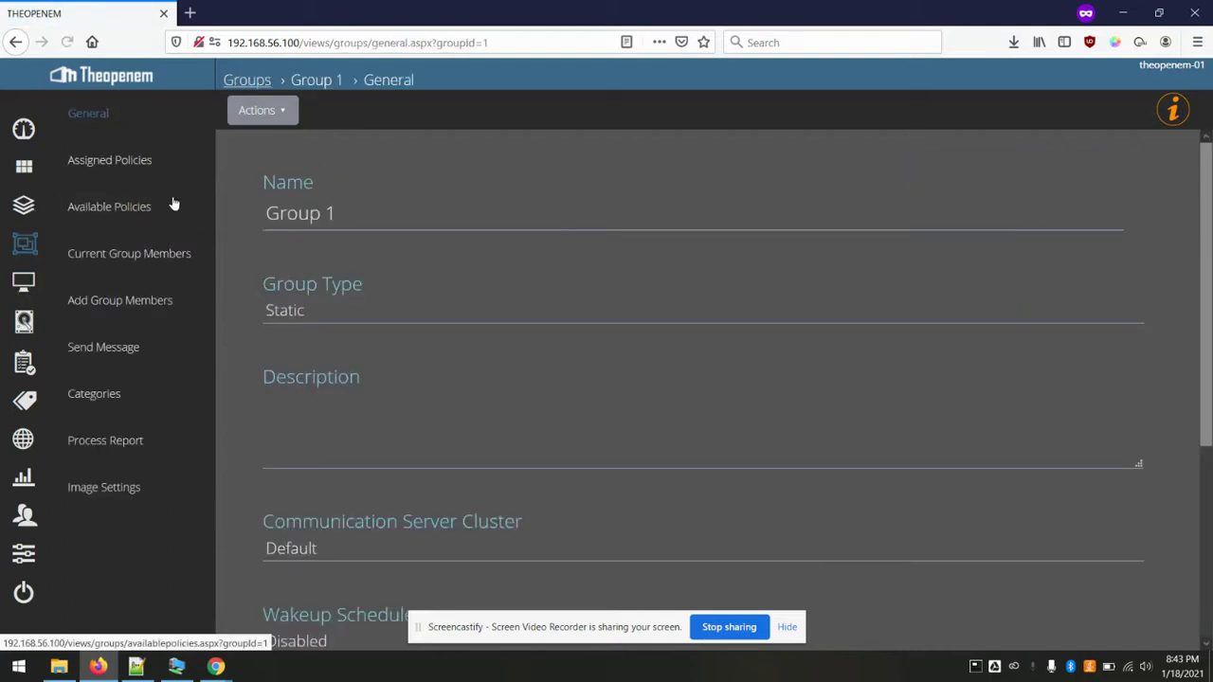
{"action": "left_click", "coordinate": [122, 297]}
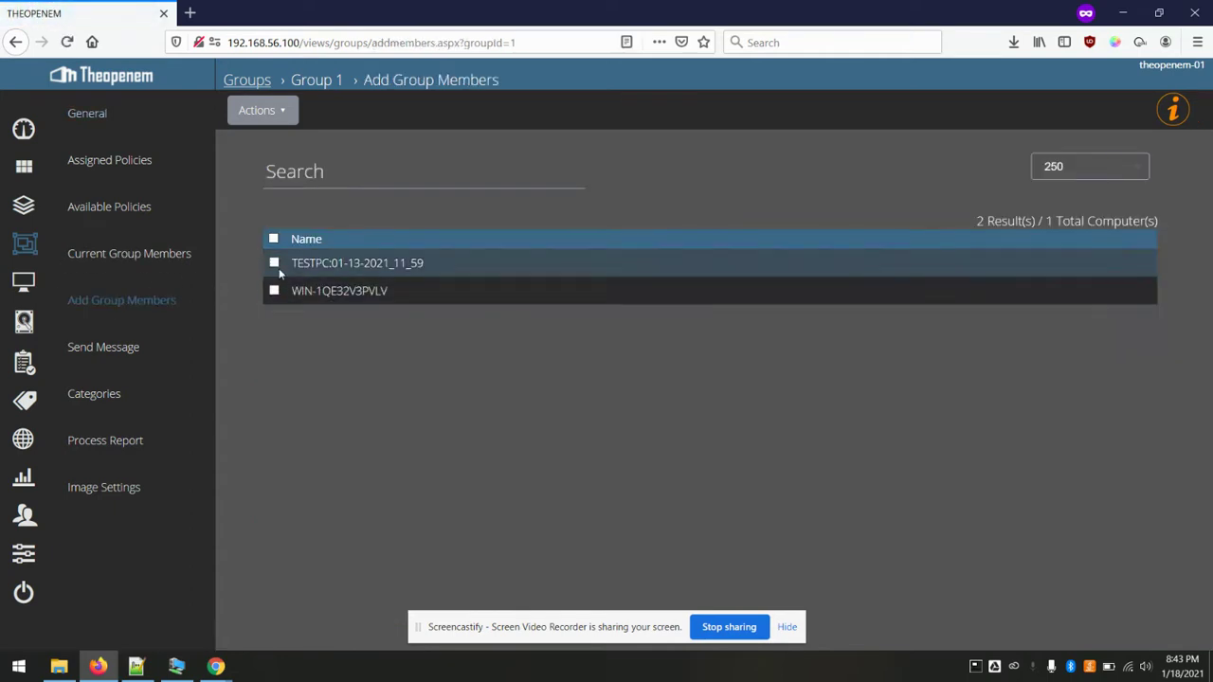
{"action": "left_click", "coordinate": [269, 111]}
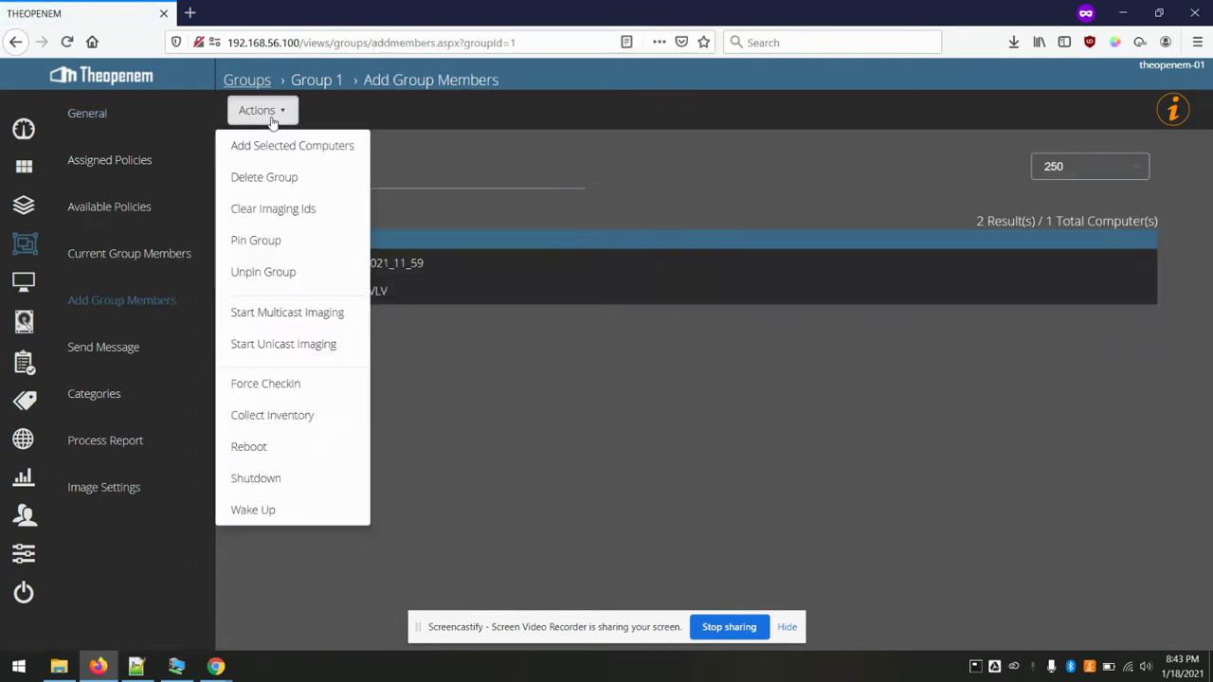
{"action": "left_click", "coordinate": [293, 145]}
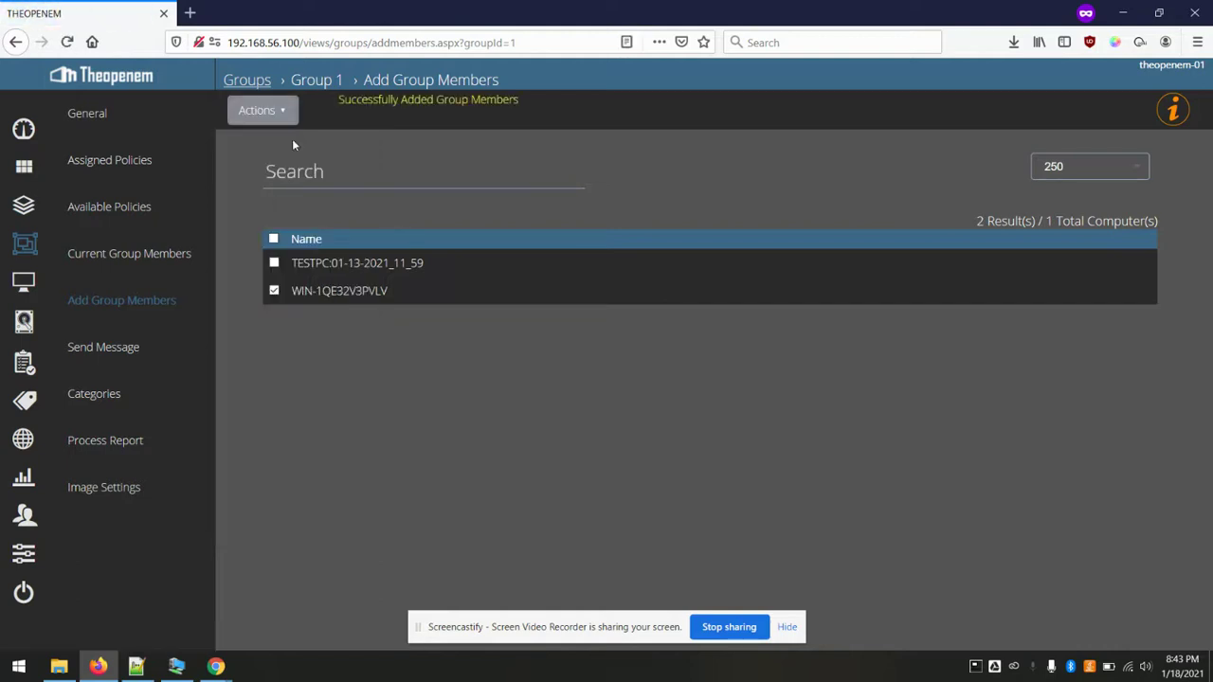
{"action": "left_click", "coordinate": [85, 206]}
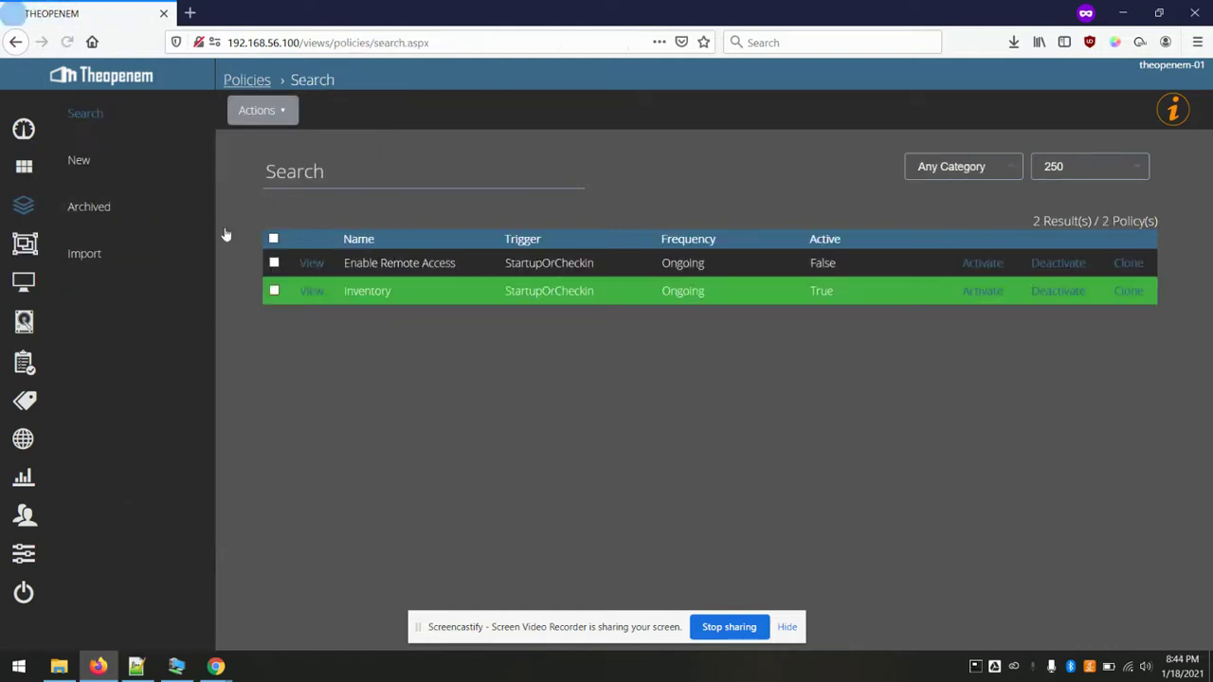
{"action": "left_click", "coordinate": [973, 268]}
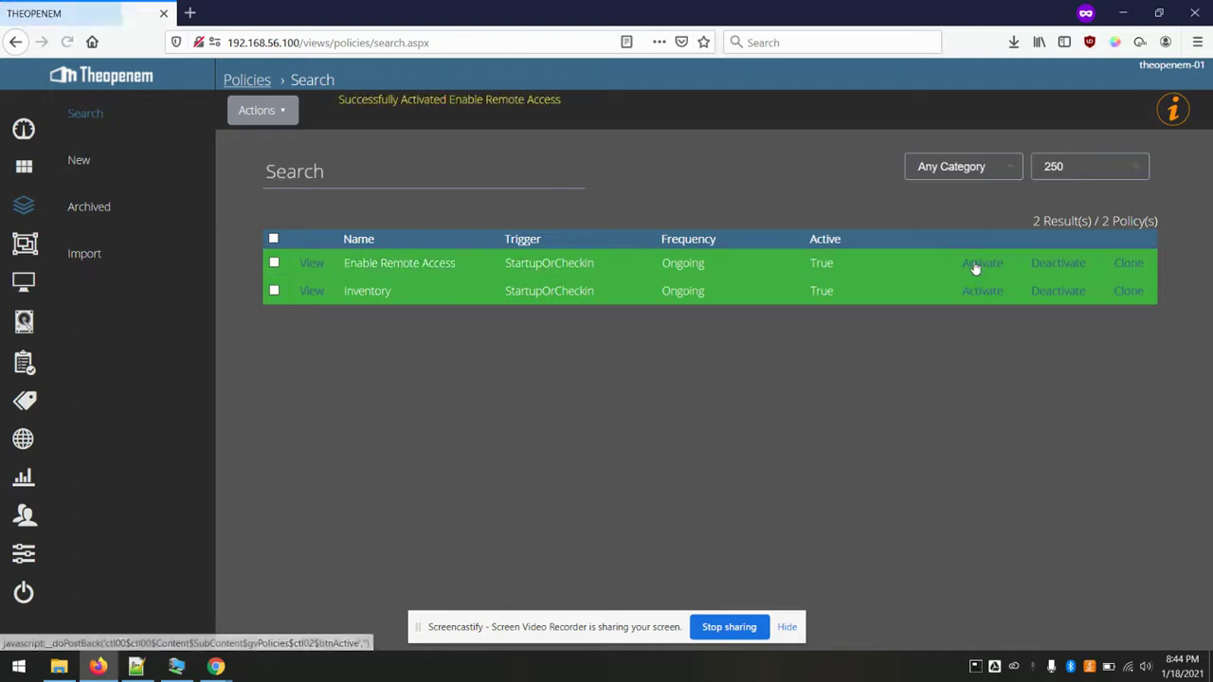
- Force a check-in on WIN-1QE32V3PVLV and reload its General details to show the Hardware UUID
{"action": "left_click", "coordinate": [23, 281]}
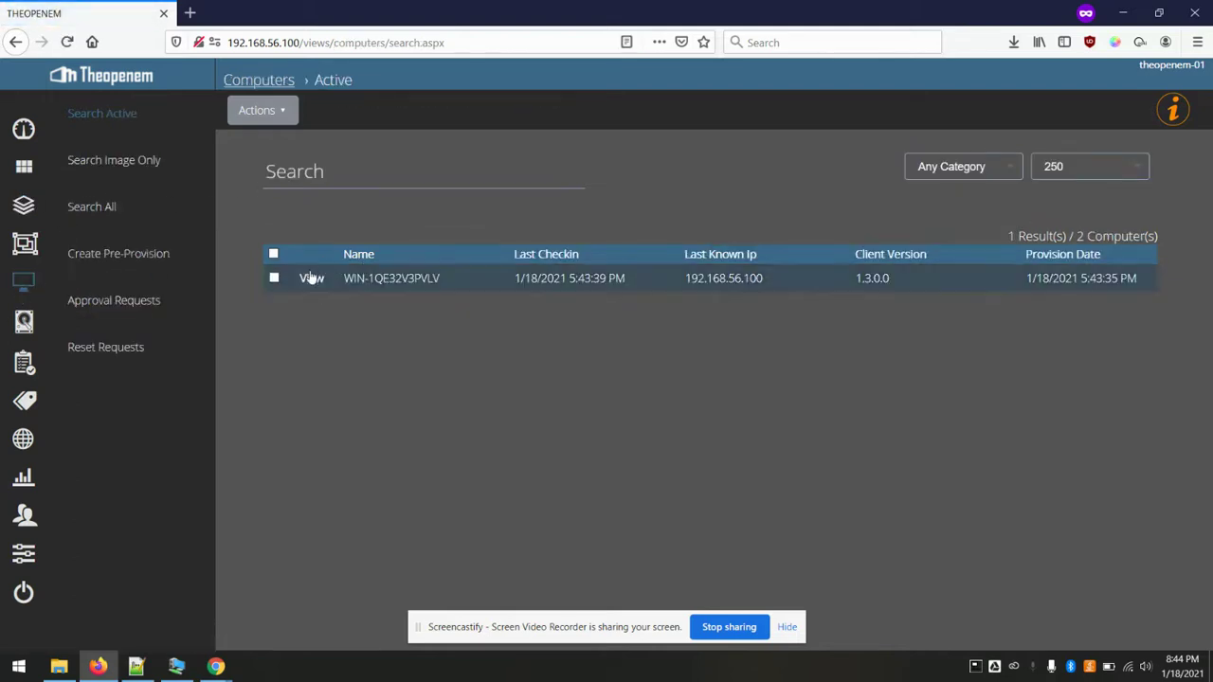
{"action": "left_click", "coordinate": [310, 278]}
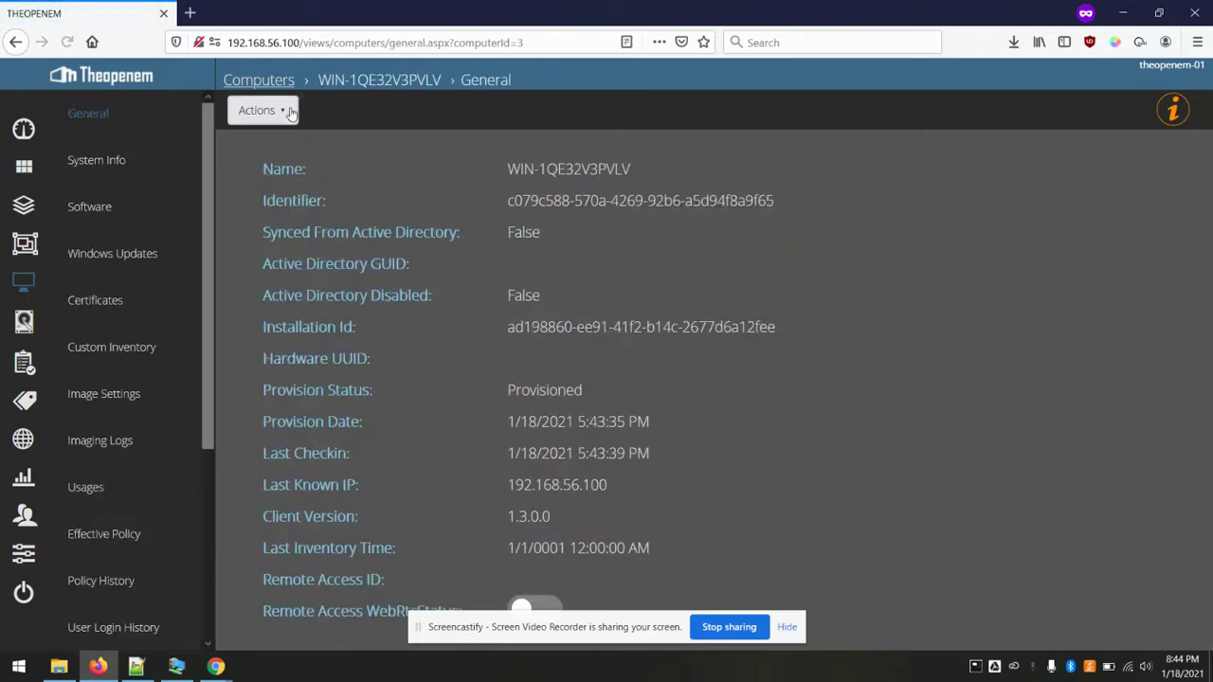
{"action": "left_click", "coordinate": [259, 110]}
{"action": "left_click", "coordinate": [290, 321]}
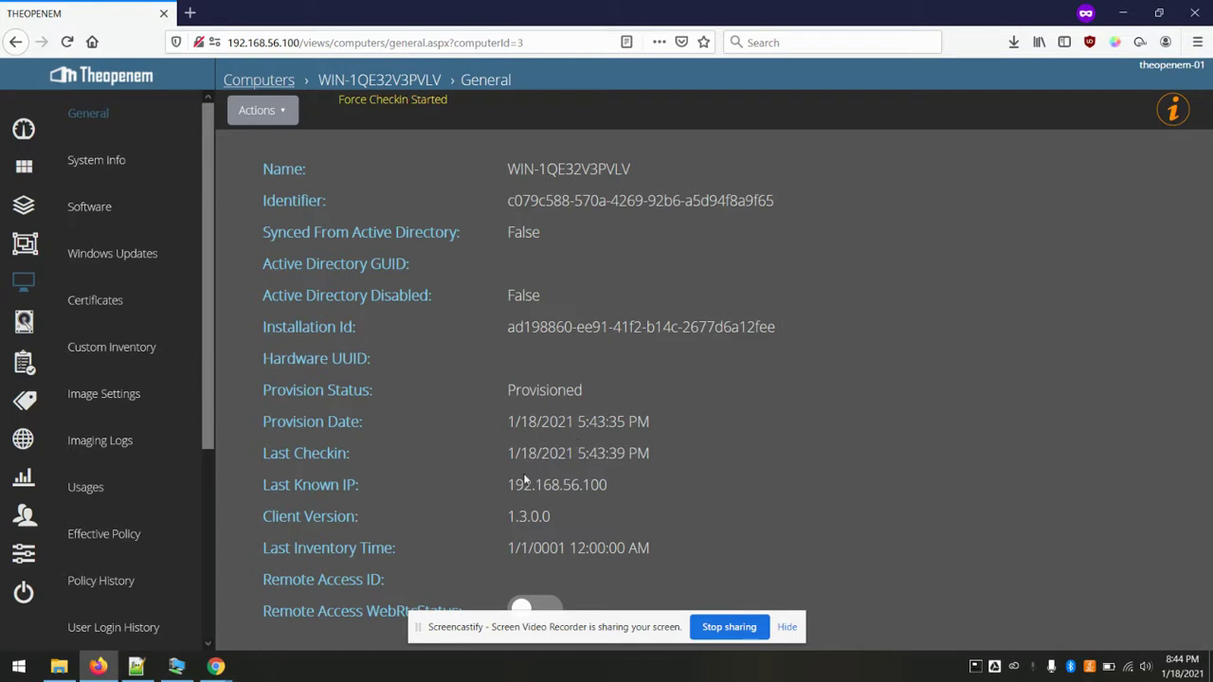
{"action": "left_click", "coordinate": [102, 119]}
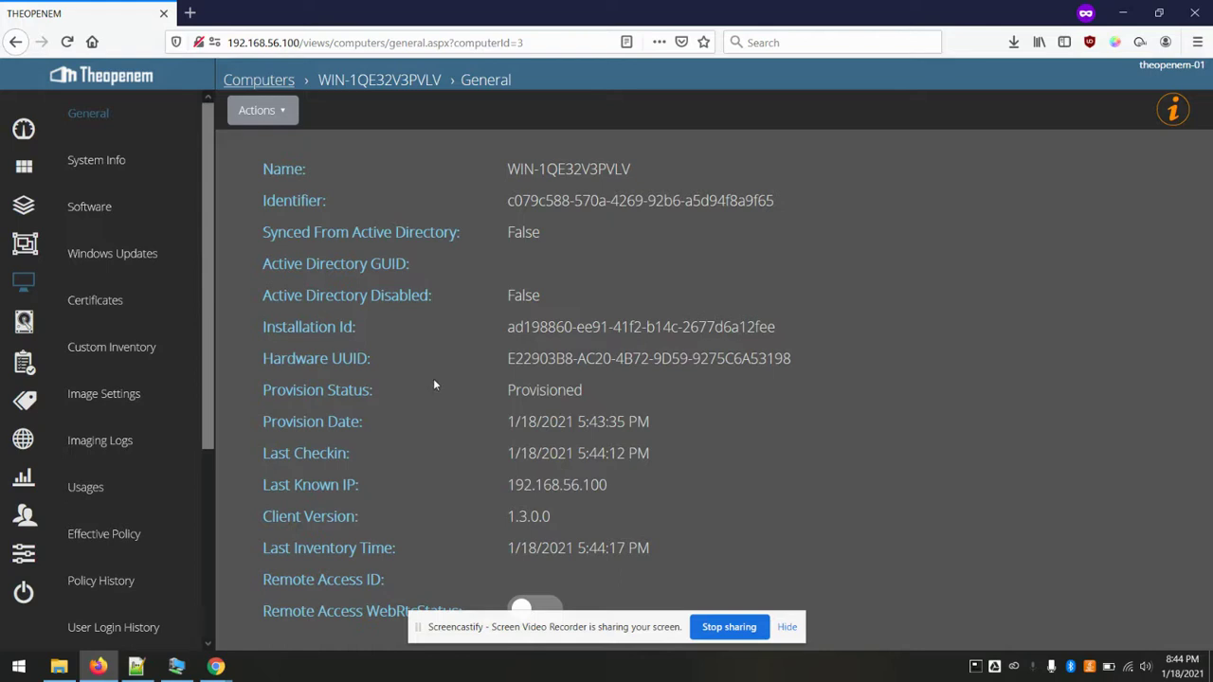
{"action": "left_click", "coordinate": [24, 552]}
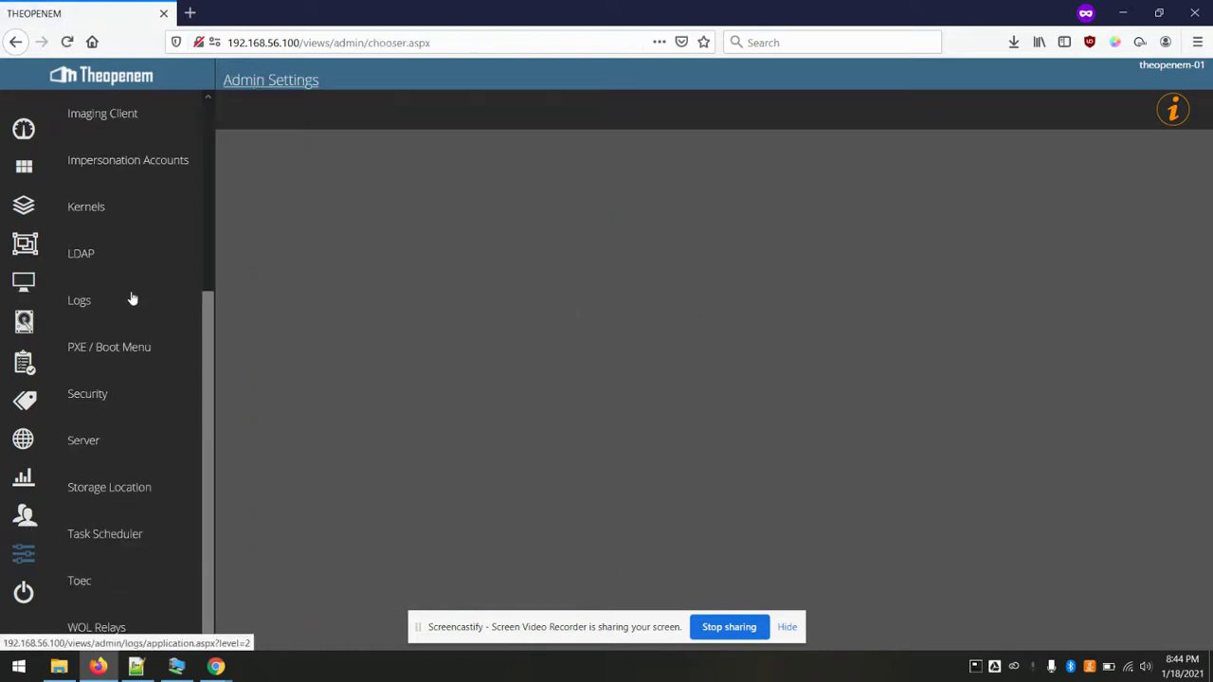
{"action": "scroll", "coordinate": [130, 298], "scroll_direction": "up", "scroll_amount": 3}
{"action": "left_click", "coordinate": [111, 209]}
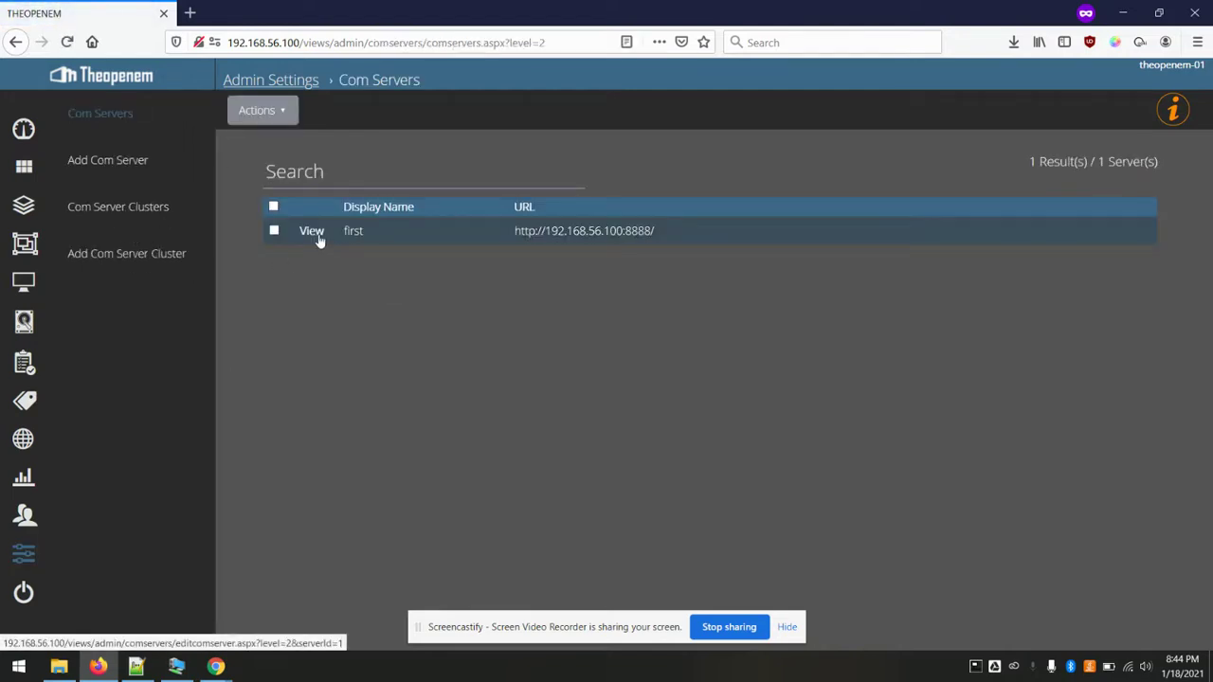
{"action": "left_click", "coordinate": [315, 236]}
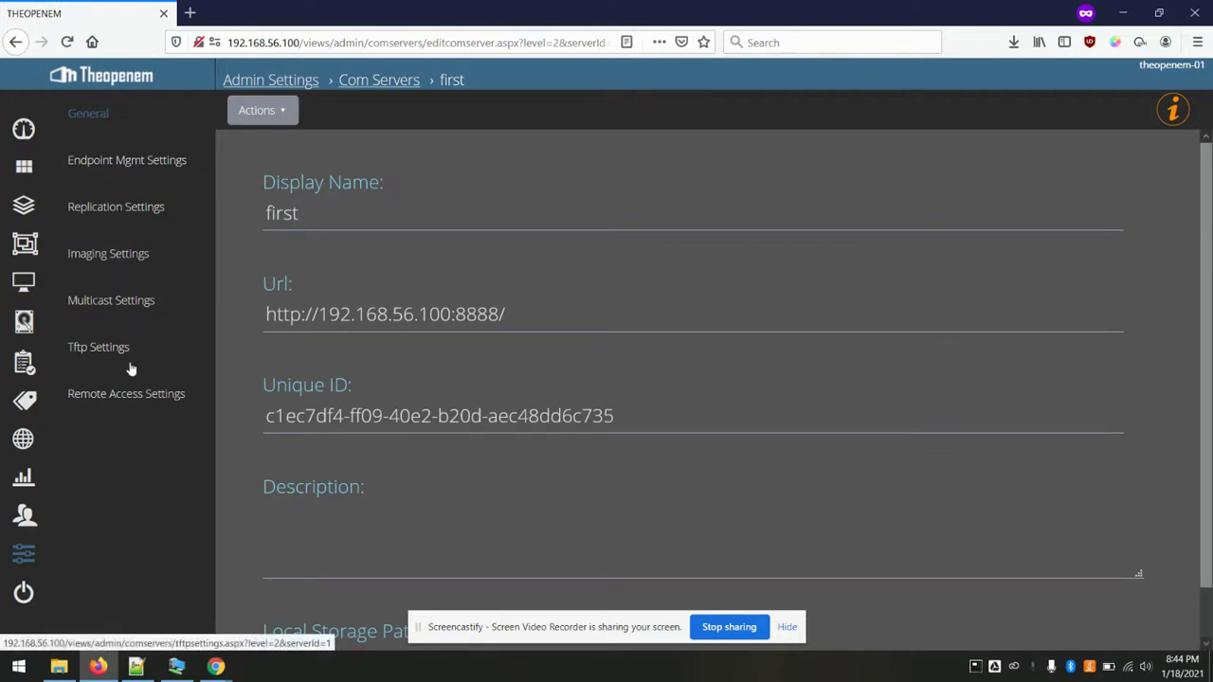
{"action": "left_click", "coordinate": [105, 395]}
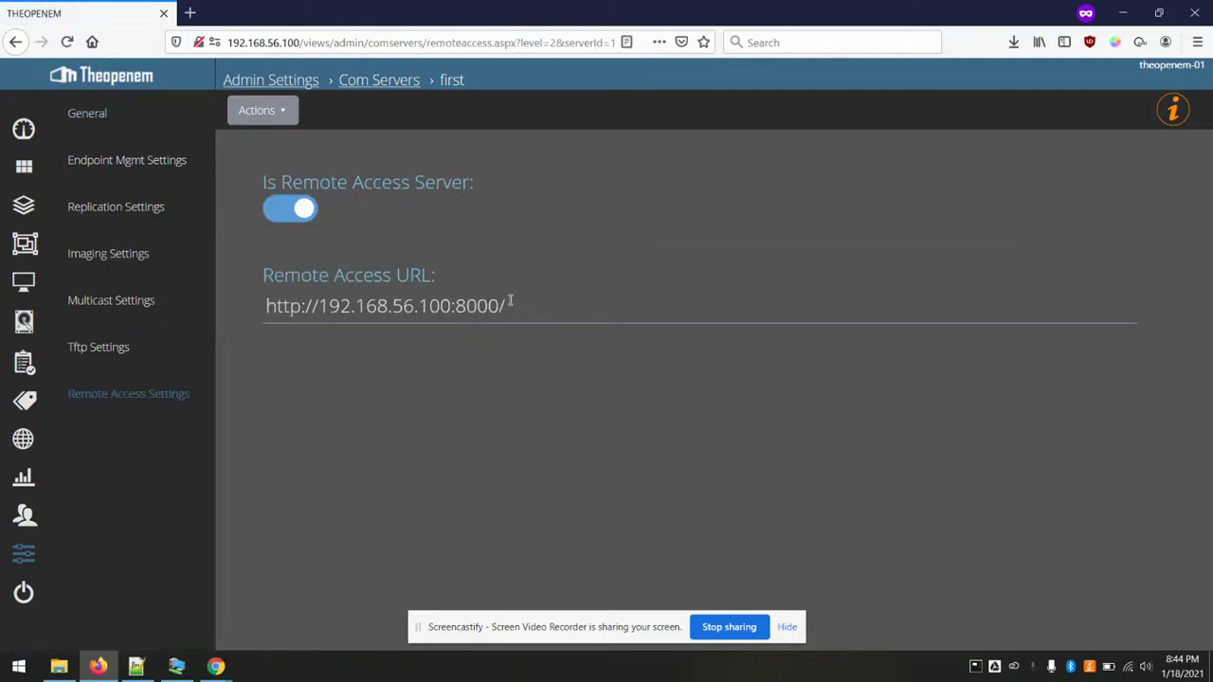
{"action": "left_click_drag", "start_coordinate": [516, 301], "coordinate": [321, 291]}
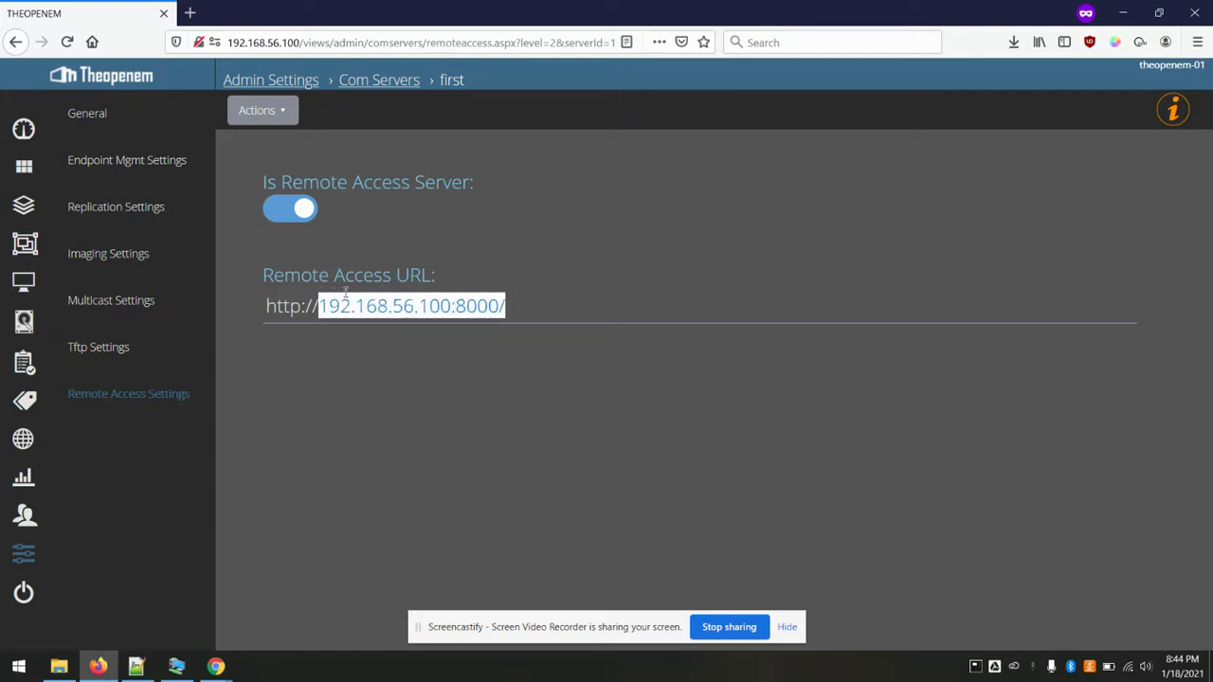
{"action": "left_click", "coordinate": [375, 295]}
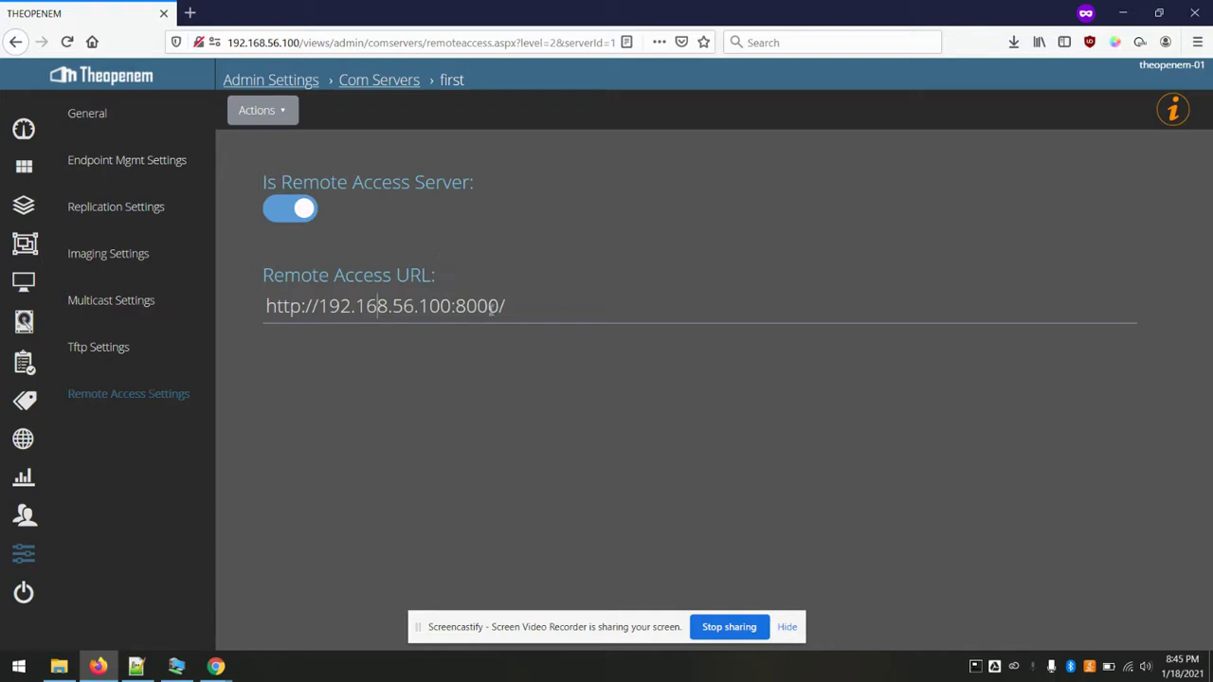
- Create the RemoteAccessWebCert.pfx remote access certificate and save the download
{"action": "left_click", "coordinate": [271, 115]}
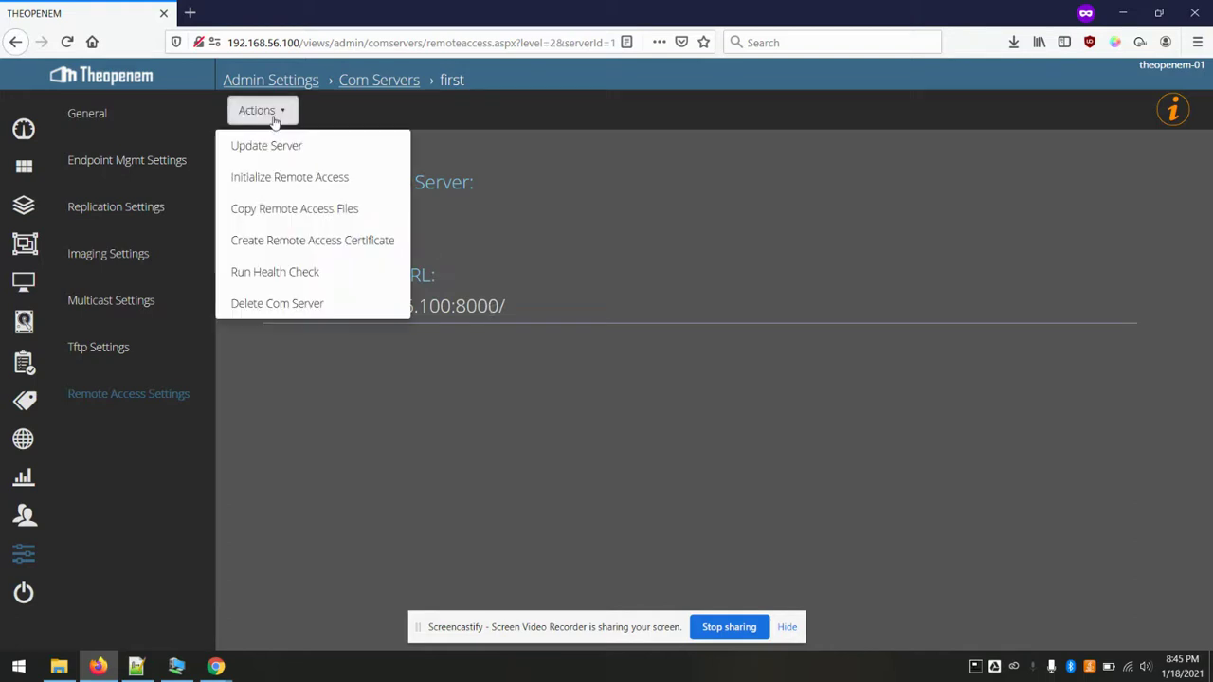
{"action": "left_click", "coordinate": [322, 248]}
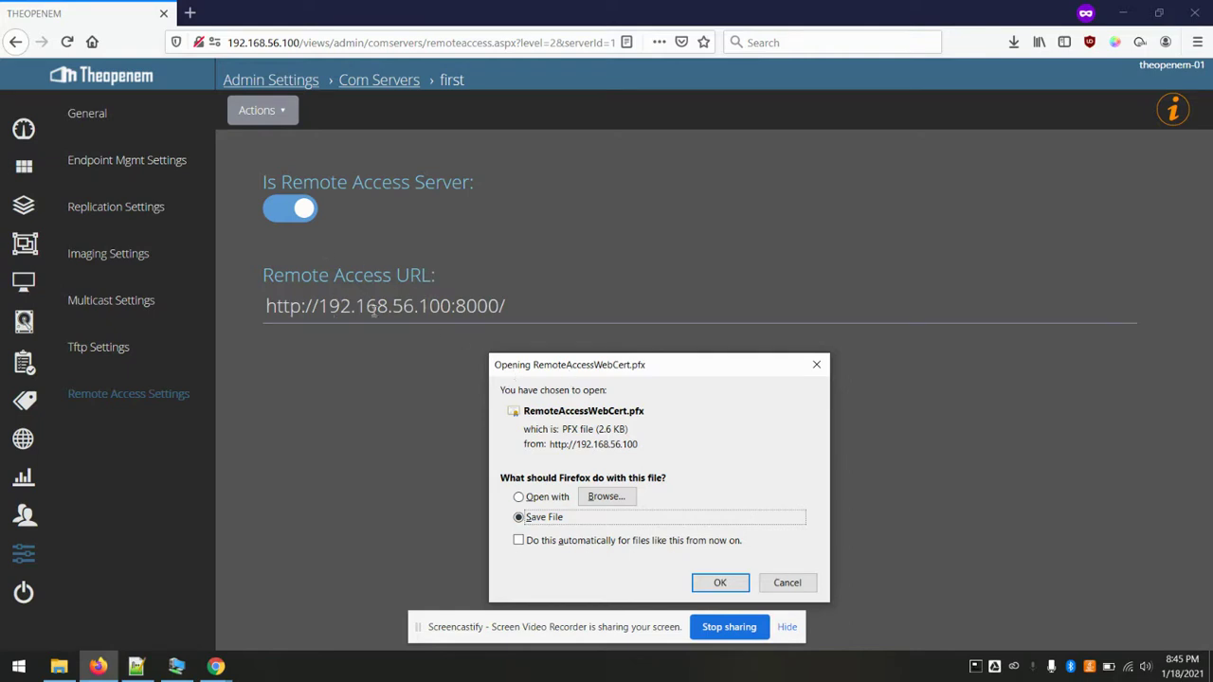
{"action": "left_click", "coordinate": [717, 584]}
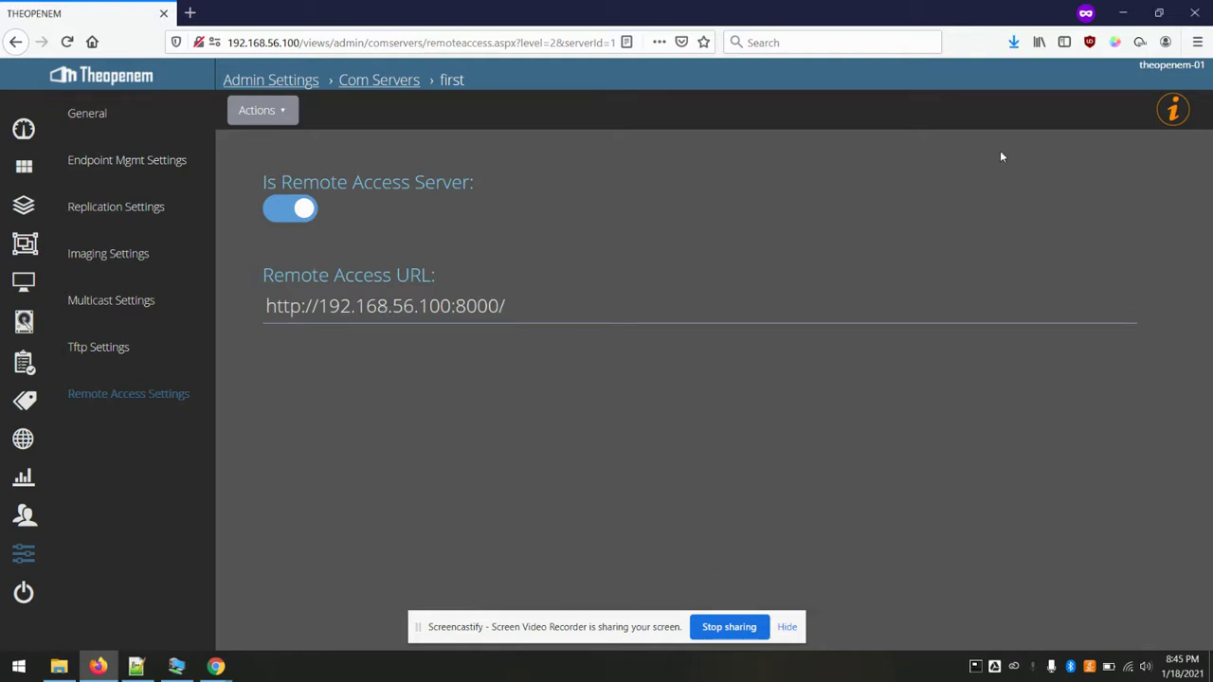
{"action": "left_click", "coordinate": [1159, 12]}
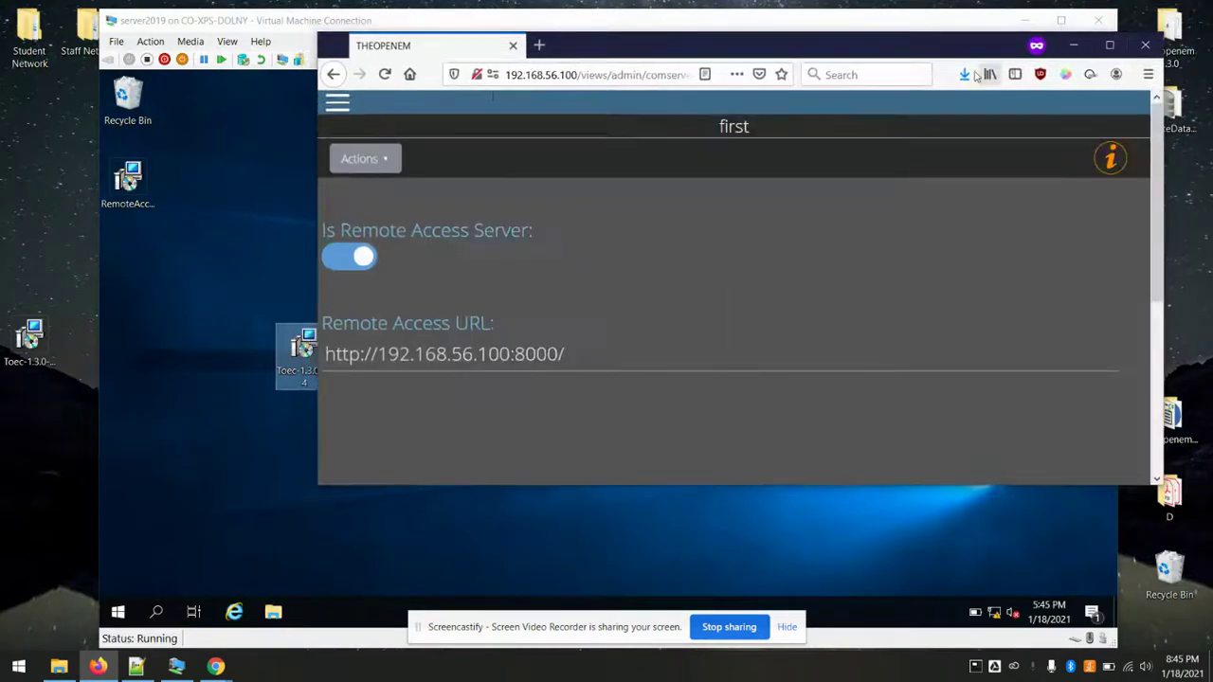
- Copy RemoteAccessWebCert.pfx from Firefox downloads onto the server2019 VM desktop
{"action": "left_click", "coordinate": [964, 74]}
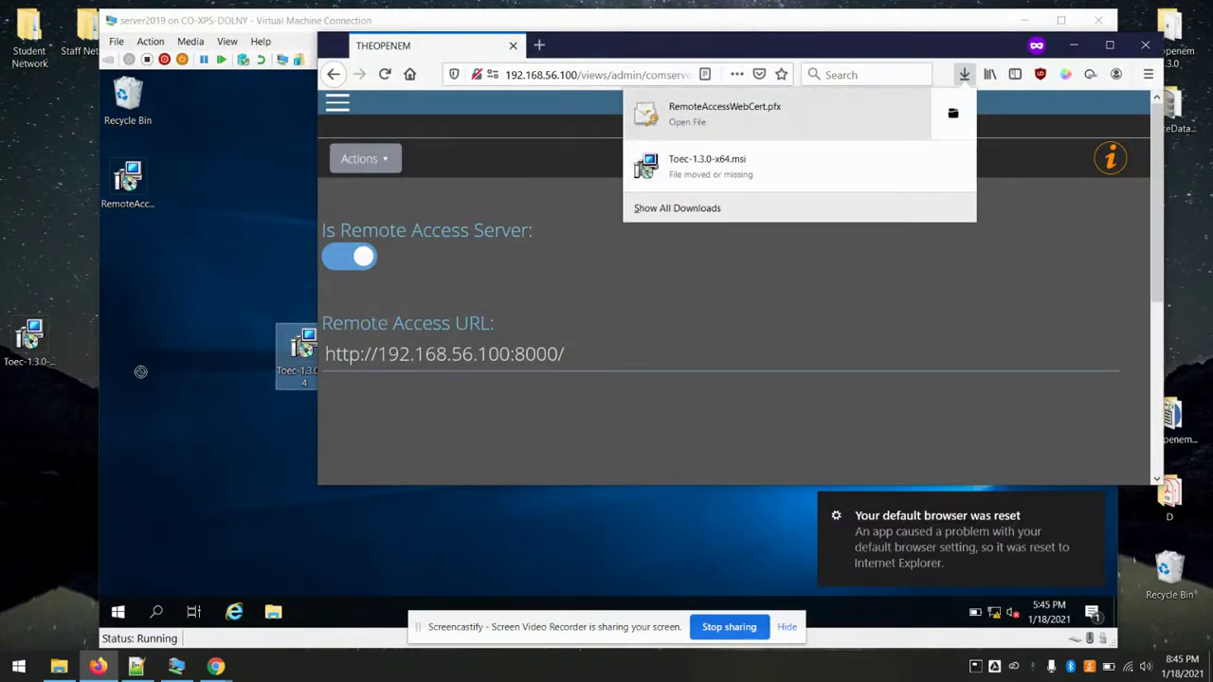
{"action": "left_click_drag", "start_coordinate": [140, 371], "coordinate": [48, 462]}
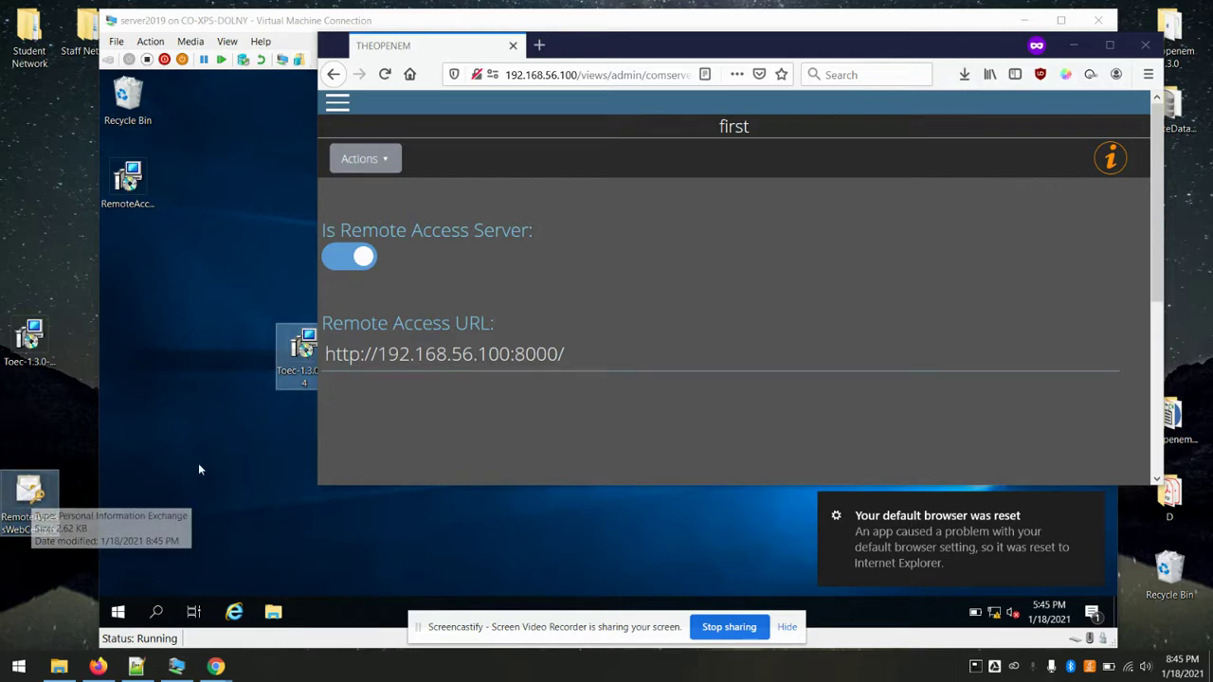
{"action": "left_click", "coordinate": [177, 439]}
{"action": "key", "text": "ctrl+v"}
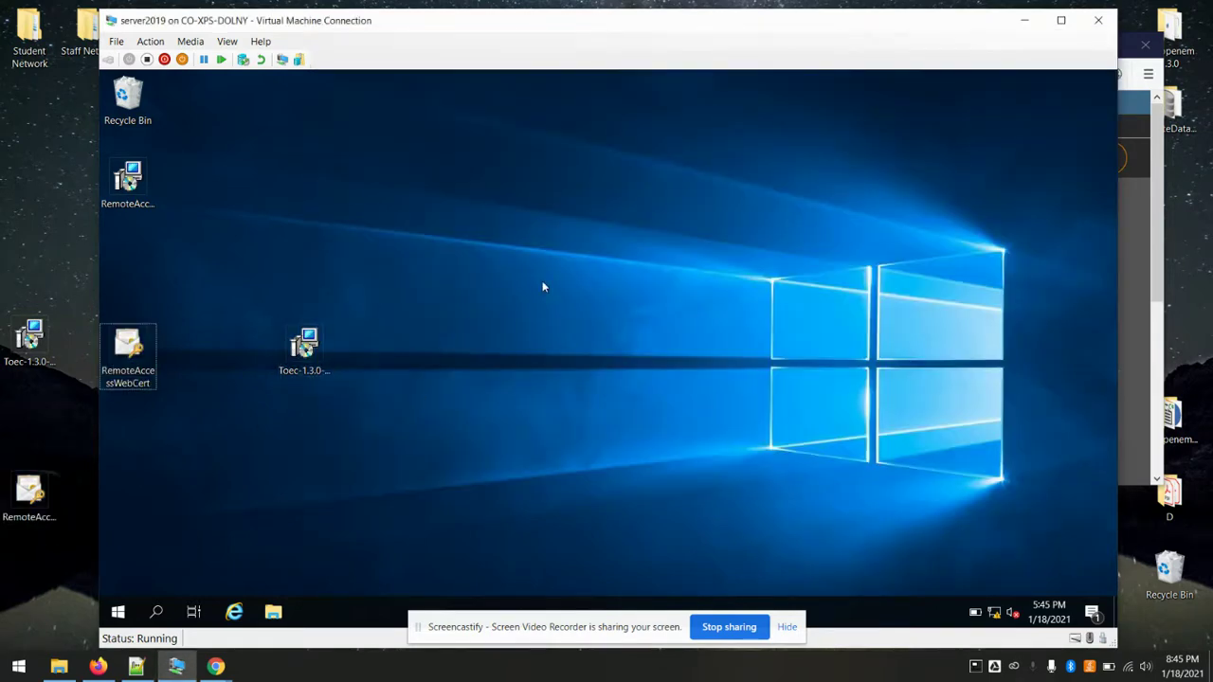
- Import RemoteAccessWebCert.pfx into the Local Machine store using the wizard's default settings
{"action": "double_click", "coordinate": [135, 338]}
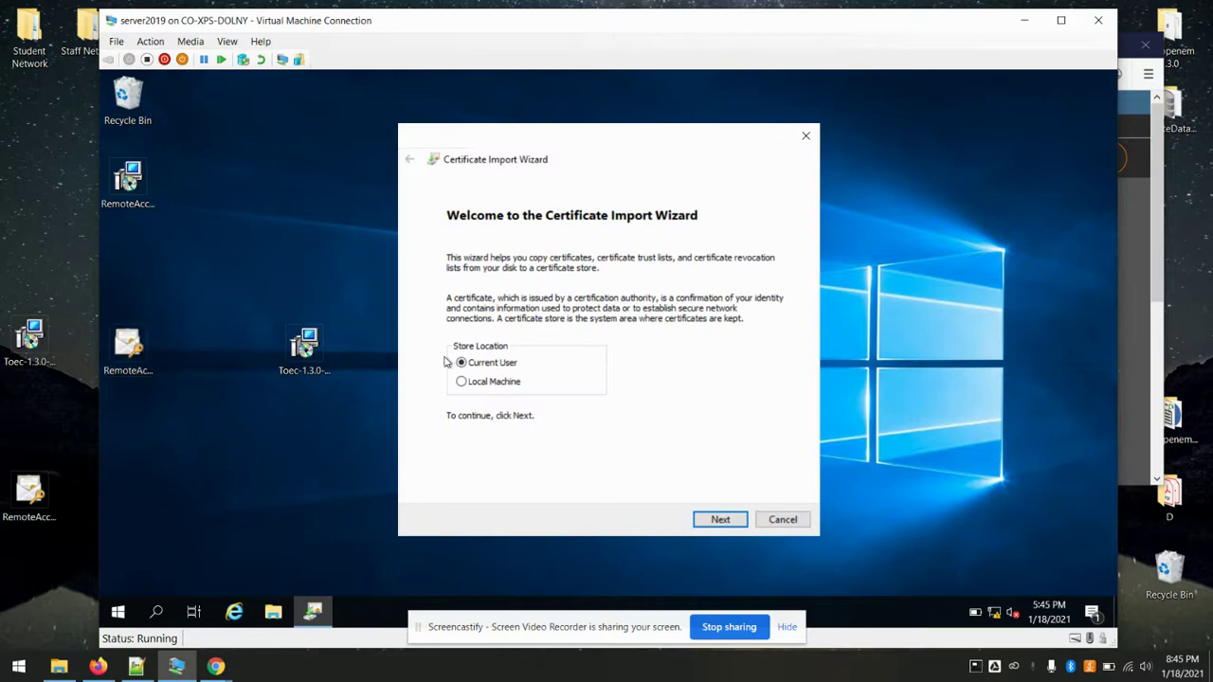
{"action": "left_click", "coordinate": [462, 381]}
{"action": "left_click", "coordinate": [721, 521]}
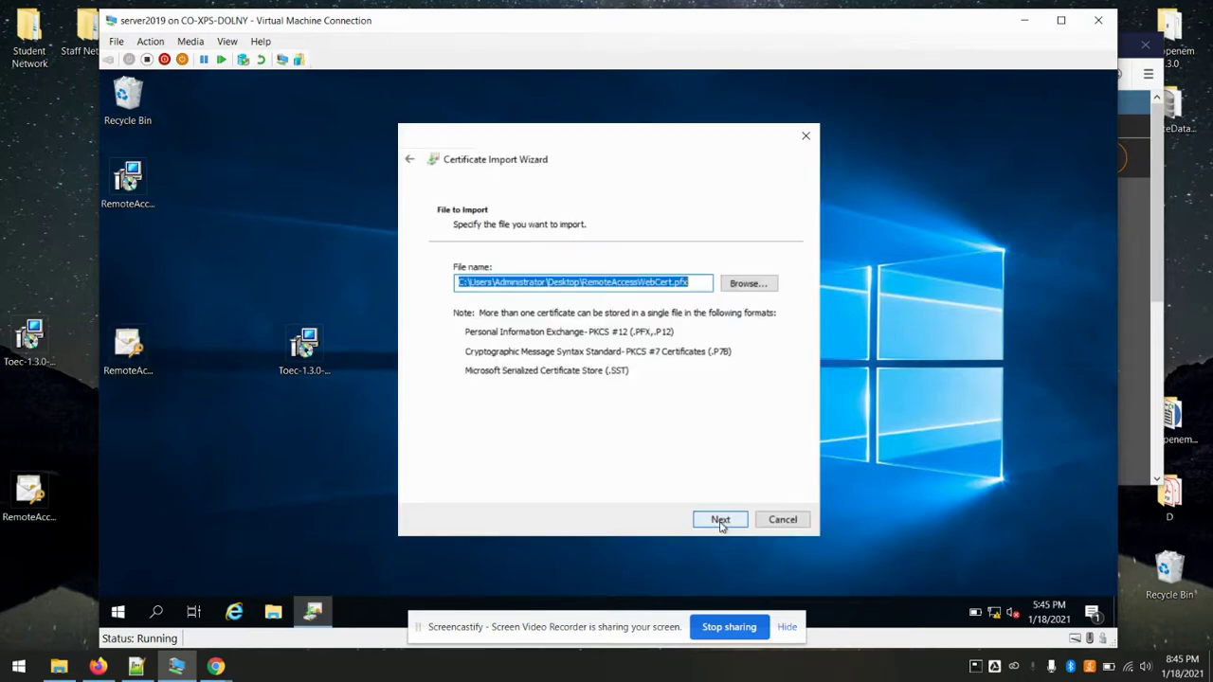
{"action": "left_click", "coordinate": [706, 523]}
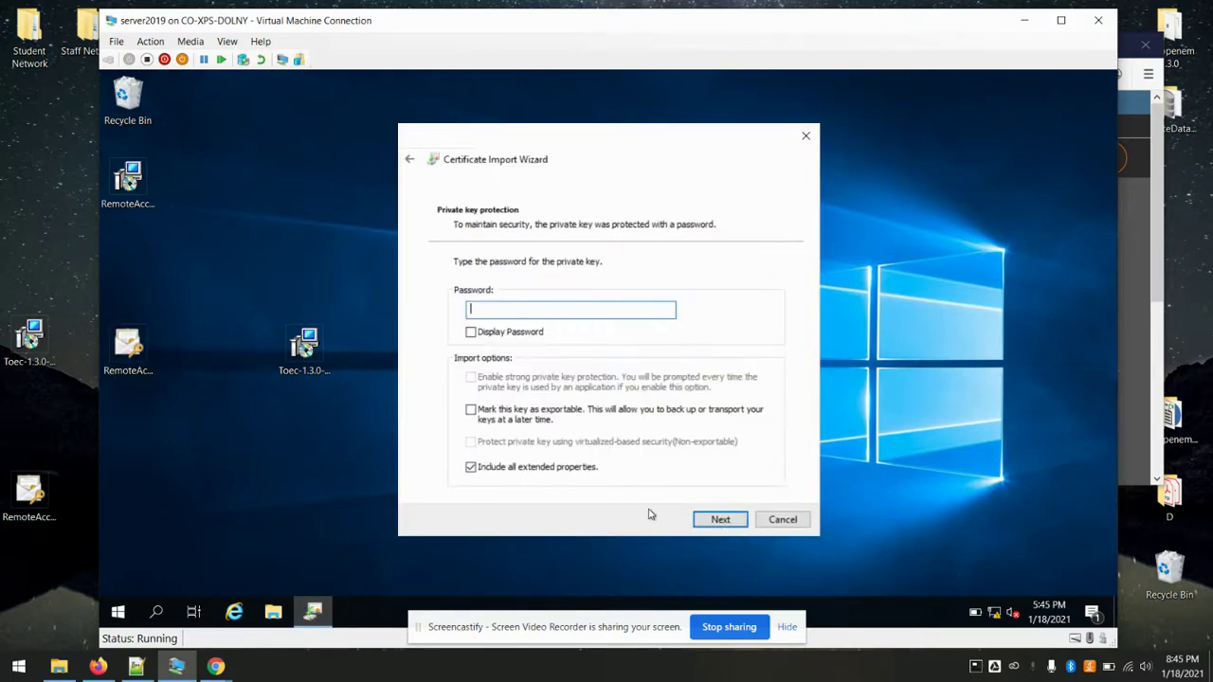
{"action": "left_click", "coordinate": [722, 521]}
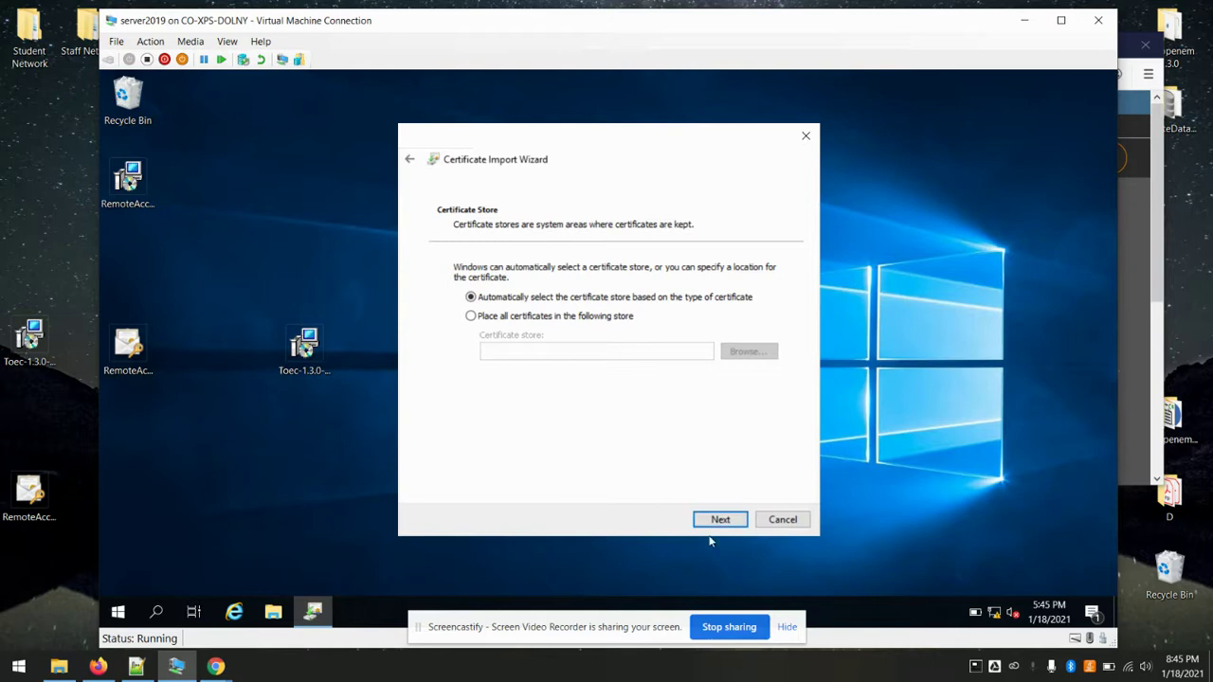
{"action": "left_click", "coordinate": [706, 521]}
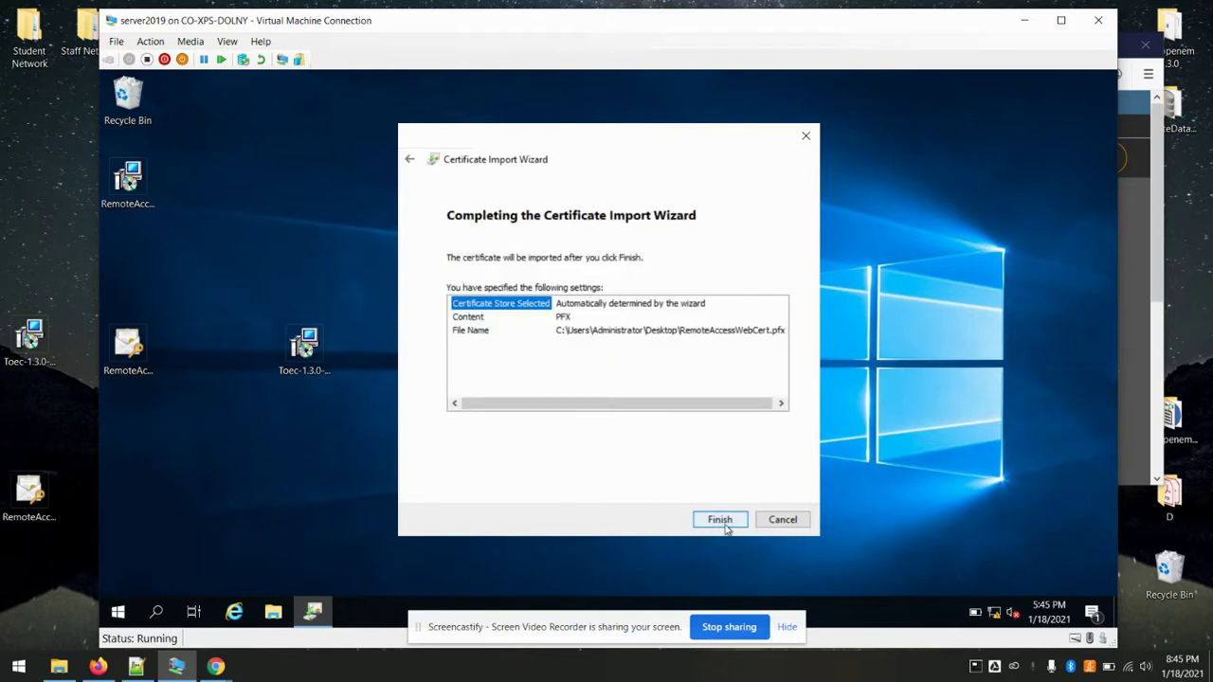
{"action": "left_click", "coordinate": [723, 524]}
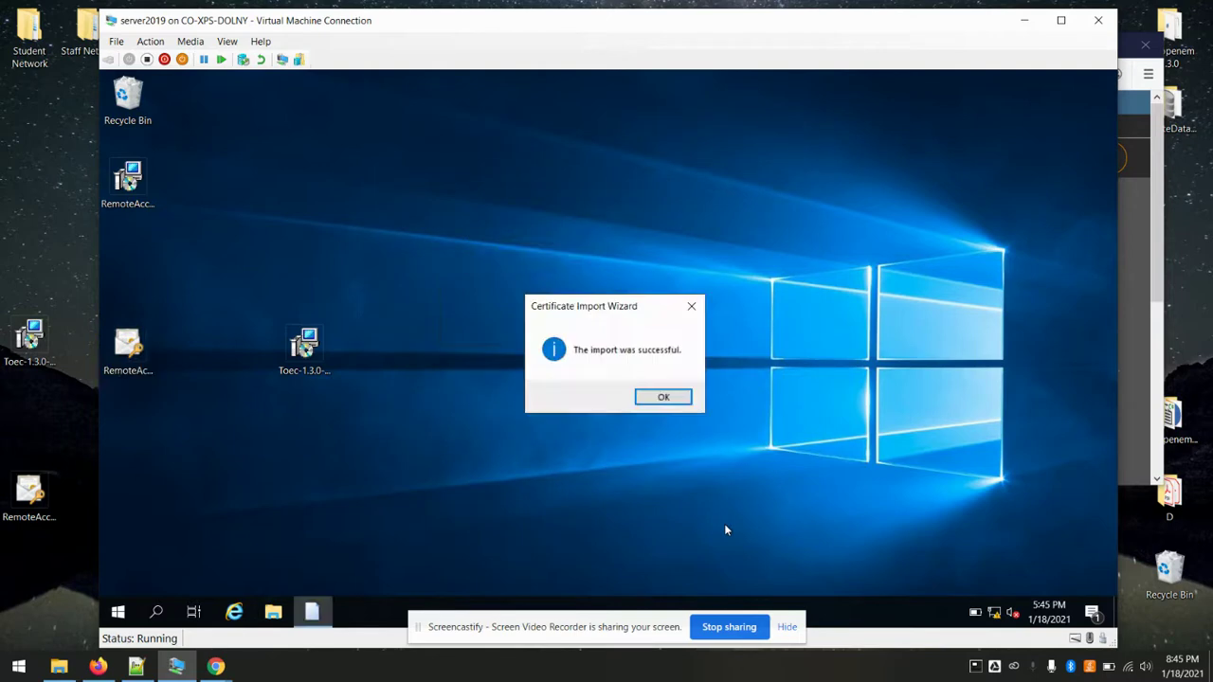
{"action": "left_click", "coordinate": [662, 398]}
{"action": "right_click", "coordinate": [752, 388]}
- Dismiss the stray context menus on the VM desktop
{"action": "left_click", "coordinate": [638, 373]}
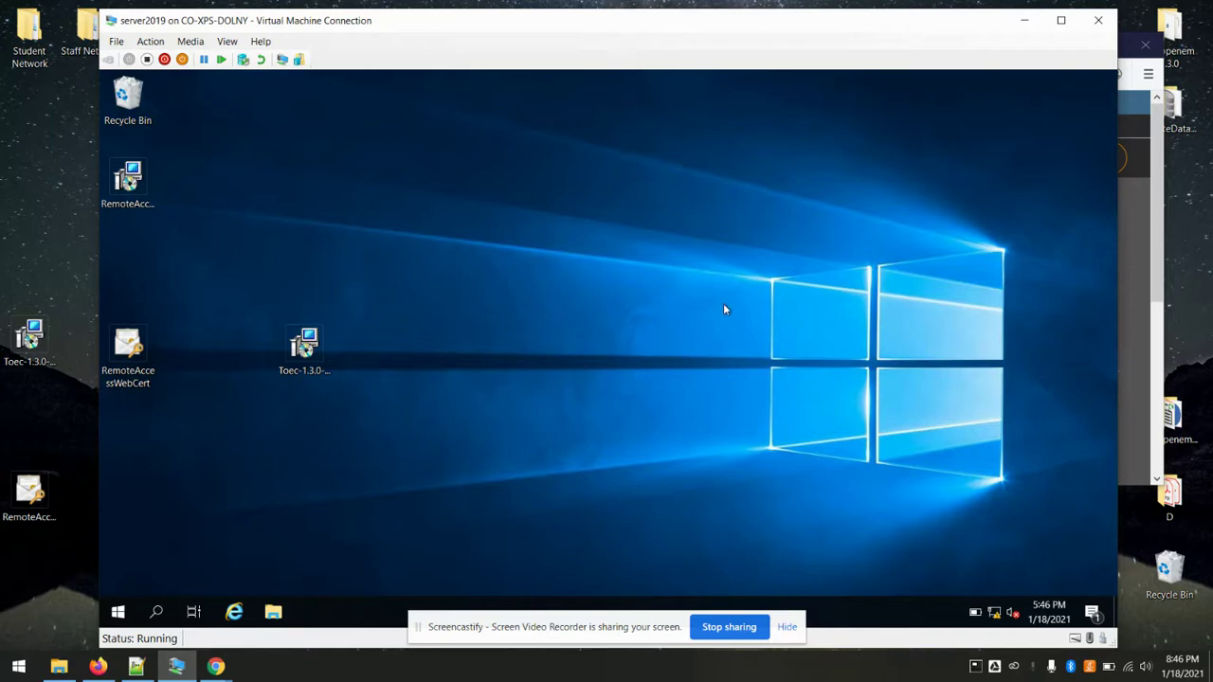
{"action": "right_click", "coordinate": [611, 280]}
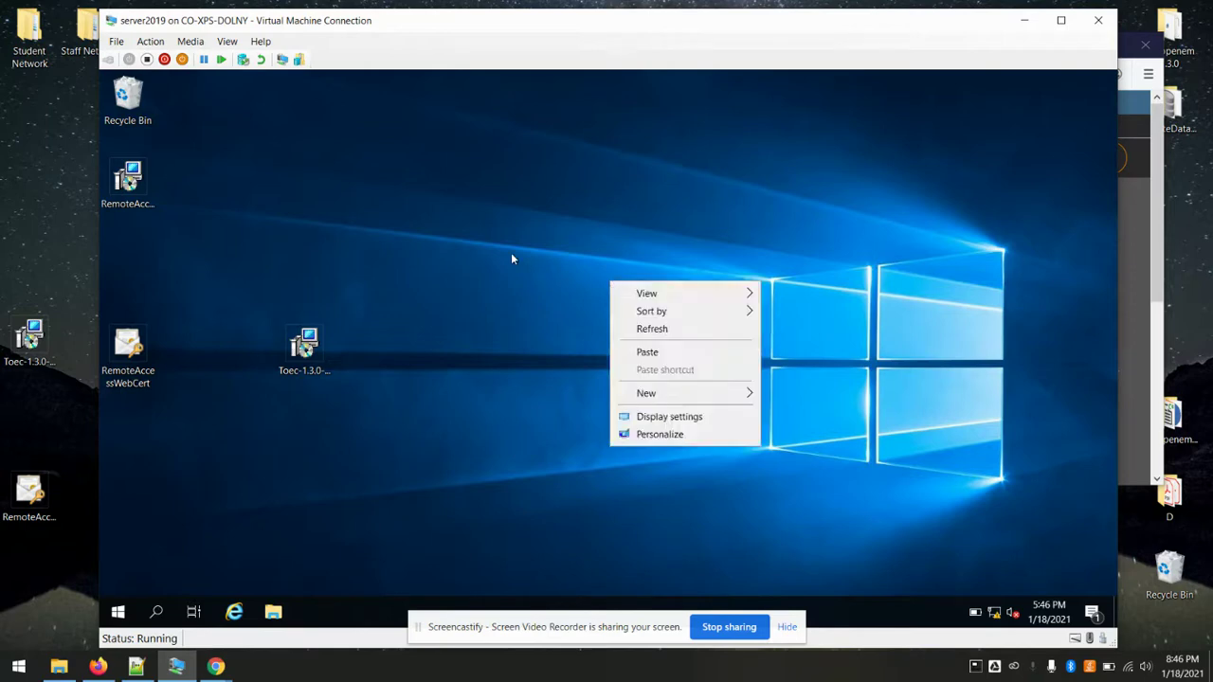
{"action": "left_click", "coordinate": [511, 256]}
{"action": "right_click", "coordinate": [631, 309]}
{"action": "left_click", "coordinate": [521, 281]}
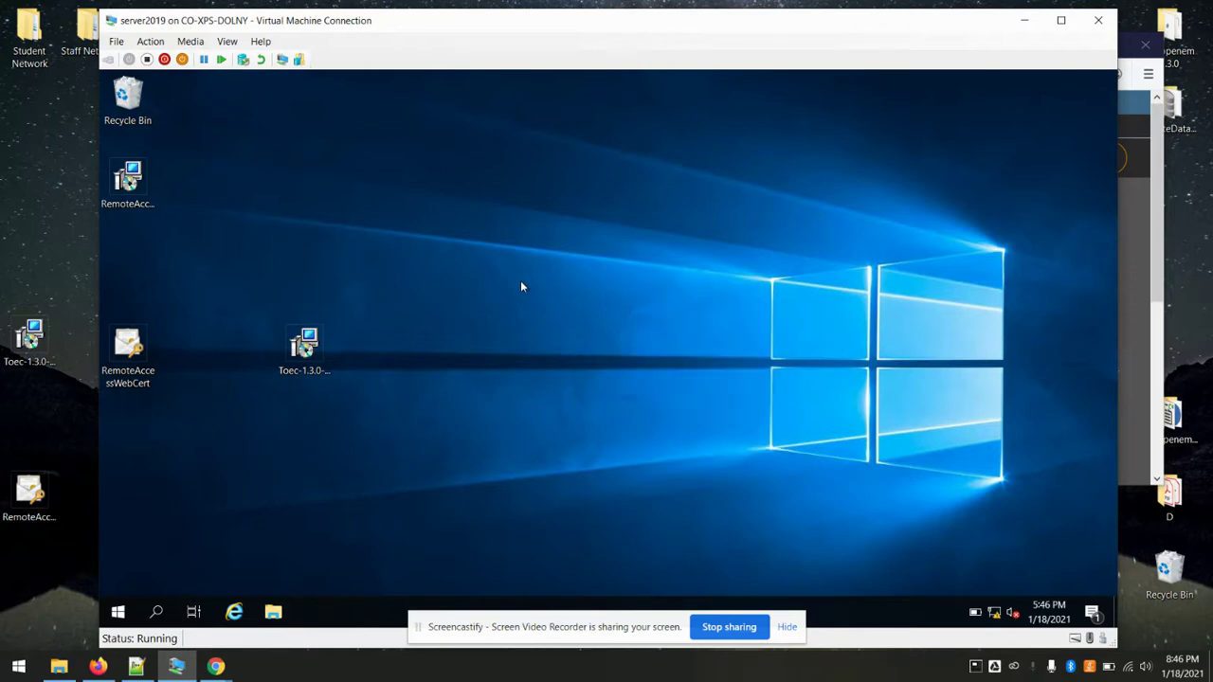
- Launch IIS Manager via inetmgr and open Bindings for the Remotely site under Sites
{"action": "key", "text": "super+r"}
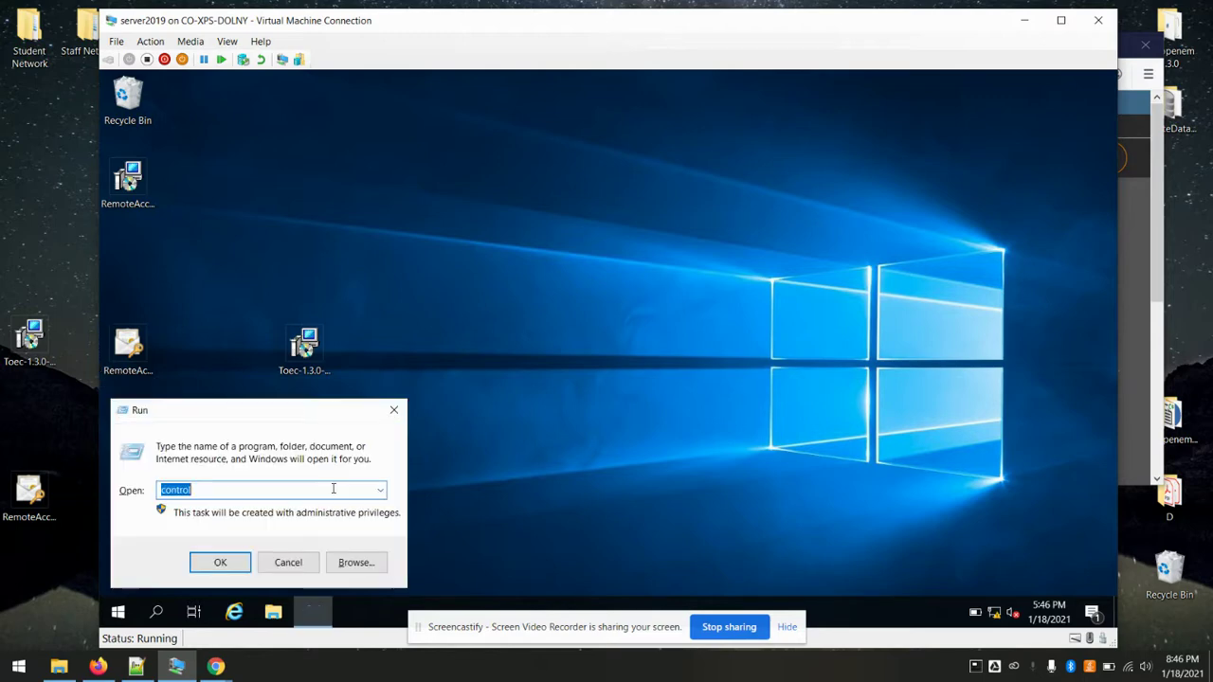
{"action": "type", "text": "inetmgr"}
{"action": "key", "text": "Return"}
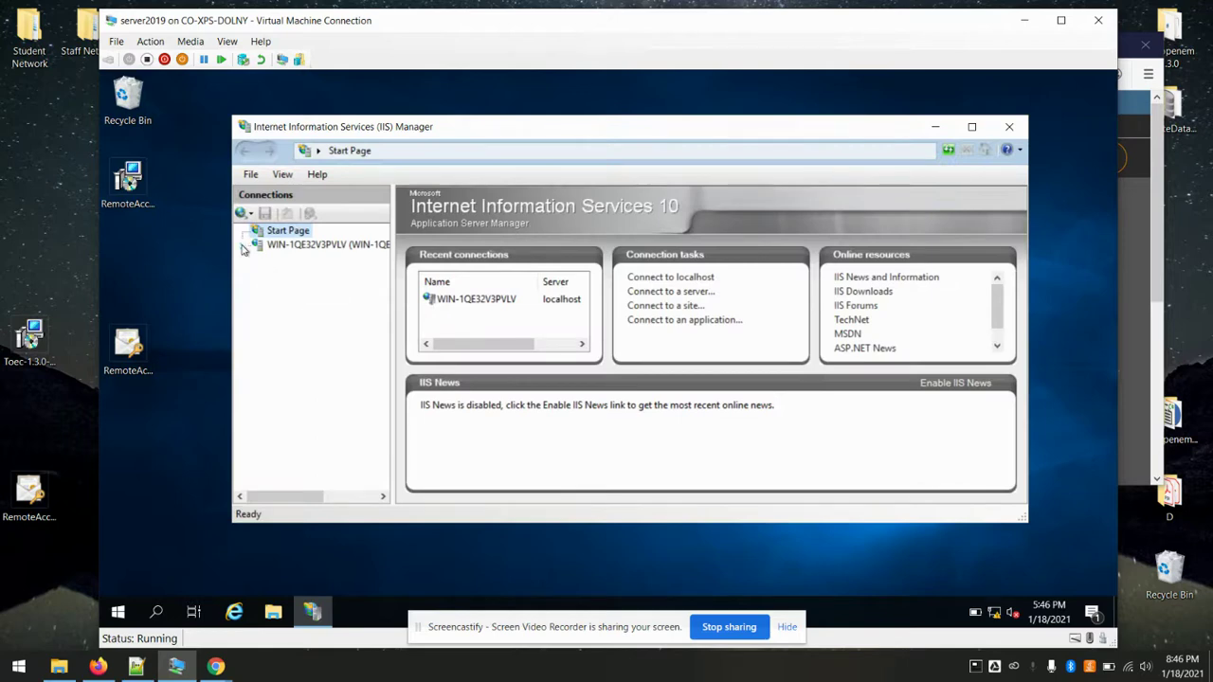
{"action": "left_click", "coordinate": [251, 248]}
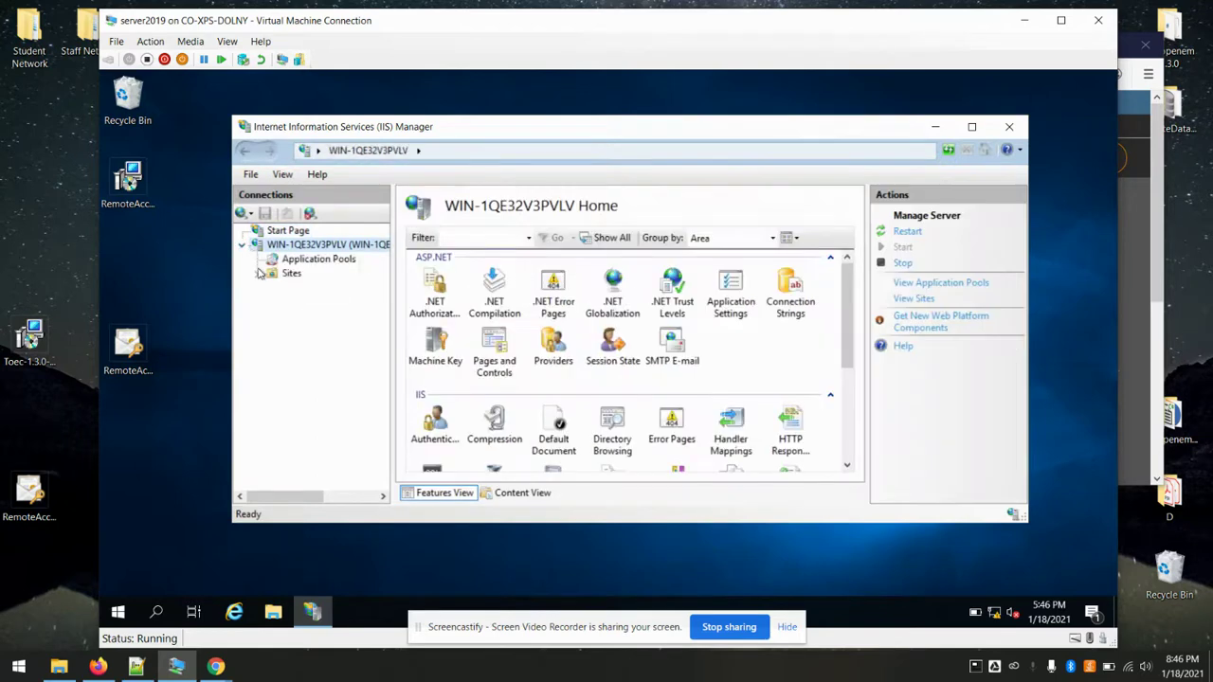
{"action": "left_click", "coordinate": [258, 274]}
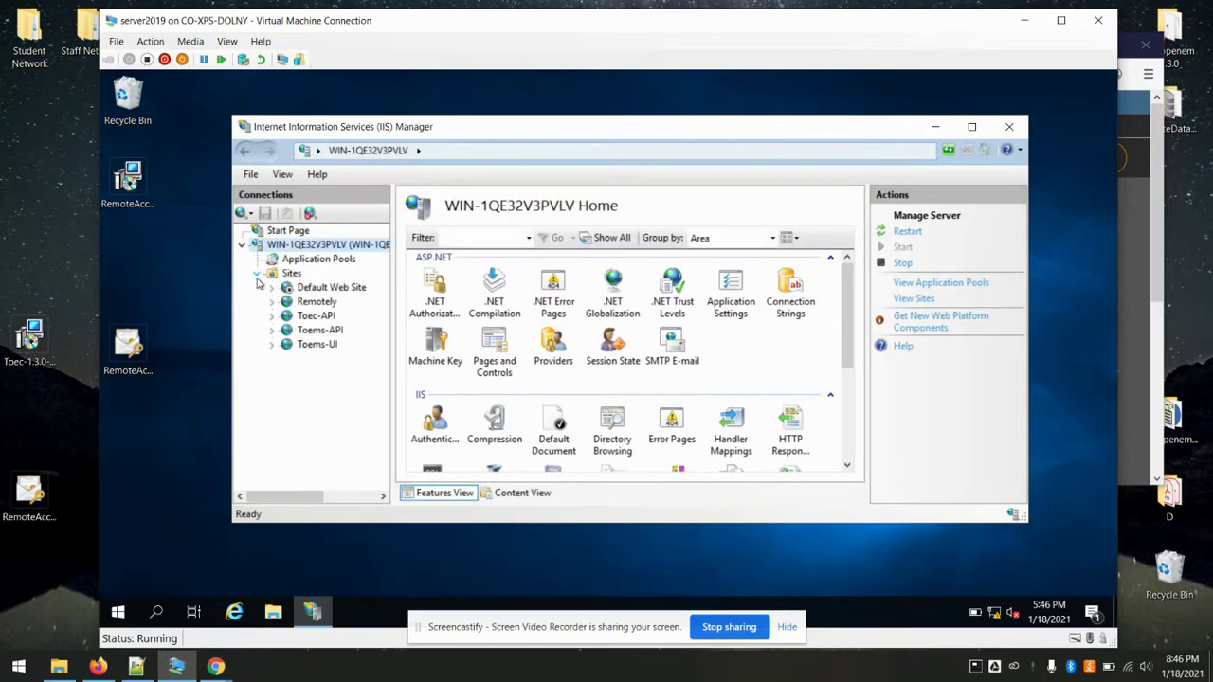
{"action": "left_click", "coordinate": [317, 303]}
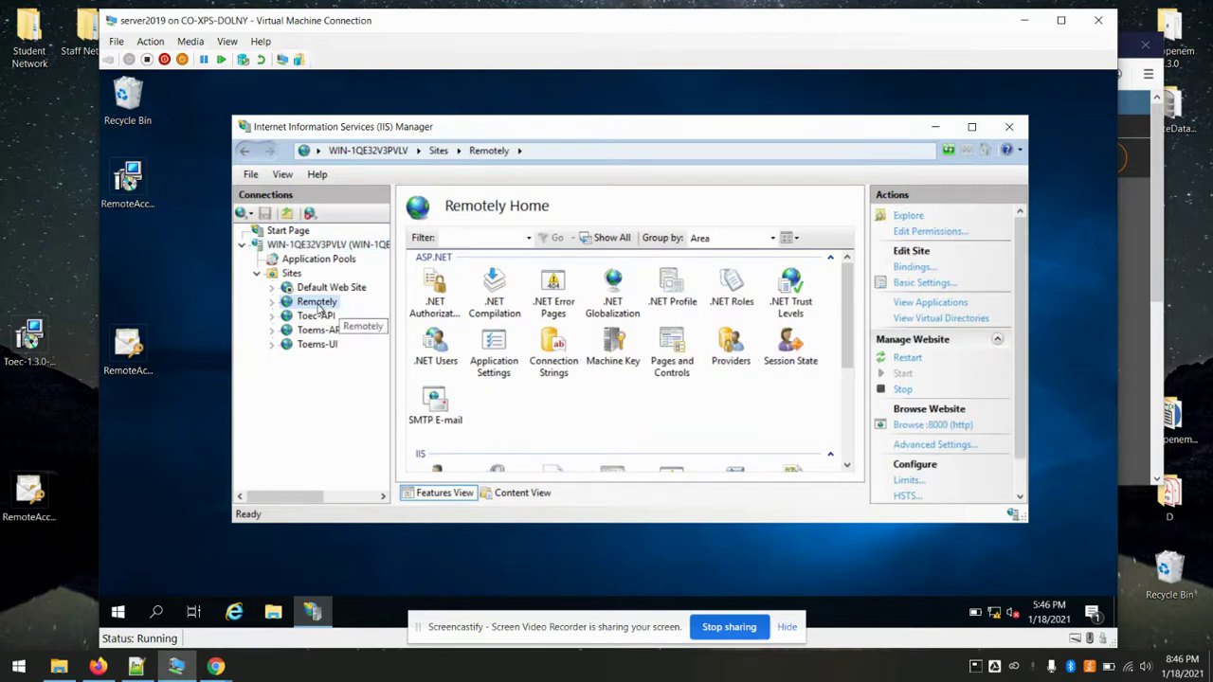
{"action": "left_click", "coordinate": [911, 269]}
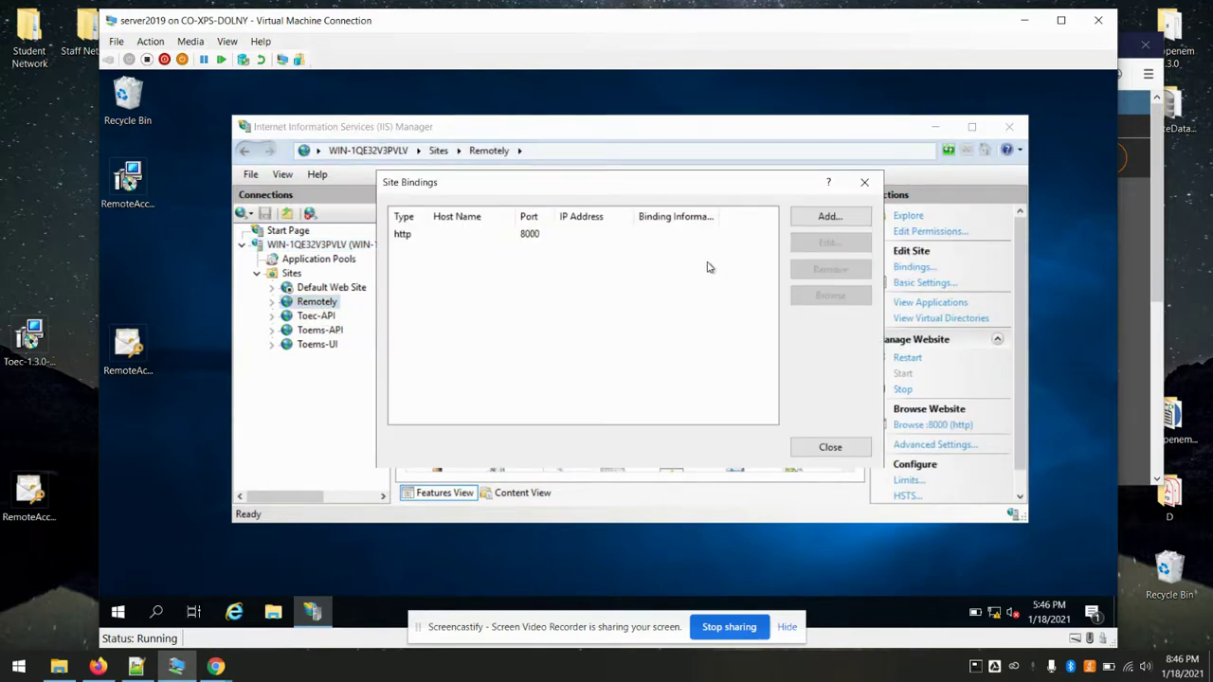
- Add an https binding on port 444 with certificate CN=192.168.56.100, then close IIS Manager
{"action": "left_click", "coordinate": [830, 216]}
{"action": "left_click", "coordinate": [499, 220]}
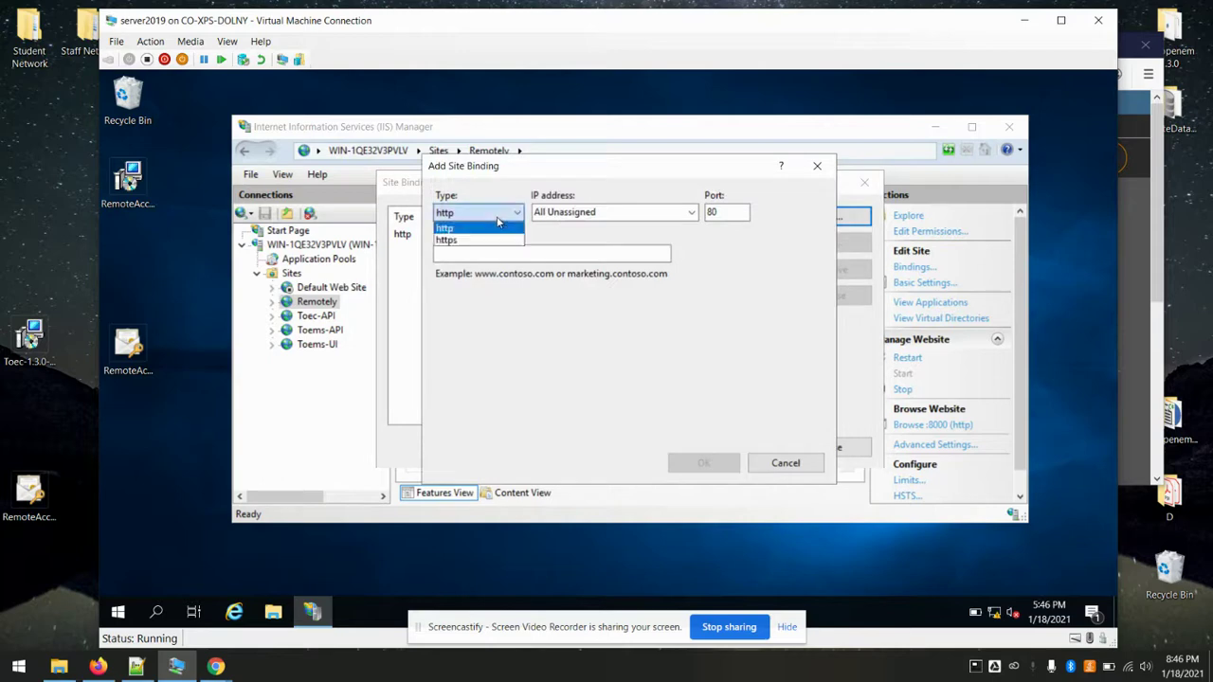
{"action": "left_click", "coordinate": [474, 240]}
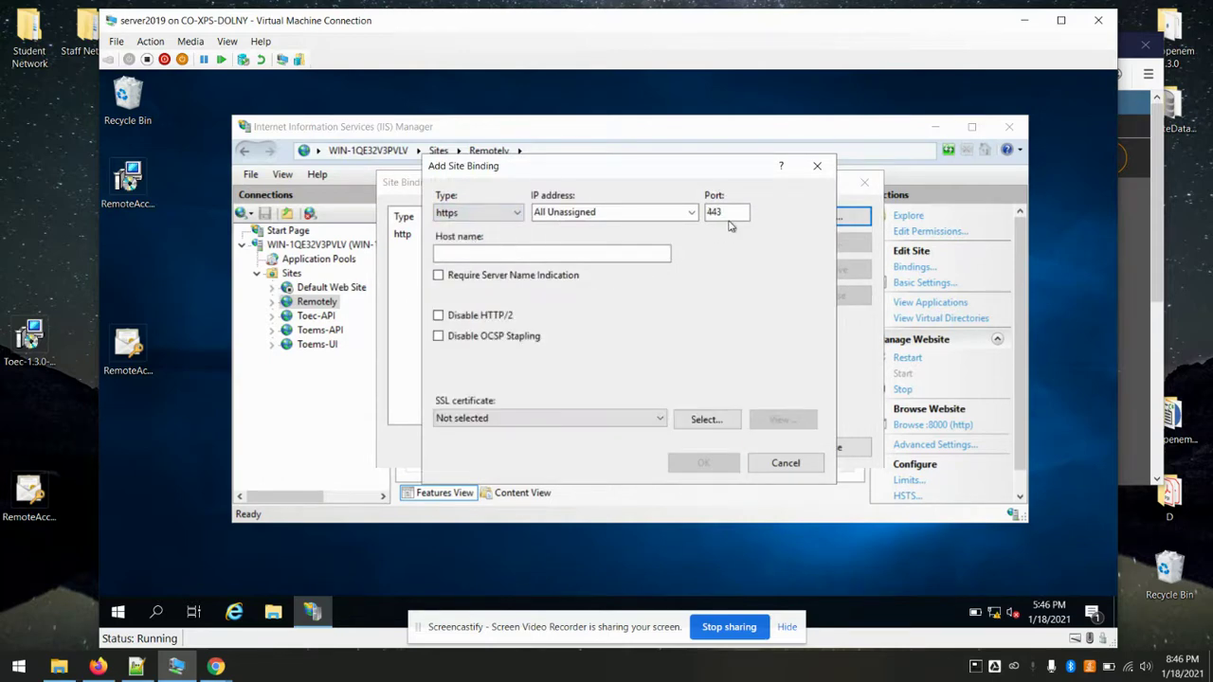
{"action": "left_click", "coordinate": [738, 215]}
{"action": "key", "text": "BackSpace"}
{"action": "left_click", "coordinate": [592, 420]}
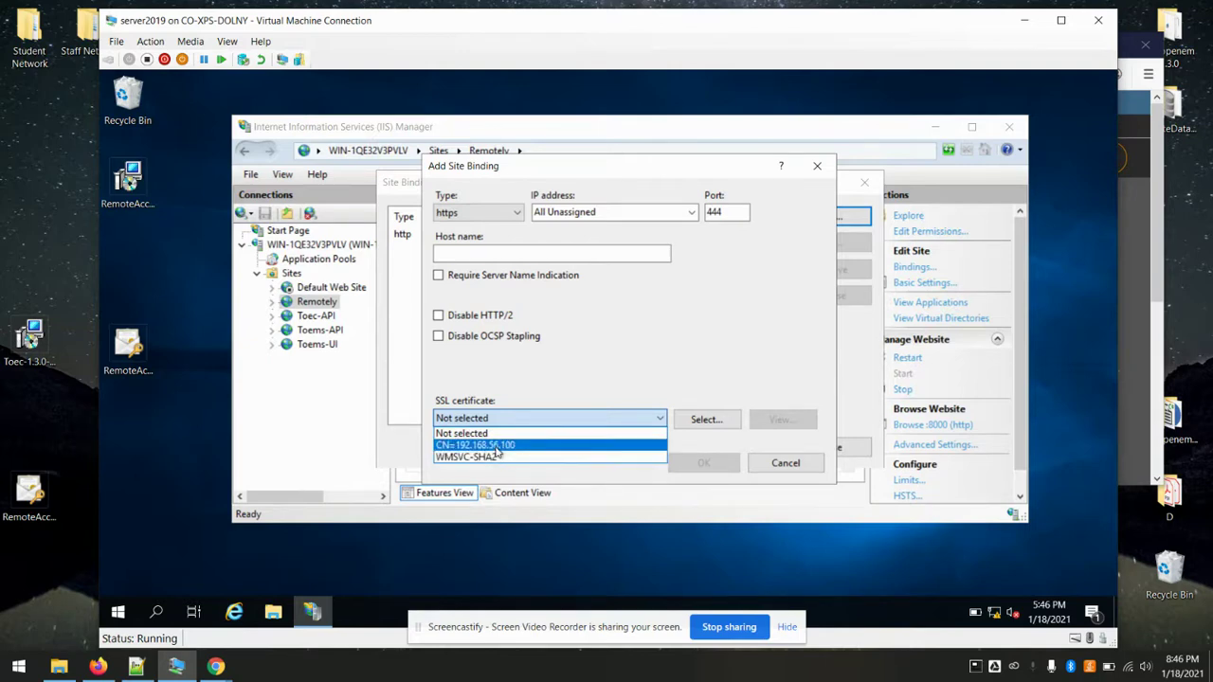
{"action": "left_click", "coordinate": [494, 445]}
{"action": "left_click", "coordinate": [701, 463]}
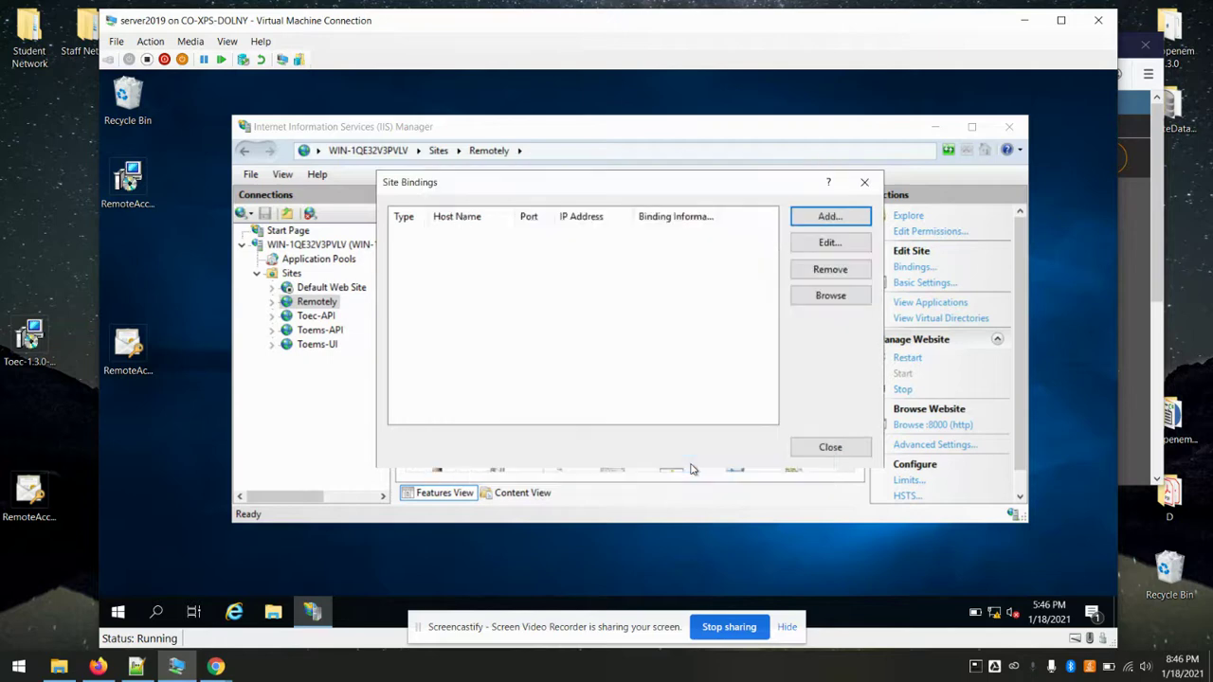
{"action": "left_click", "coordinate": [810, 451]}
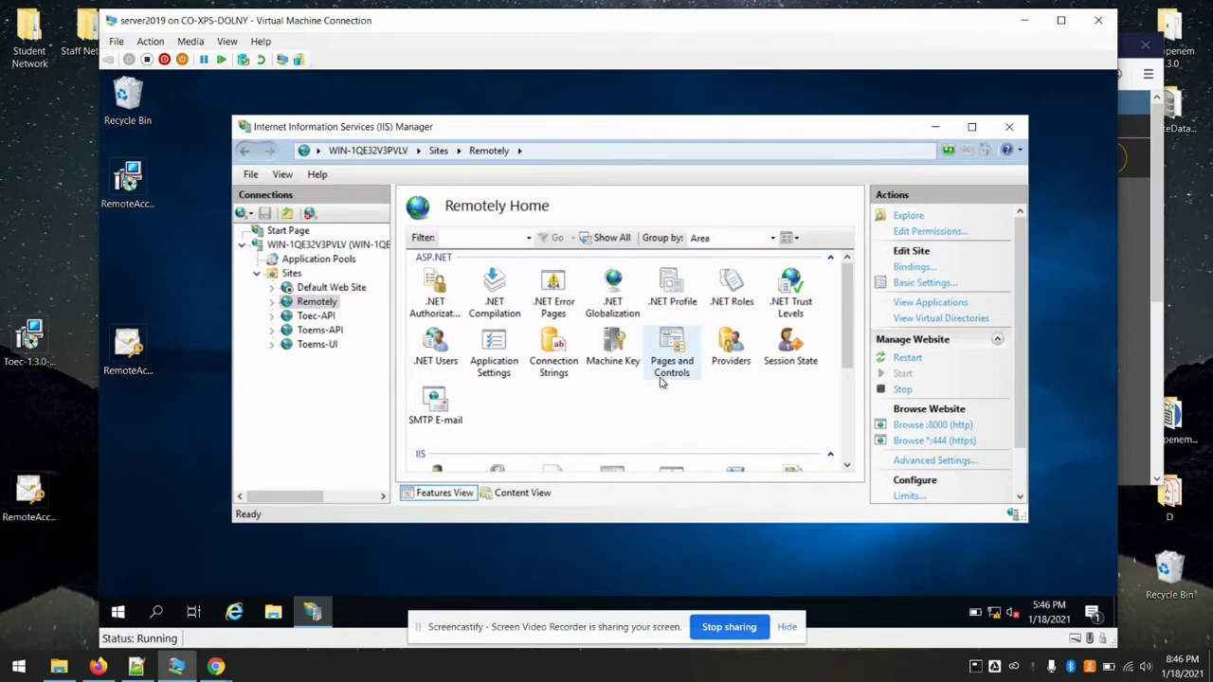
{"action": "left_click", "coordinate": [1007, 127]}
- Maximize Firefox, open WIN-1QE32V3PVLV's General page, then bring the server2019 VM forward
{"action": "left_click", "coordinate": [1024, 20]}
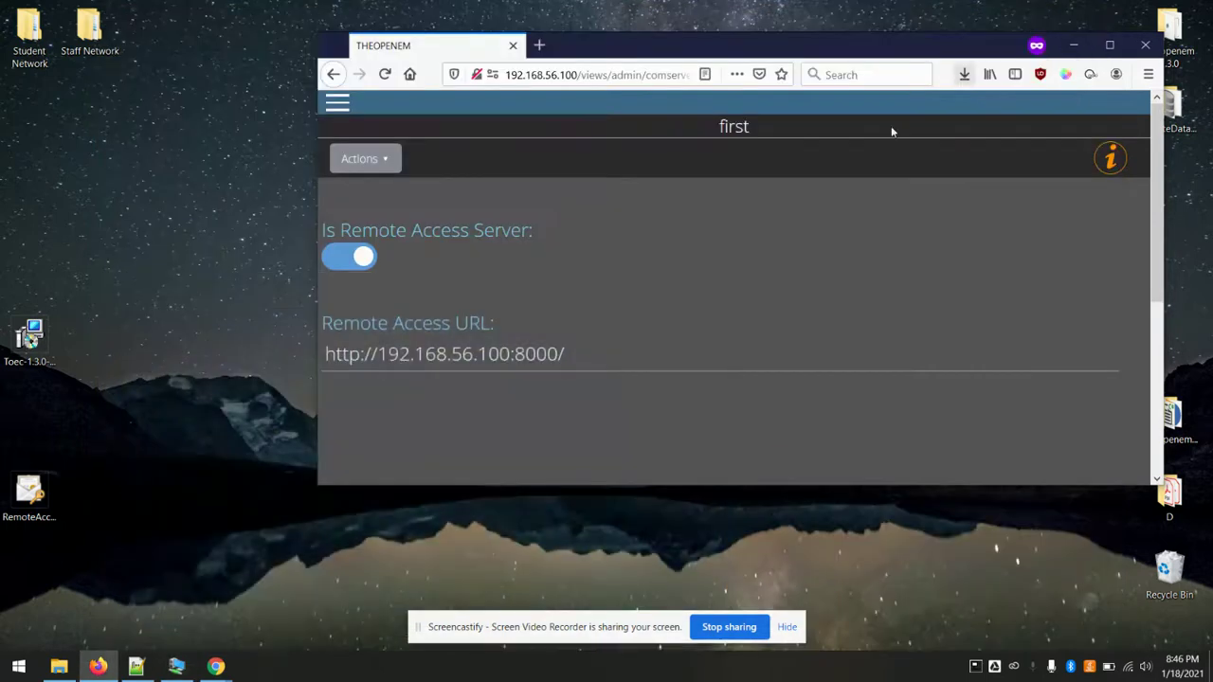
{"action": "left_click", "coordinate": [1110, 48]}
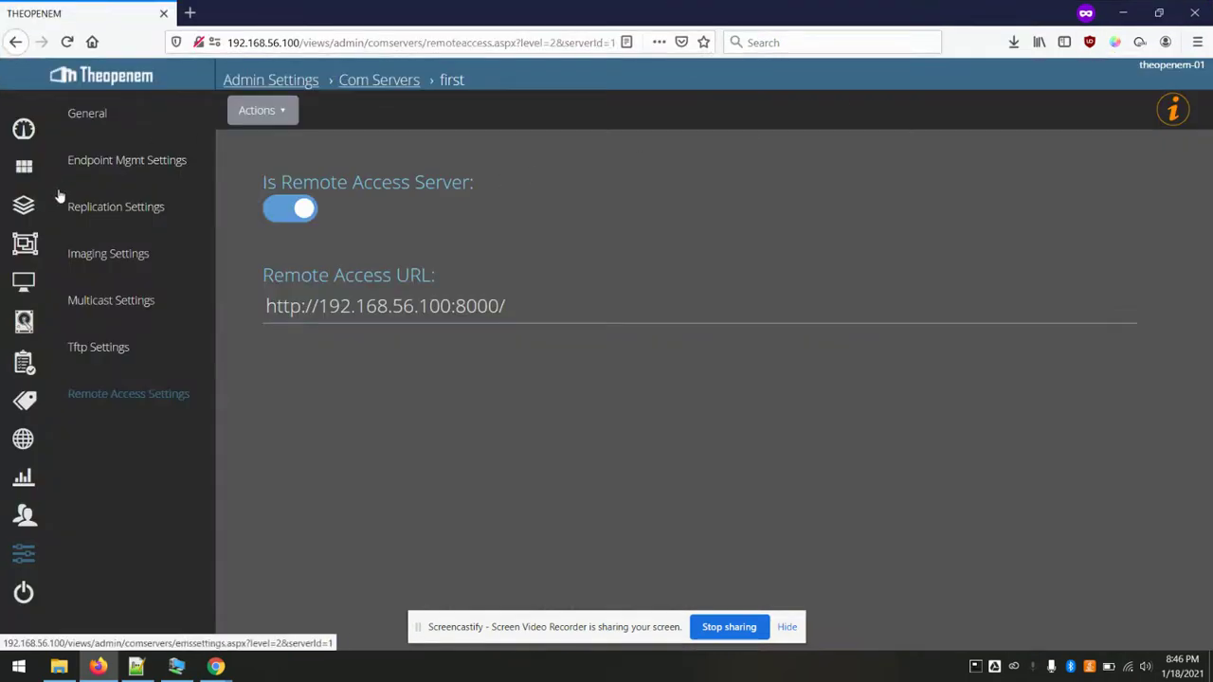
{"action": "left_click", "coordinate": [24, 284]}
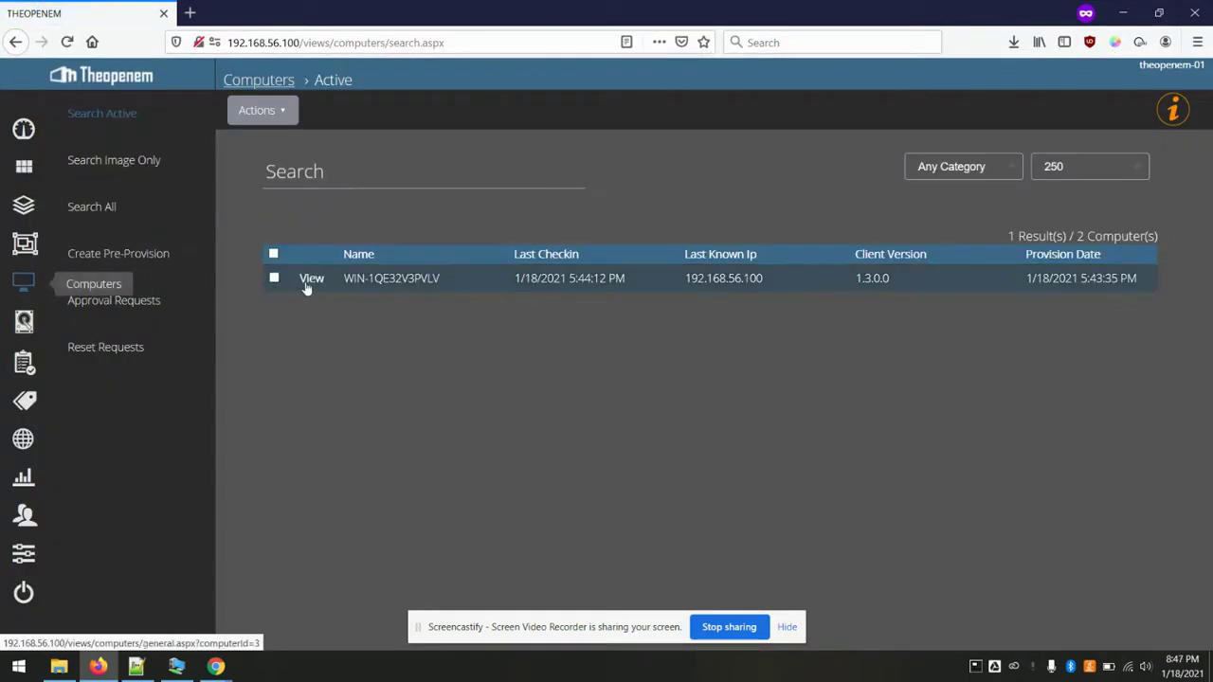
{"action": "left_click", "coordinate": [309, 279]}
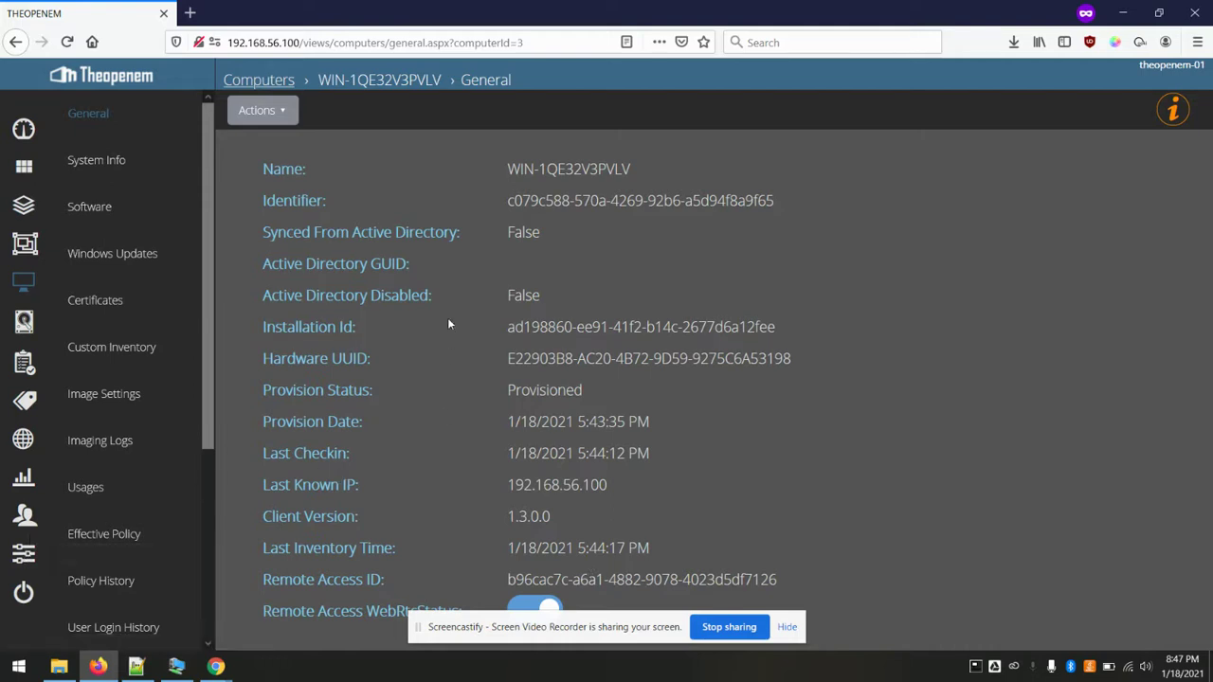
{"action": "left_click", "coordinate": [177, 666]}
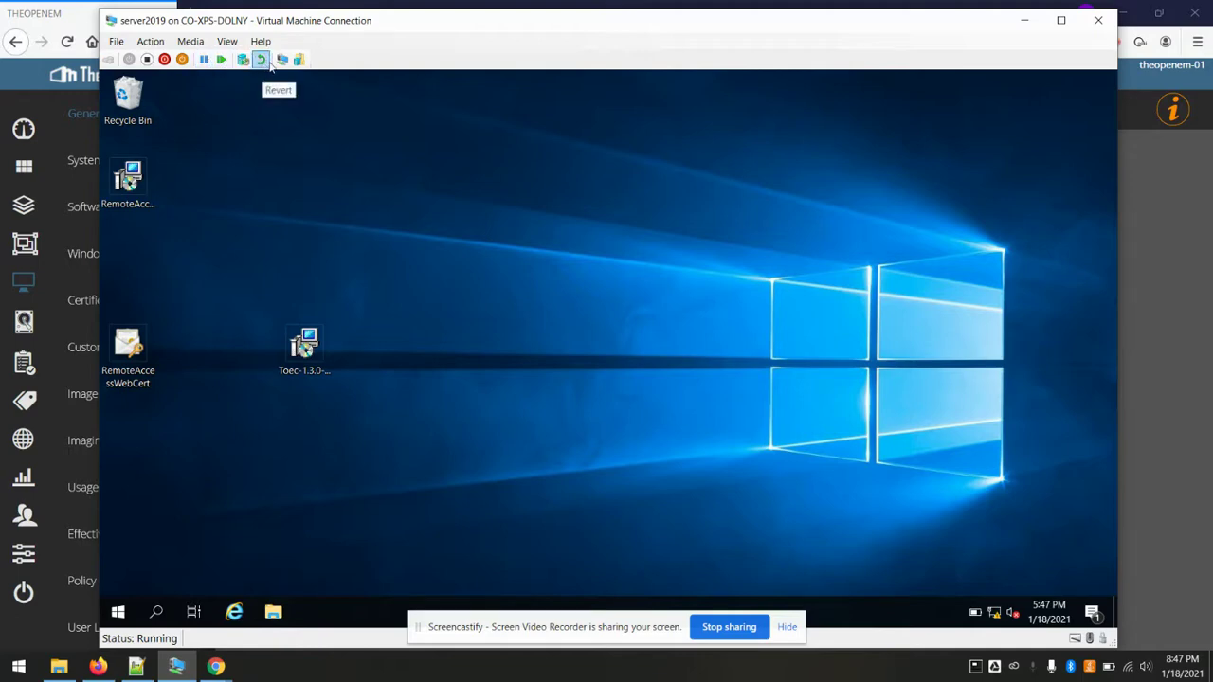
- Switch server2019 to a basic session, sign in as Administrator via Ctrl+Alt+Delete, then minimize it
{"action": "left_click", "coordinate": [280, 59]}
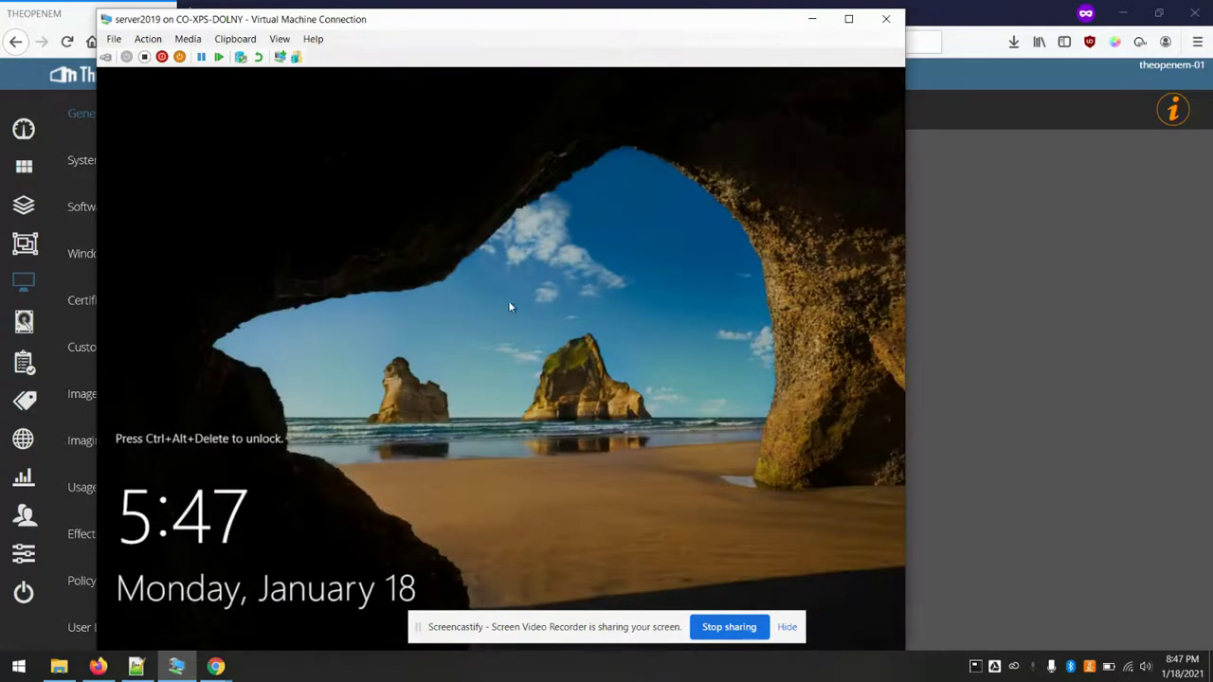
{"action": "left_click", "coordinate": [148, 39]}
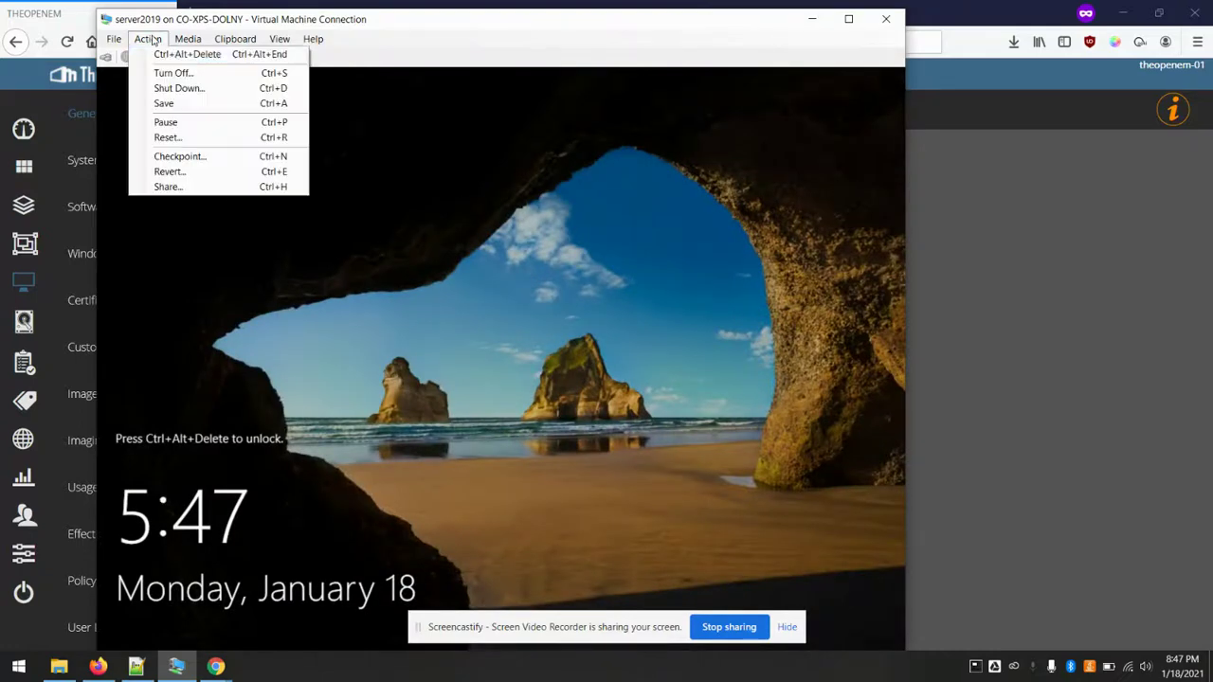
{"action": "left_click", "coordinate": [163, 54]}
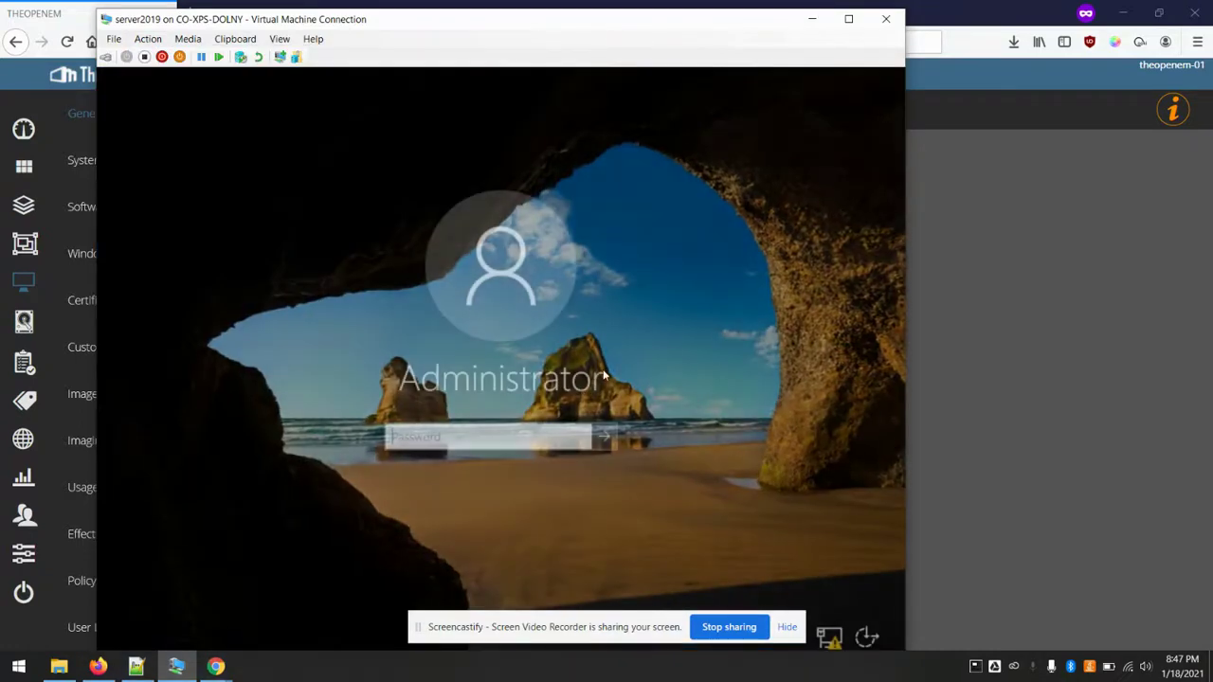
{"action": "type", "text": "************"}
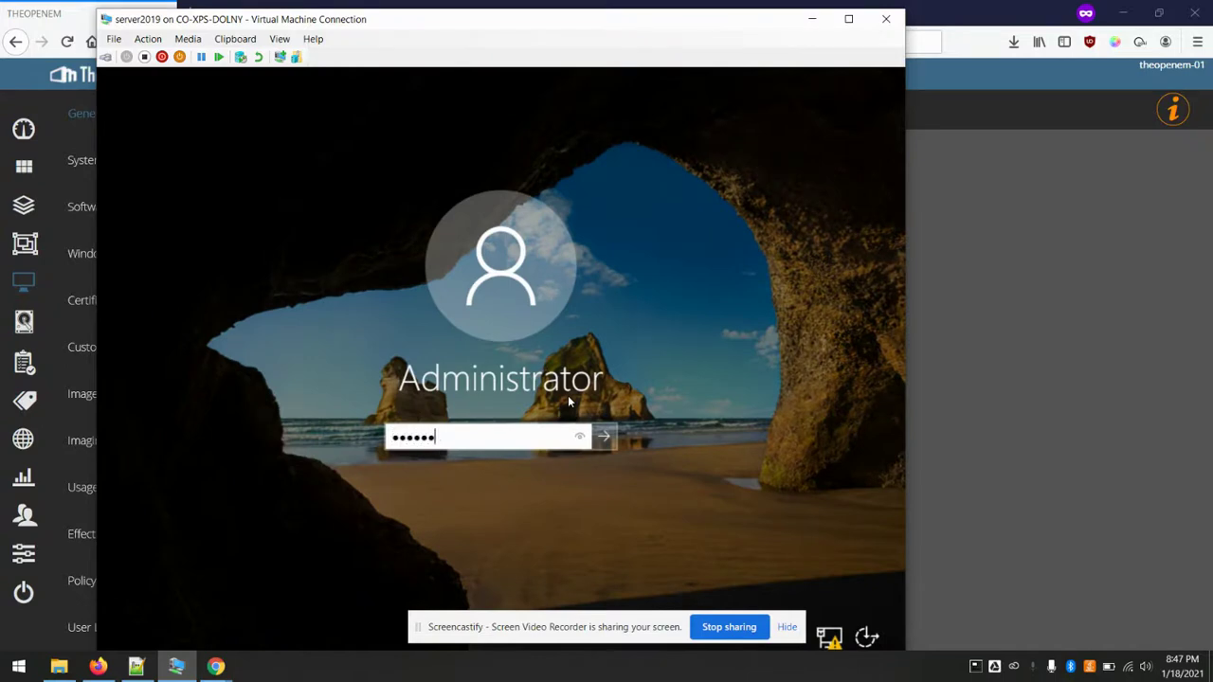
{"action": "key", "text": "Return"}
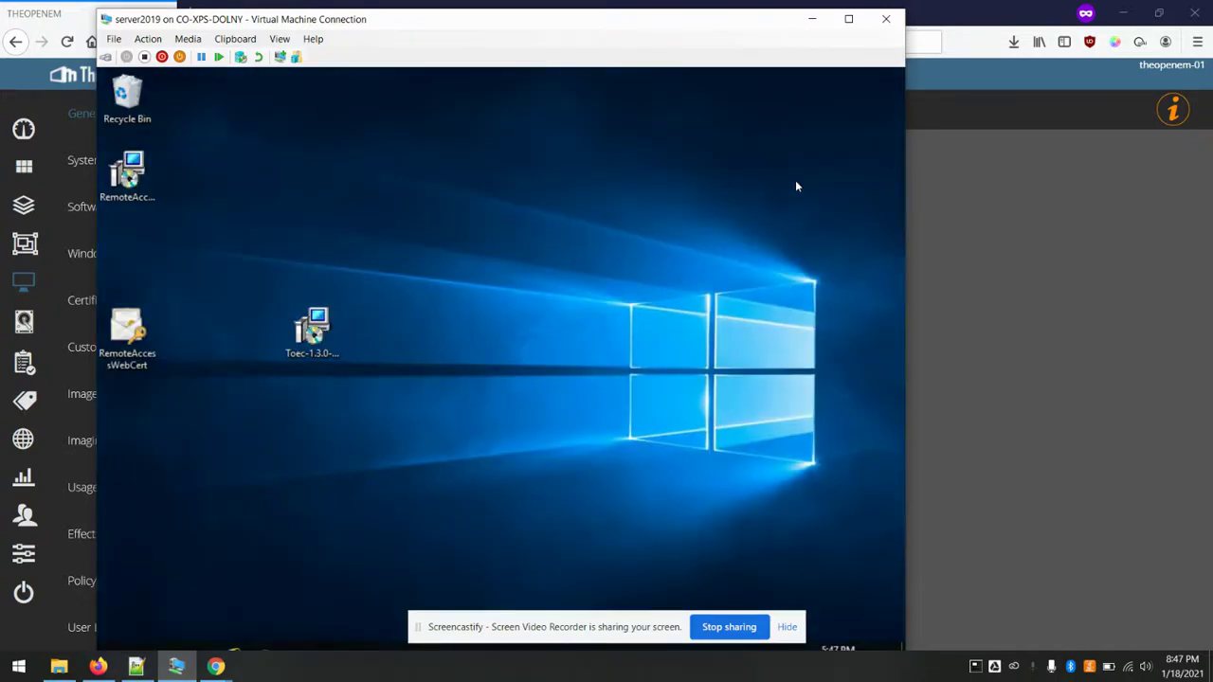
{"action": "left_click", "coordinate": [813, 20]}
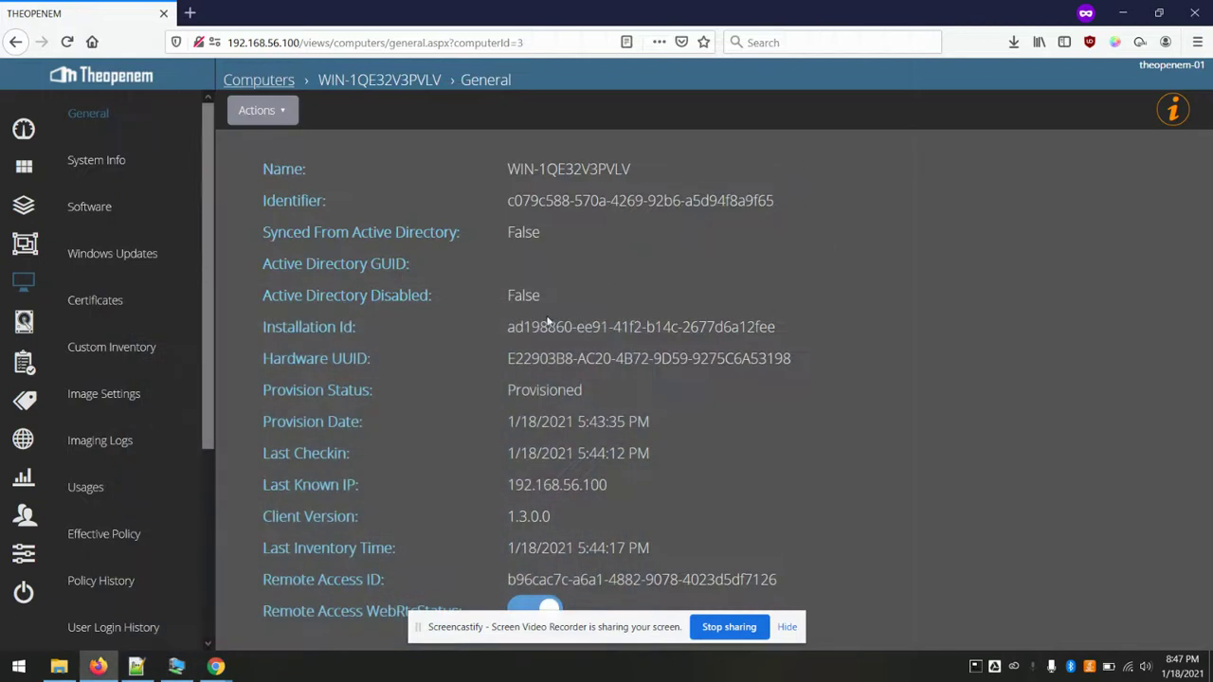
- Start a remote control session for WIN-1QE32V3PVLV from the computer's Actions menu
{"action": "left_click", "coordinate": [262, 110]}
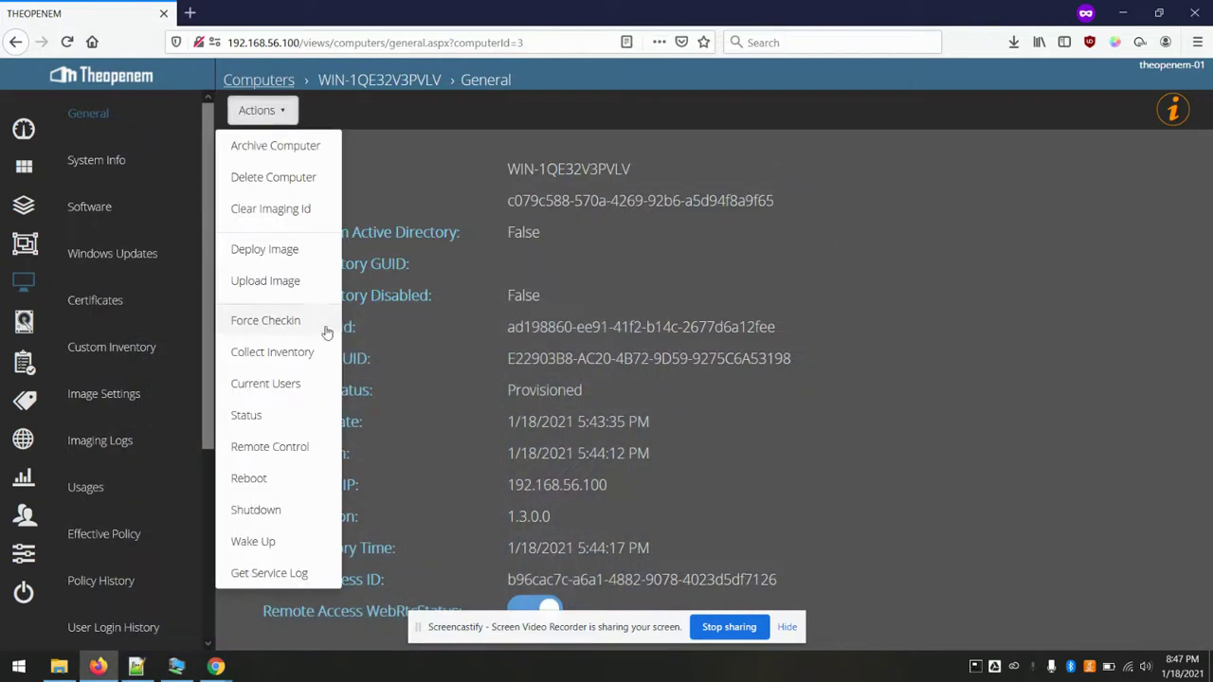
{"action": "left_click", "coordinate": [286, 445]}
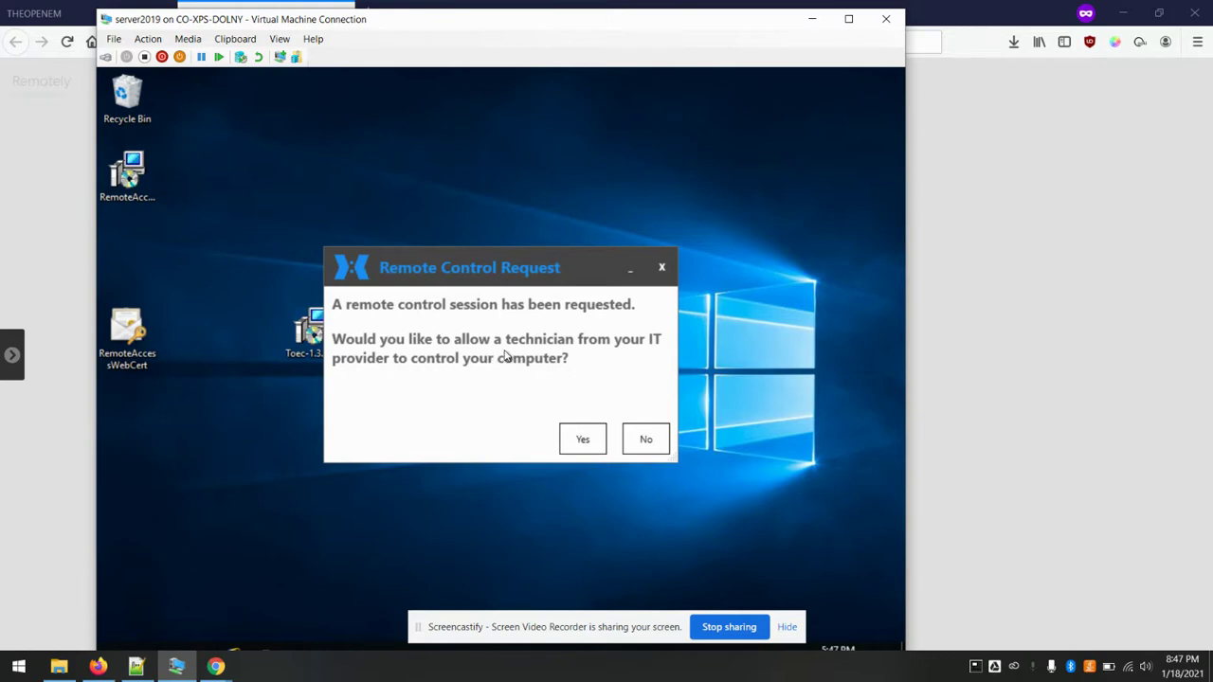
- Accept the Remote Control Request on the VM and minimize the VM window
{"action": "left_click", "coordinate": [577, 438]}
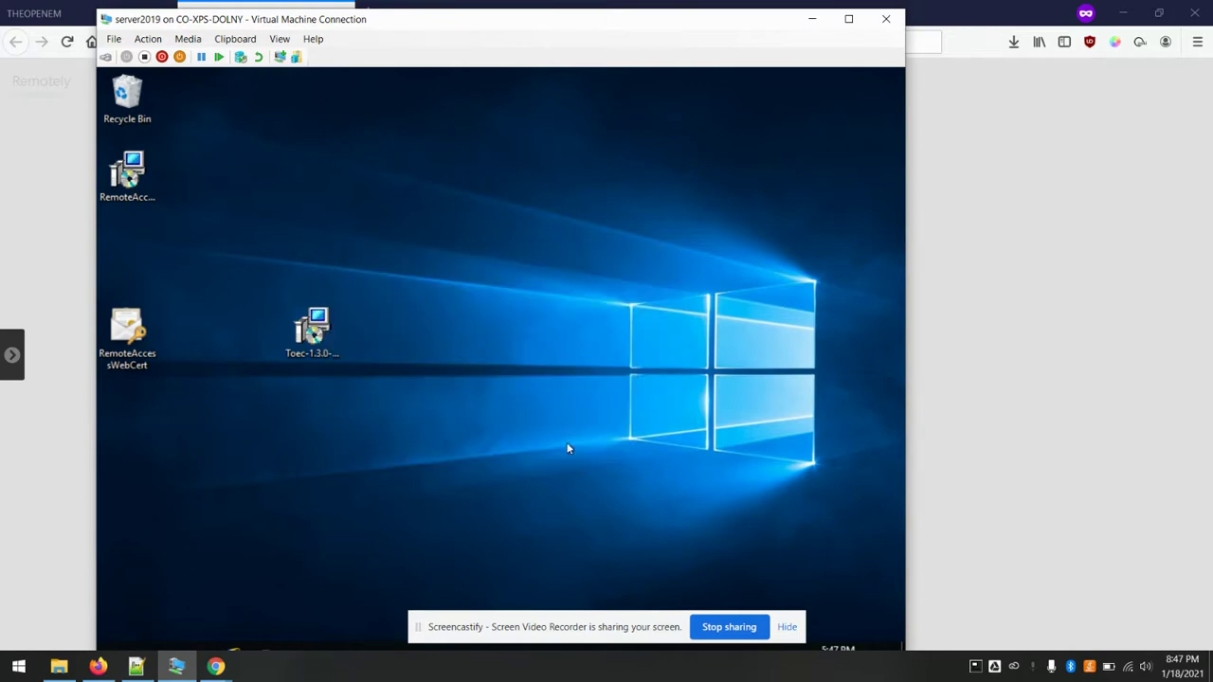
{"action": "left_click", "coordinate": [812, 19]}
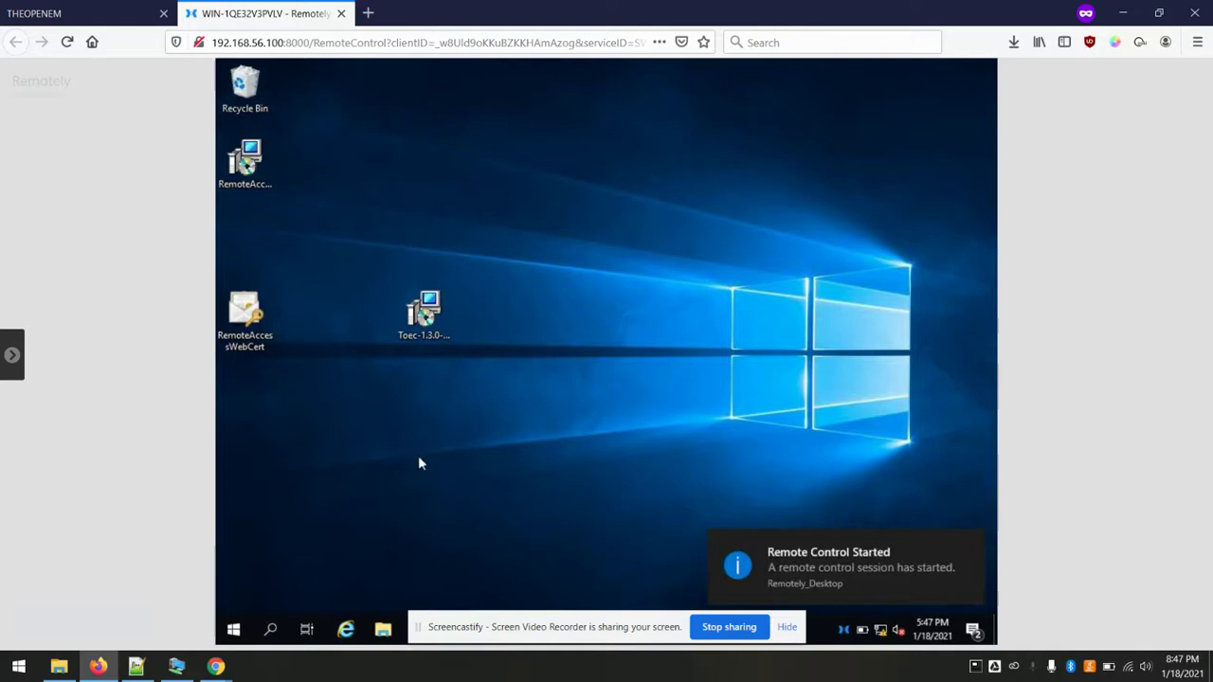
- Test control of the remote desktop by opening and closing its Start button power-user menu
{"action": "right_click", "coordinate": [234, 629]}
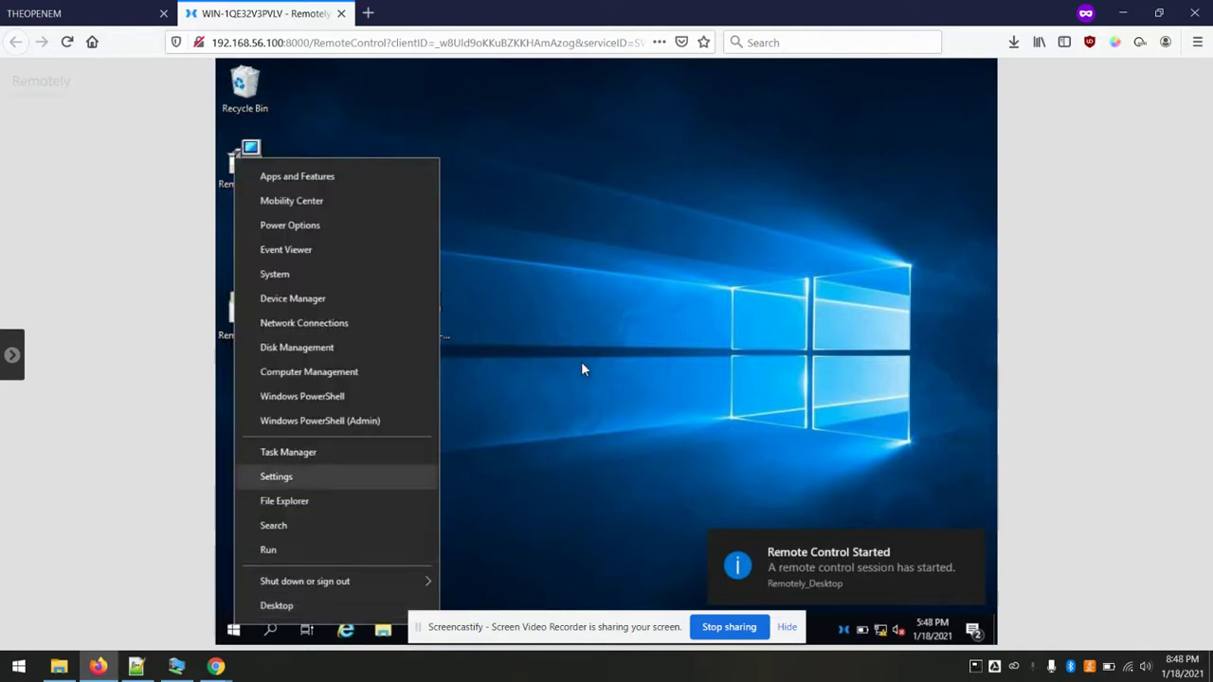
{"action": "left_click", "coordinate": [595, 355]}
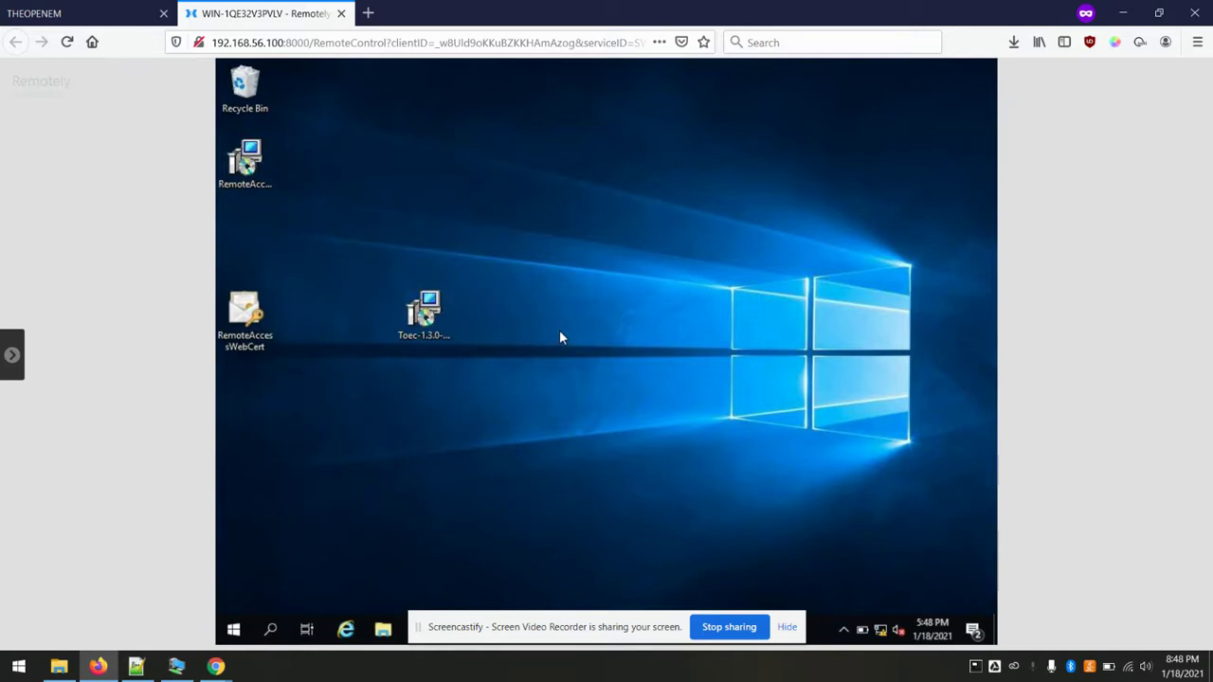
{"action": "left_click", "coordinate": [142, 14]}
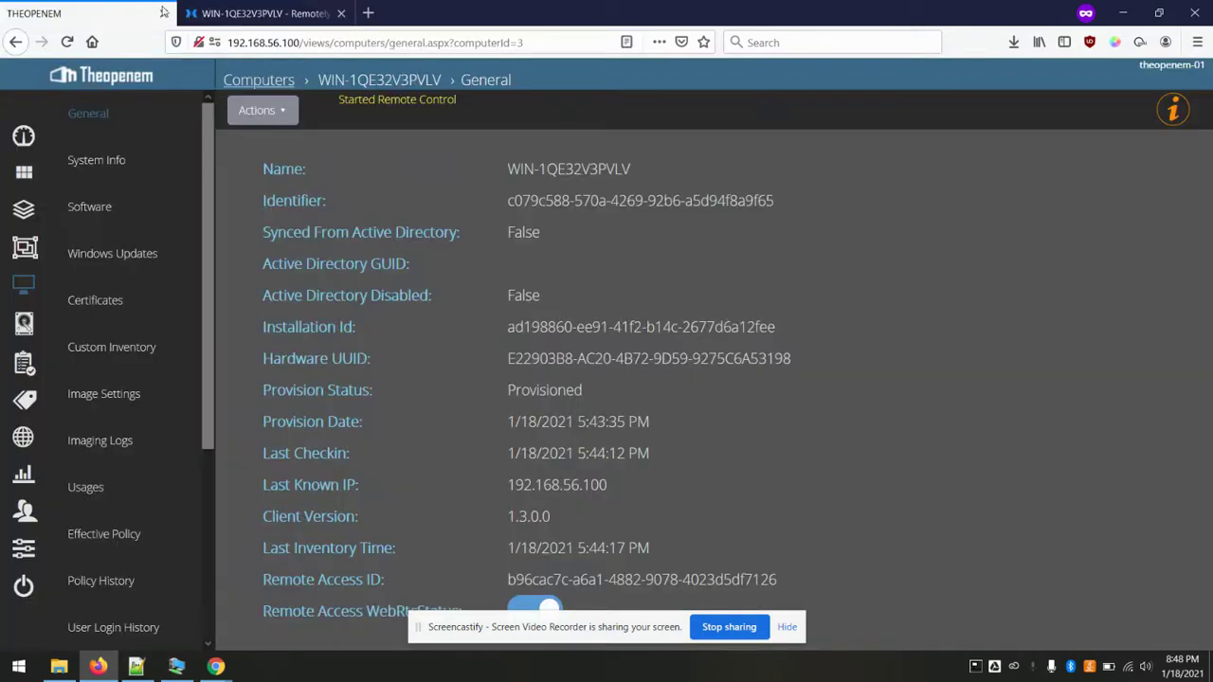
{"action": "left_click", "coordinate": [240, 12]}
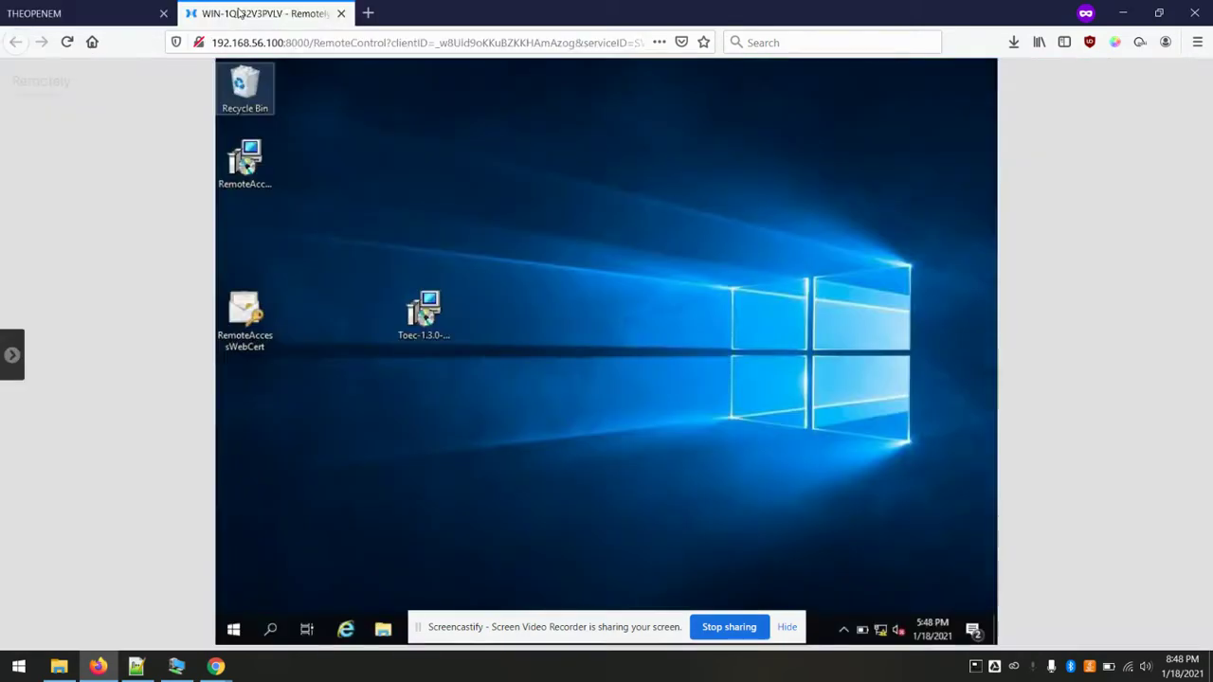
{"action": "left_click", "coordinate": [455, 209]}
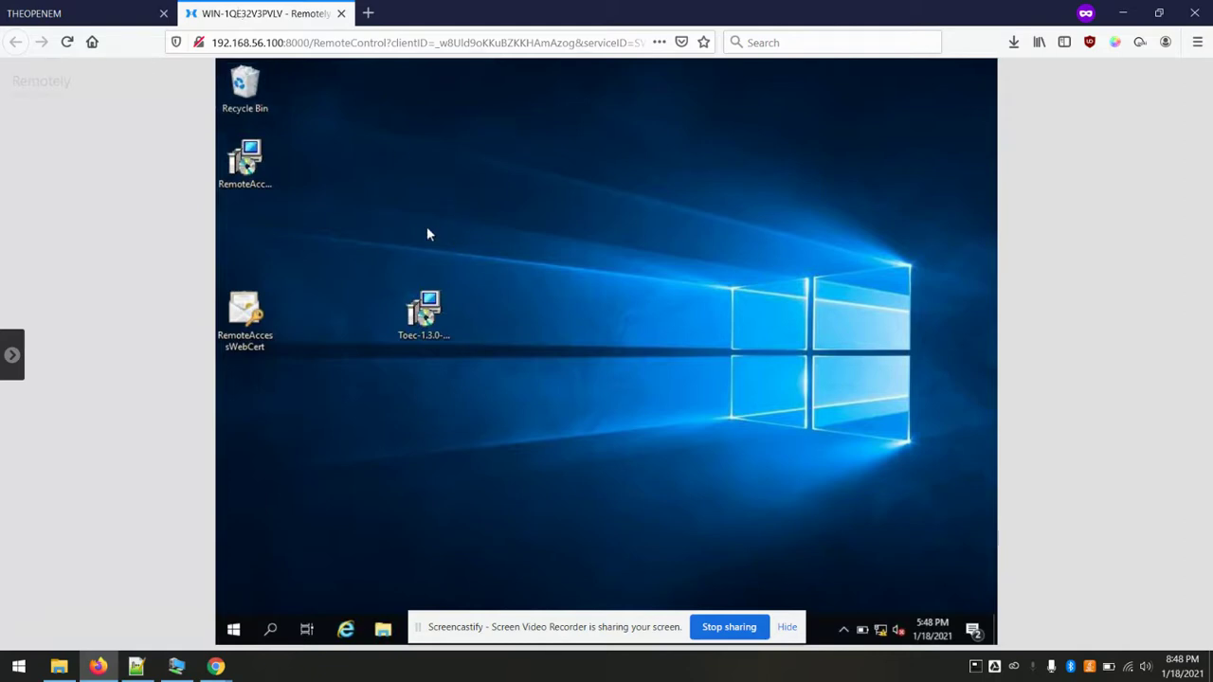
{"action": "right_click", "coordinate": [233, 629]}
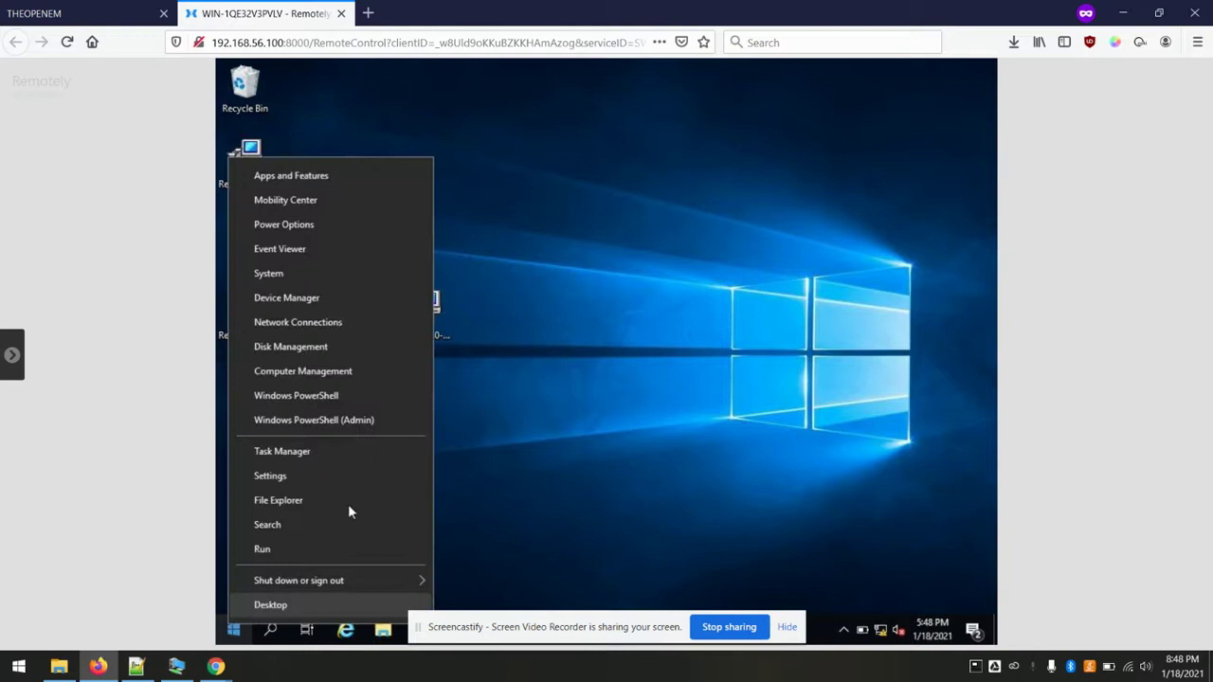
{"action": "left_click", "coordinate": [622, 327]}
- Open and scroll the Remotely actions sidebar, then return to the Theopenem computer page
{"action": "left_click", "coordinate": [12, 355]}
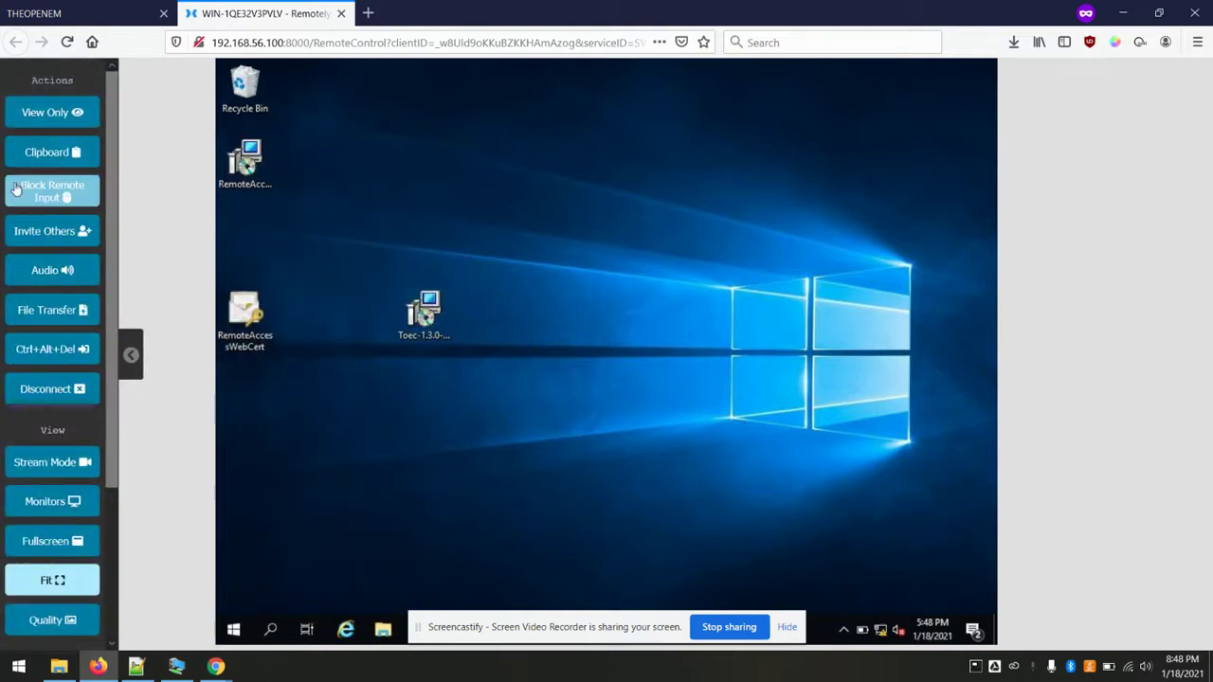
{"action": "scroll", "coordinate": [56, 105], "scroll_direction": "down", "scroll_amount": 3}
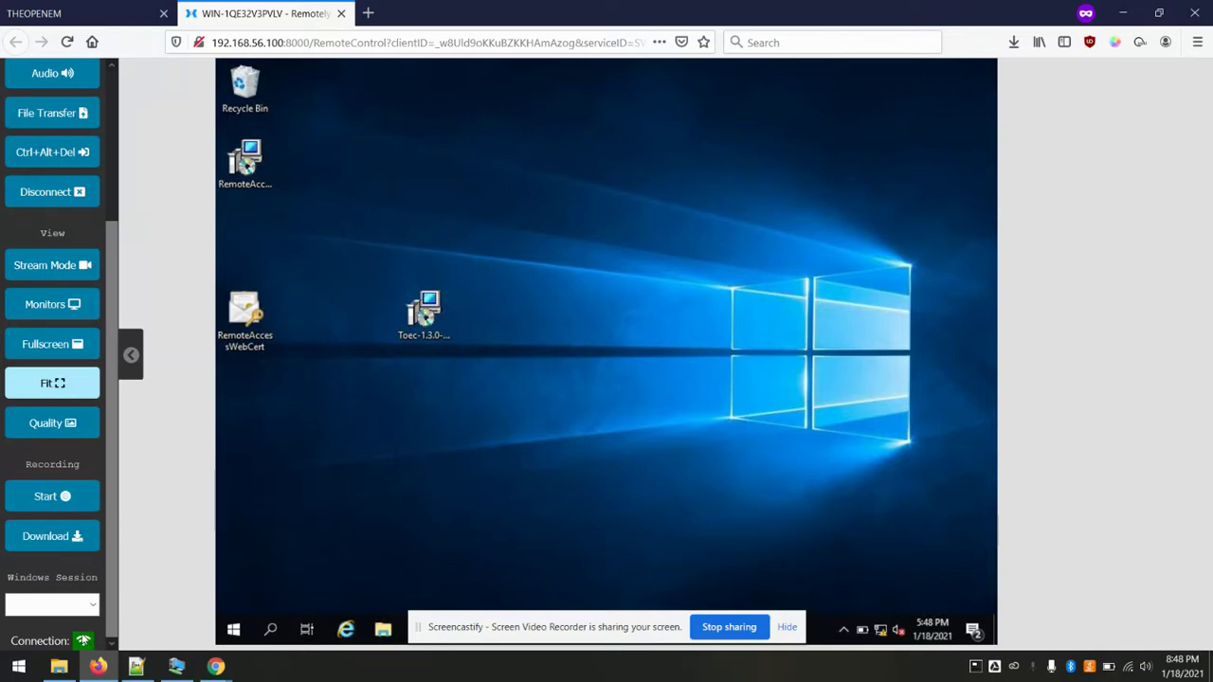
{"action": "mouse_move", "coordinate": [82, 644]}
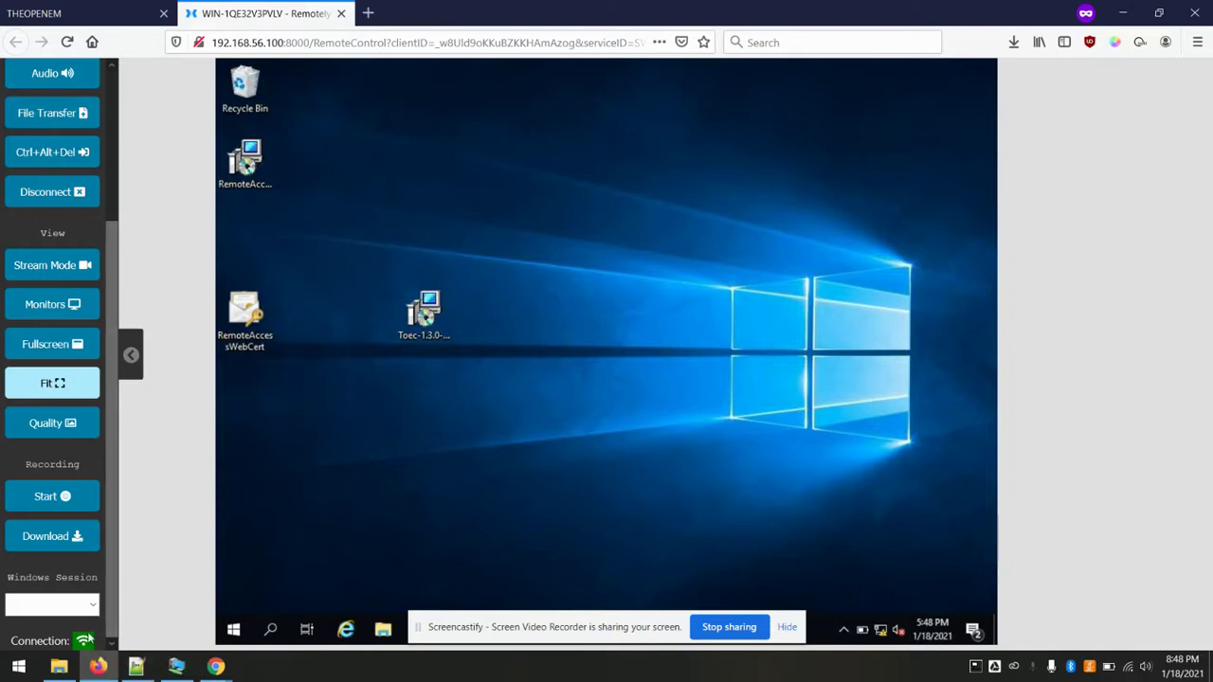
{"action": "left_click", "coordinate": [111, 7]}
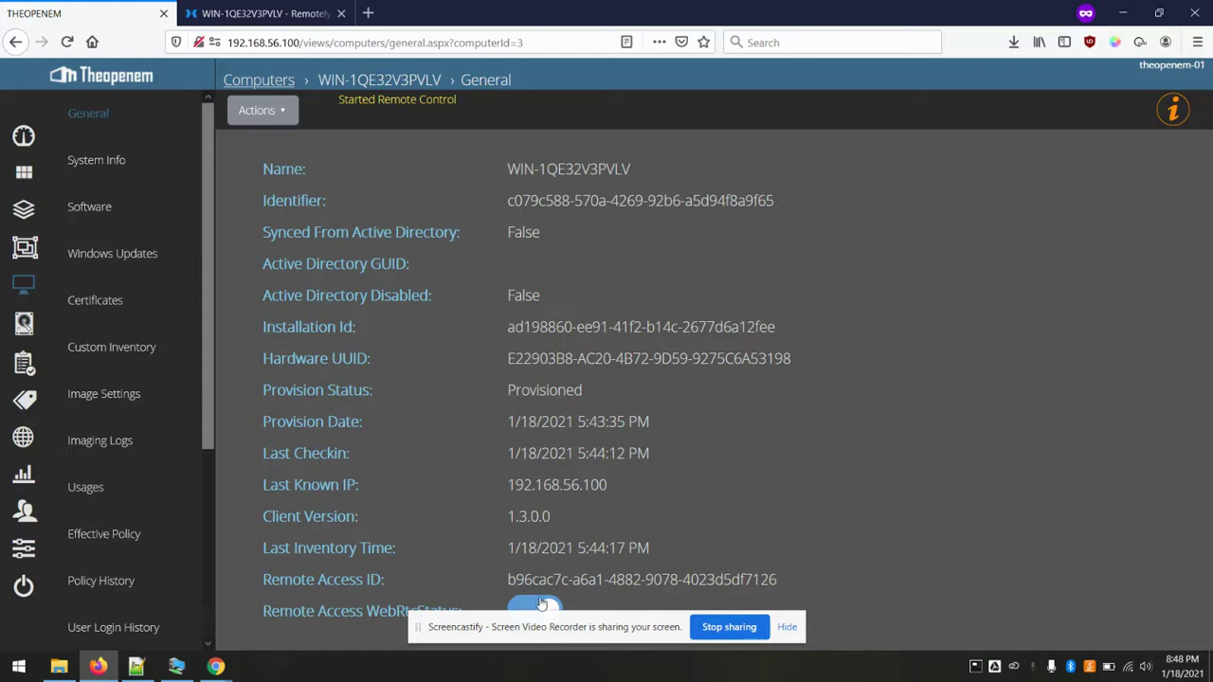
- Turn off Remote Access WebRtcStatus, close the old Remotely tab, and start a new remote control session
{"action": "left_click", "coordinate": [542, 604]}
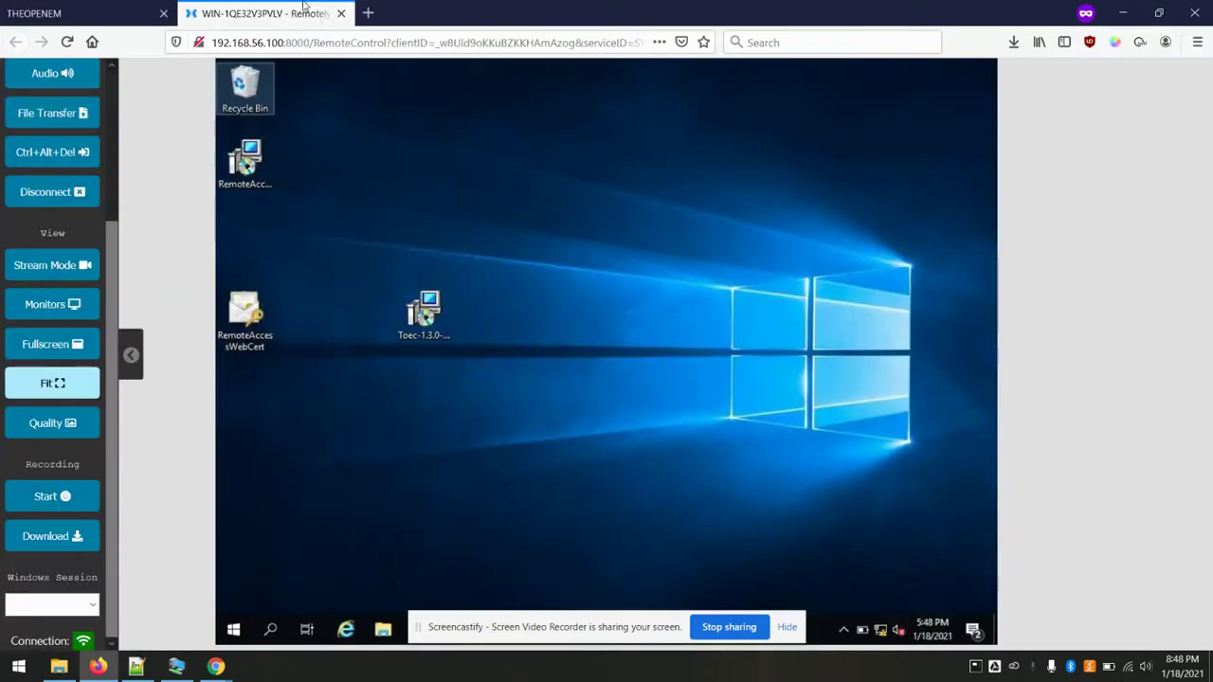
{"action": "left_click", "coordinate": [308, 11]}
{"action": "left_click", "coordinate": [340, 14]}
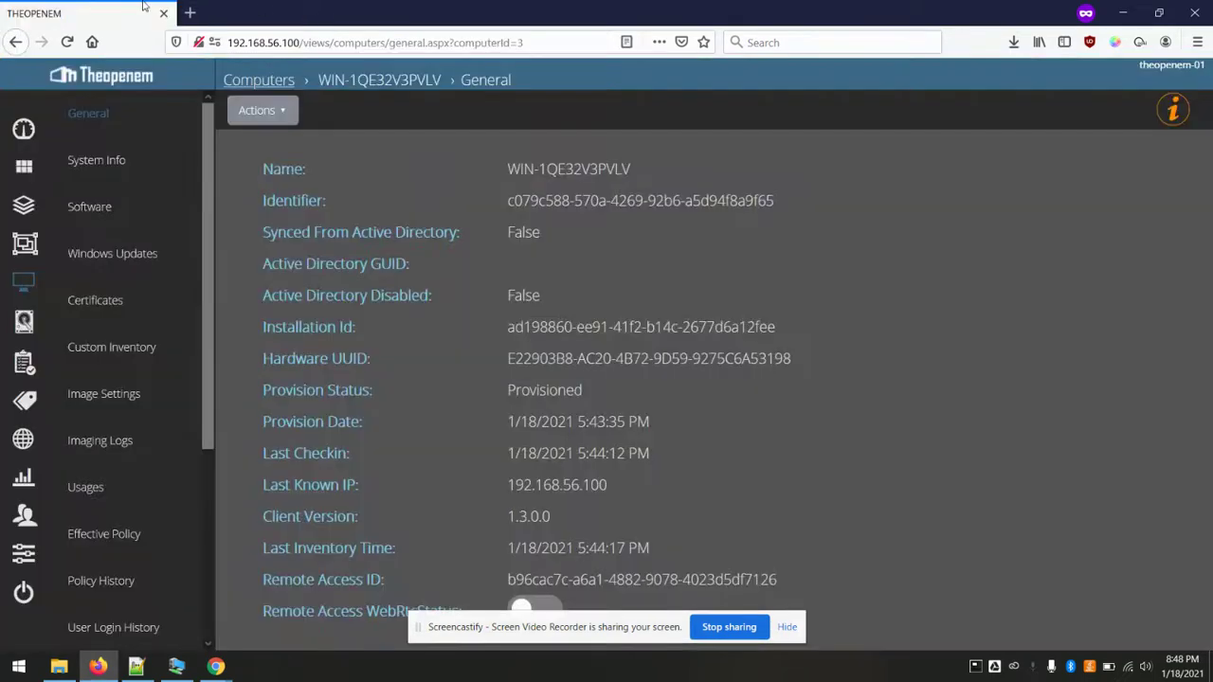
{"action": "left_click", "coordinate": [281, 112]}
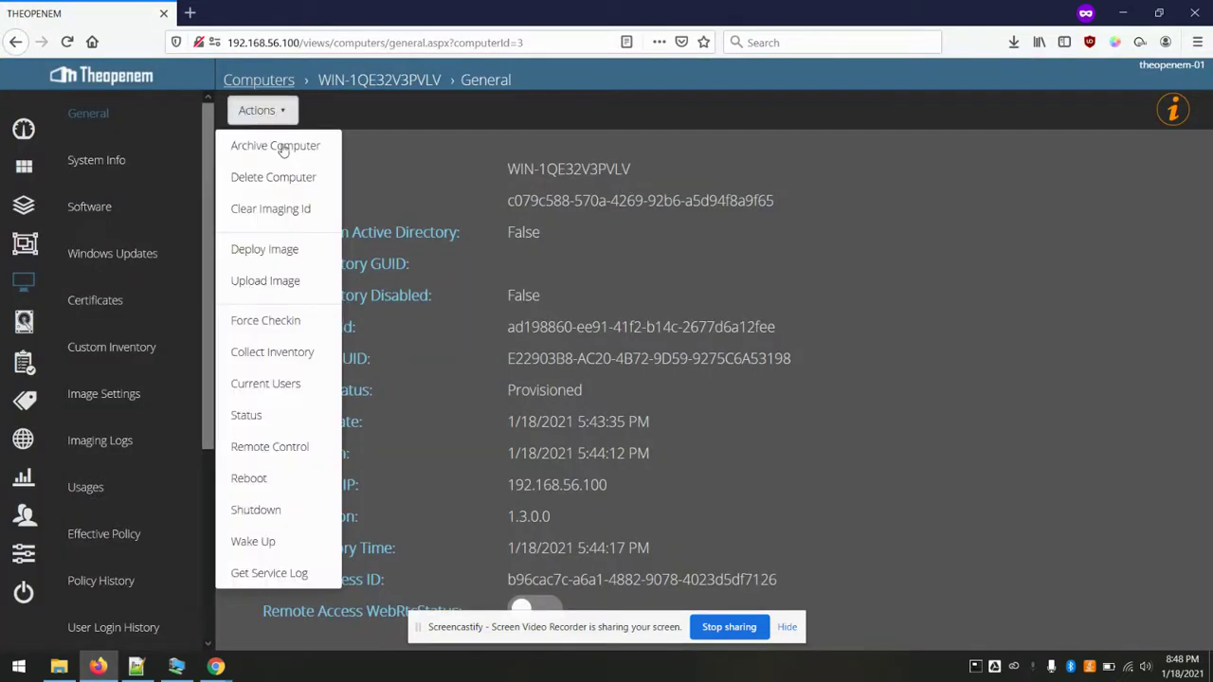
{"action": "left_click", "coordinate": [289, 447]}
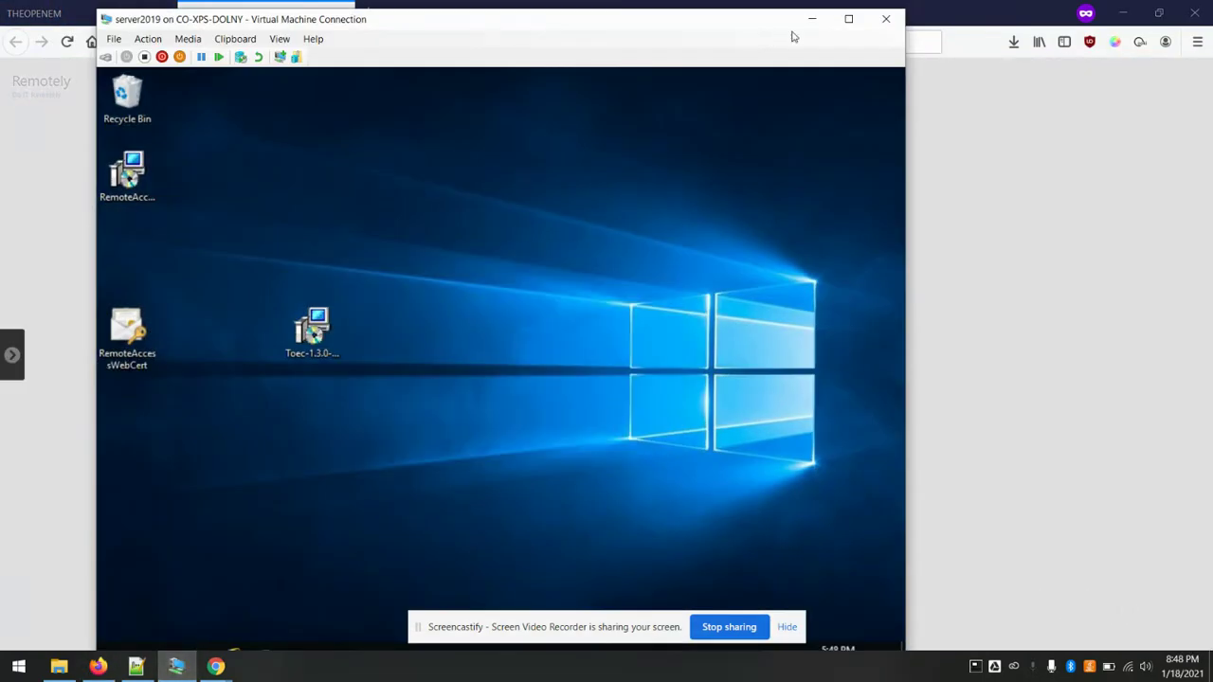
- Check the second Remotely session and open its actions panel
{"action": "left_click", "coordinate": [814, 21]}
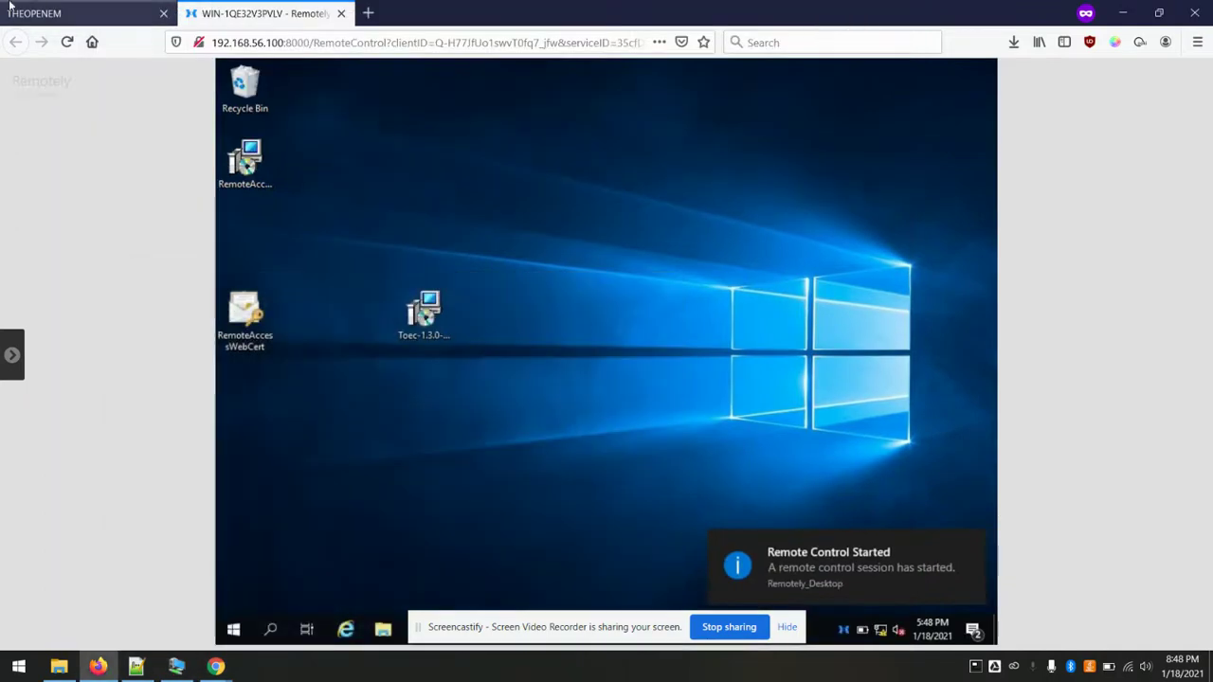
{"action": "left_click", "coordinate": [55, 11]}
{"action": "scroll", "coordinate": [180, 284], "scroll_direction": "down", "scroll_amount": 1}
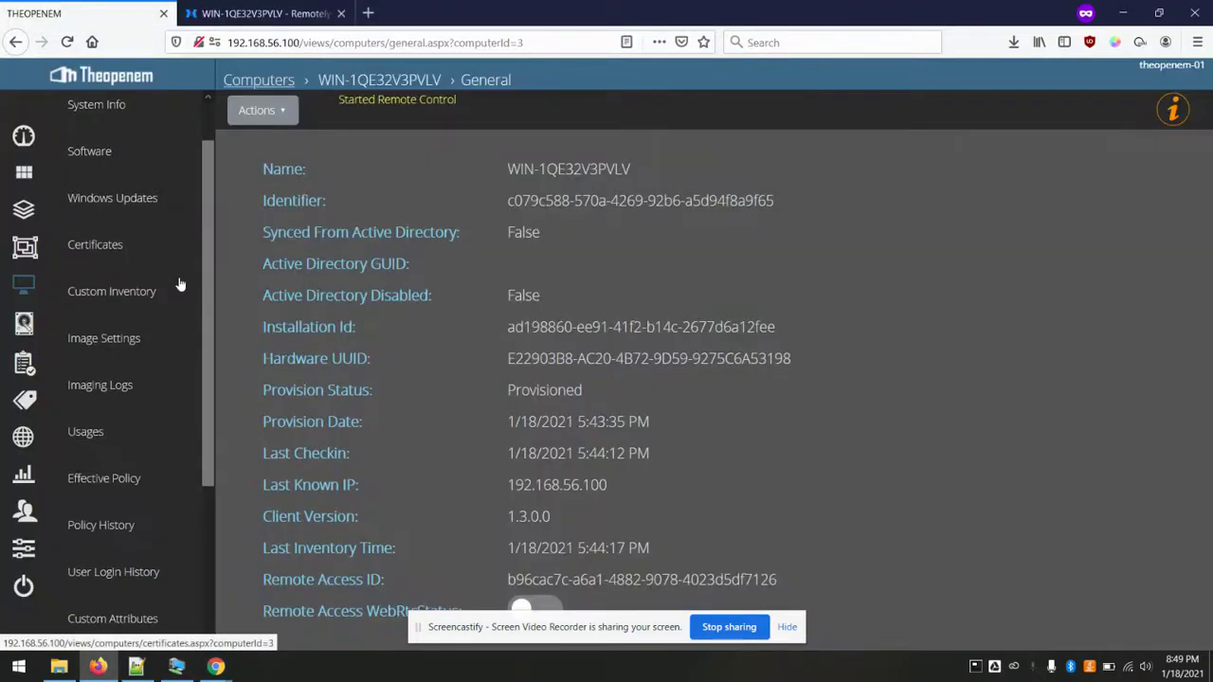
{"action": "left_click", "coordinate": [265, 13]}
{"action": "left_click", "coordinate": [11, 354]}
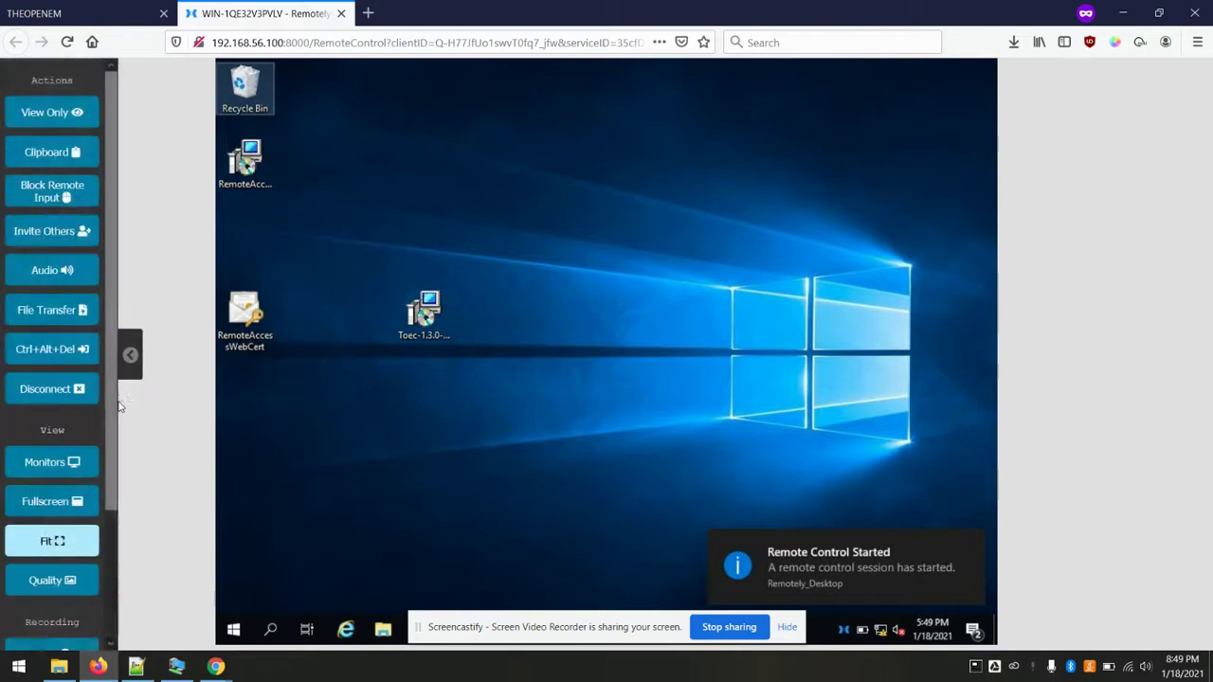
{"action": "scroll", "coordinate": [95, 436], "scroll_direction": "down", "scroll_amount": 4}
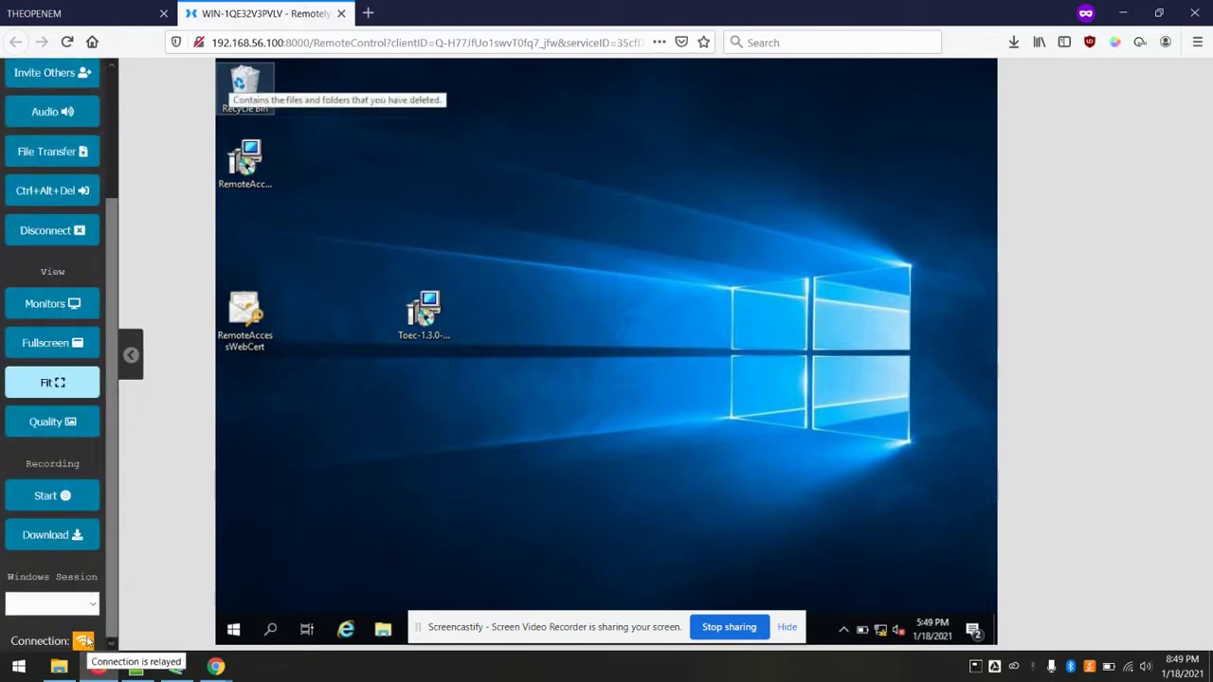
- Test the remote power-user menu, then close the Remotely session tab
{"action": "key", "text": "super+s"}
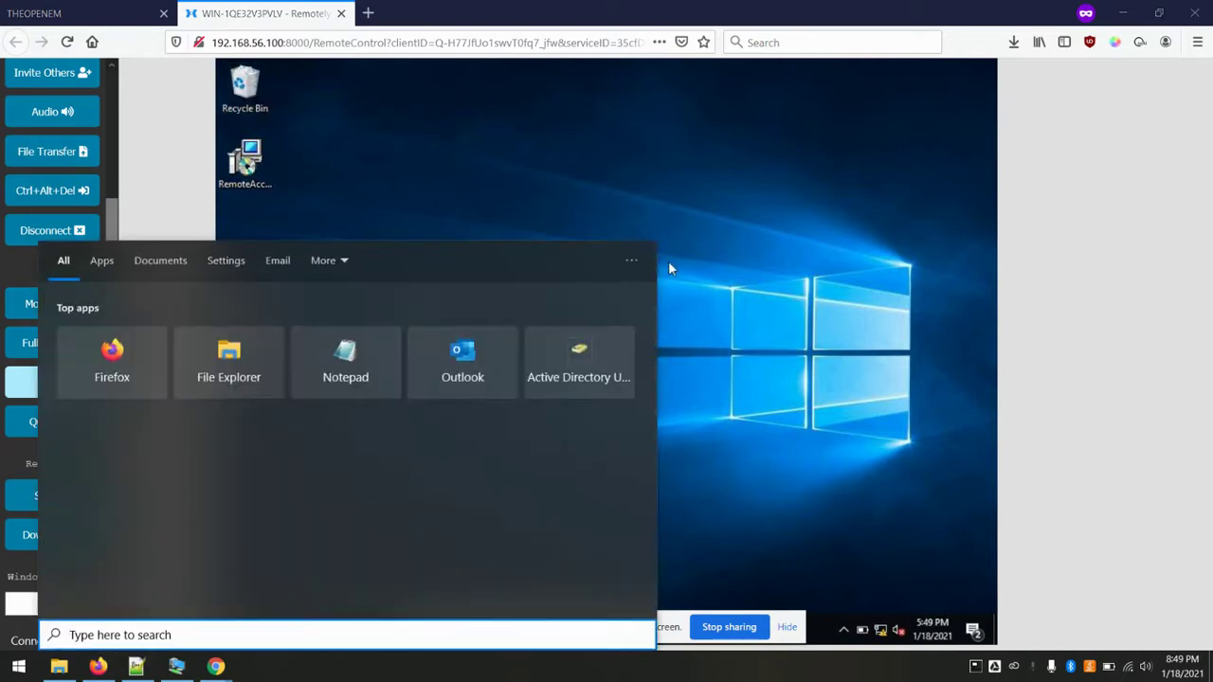
{"action": "left_click", "coordinate": [785, 142]}
{"action": "right_click", "coordinate": [242, 631]}
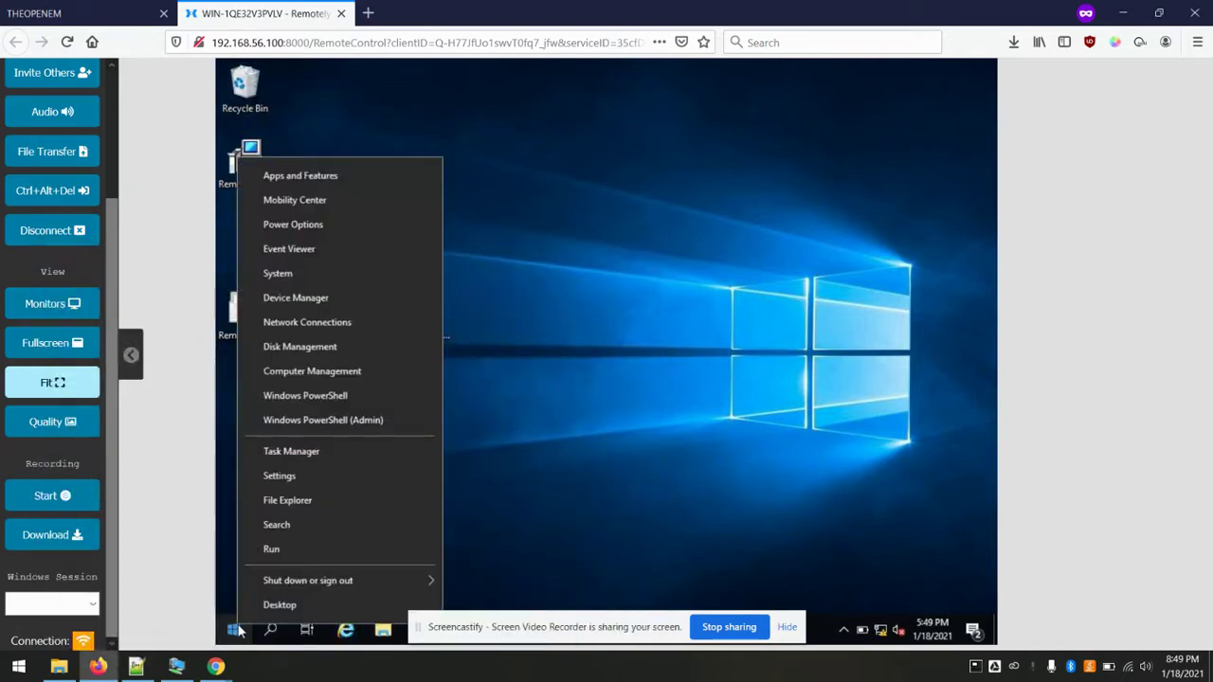
{"action": "left_click", "coordinate": [610, 287]}
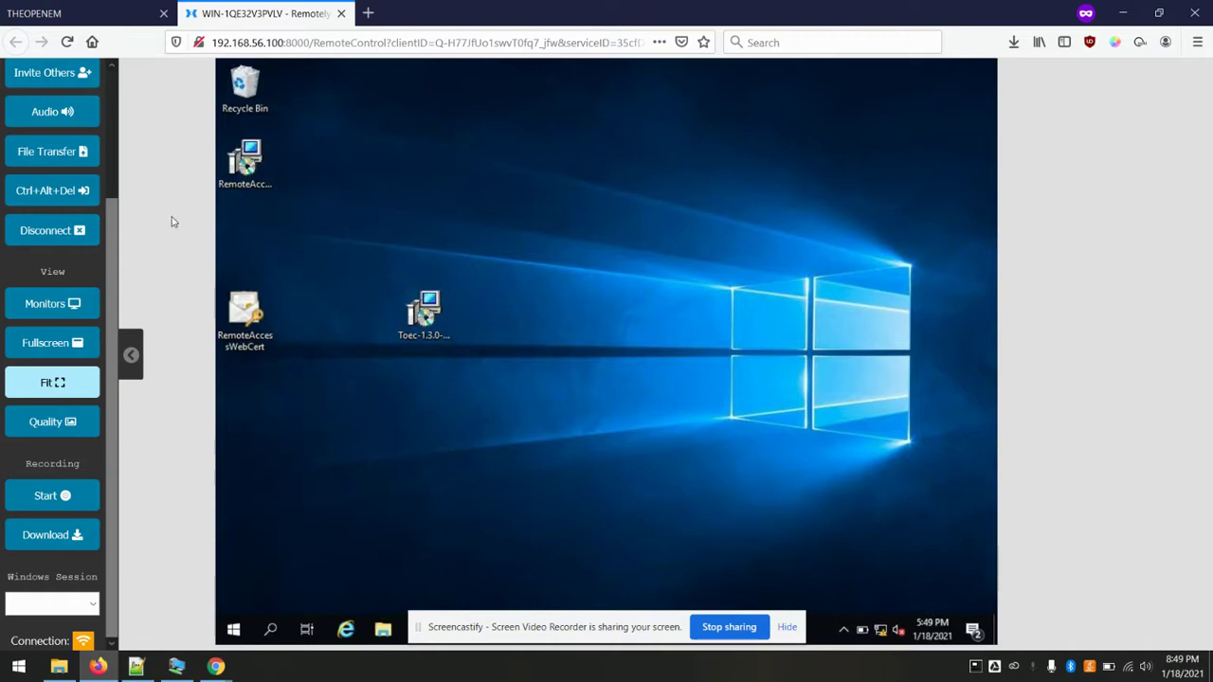
{"action": "scroll", "coordinate": [57, 379], "scroll_direction": "up", "scroll_amount": 3}
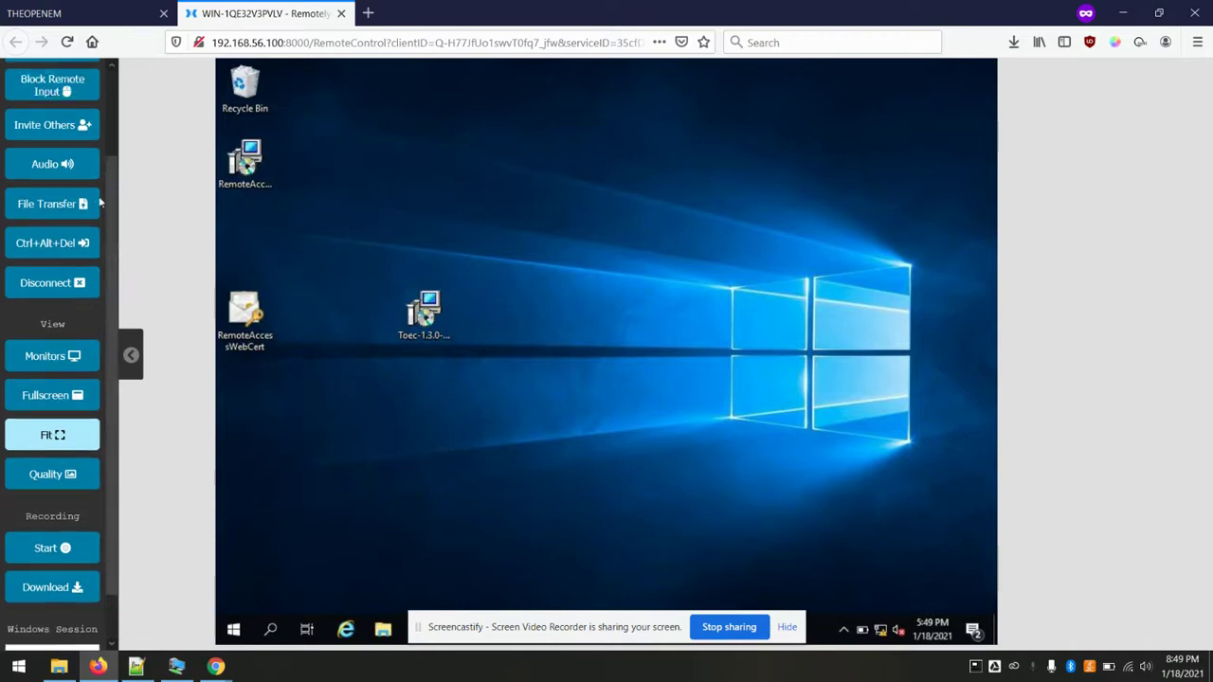
{"action": "left_click", "coordinate": [341, 13]}
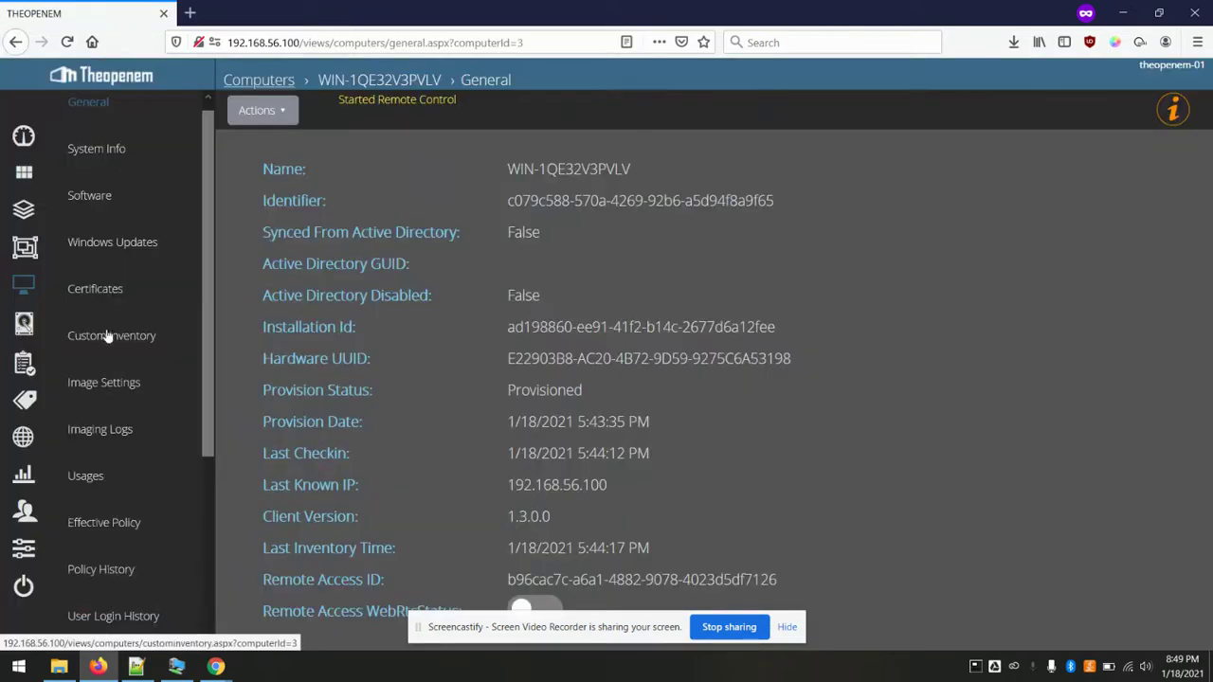
{"action": "scroll", "coordinate": [107, 336], "scroll_direction": "down", "scroll_amount": 3}
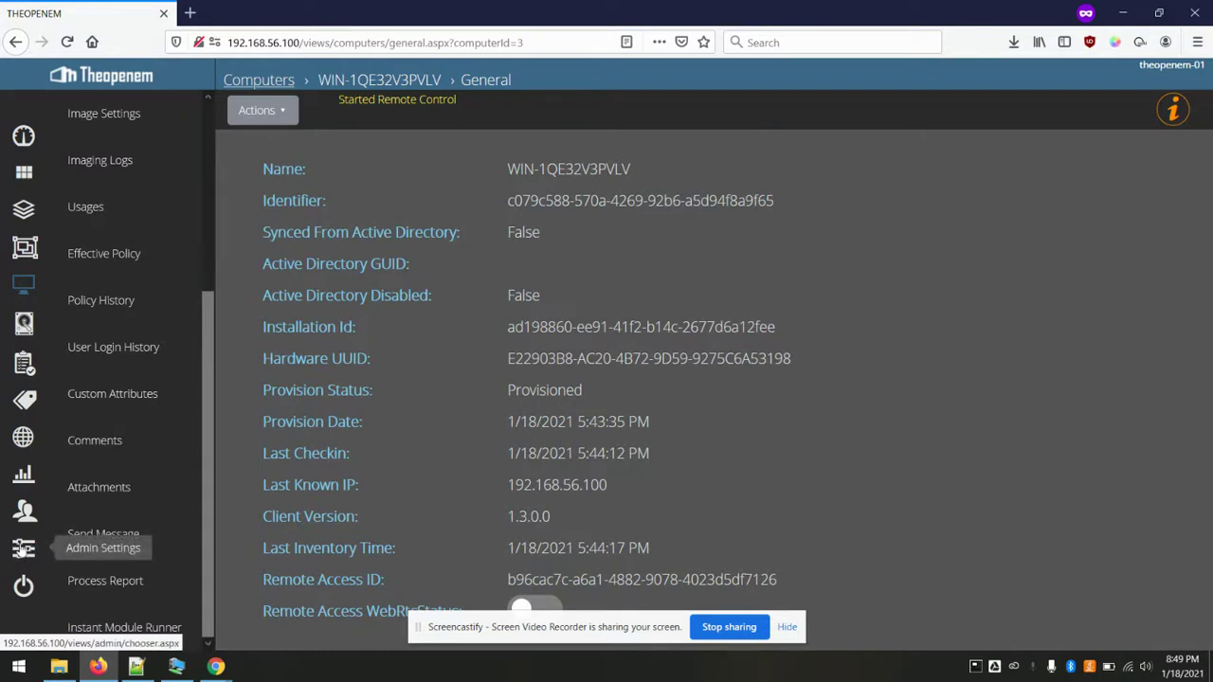
{"action": "left_click", "coordinate": [23, 550]}
{"action": "scroll", "coordinate": [155, 382], "scroll_direction": "down", "scroll_amount": 3}
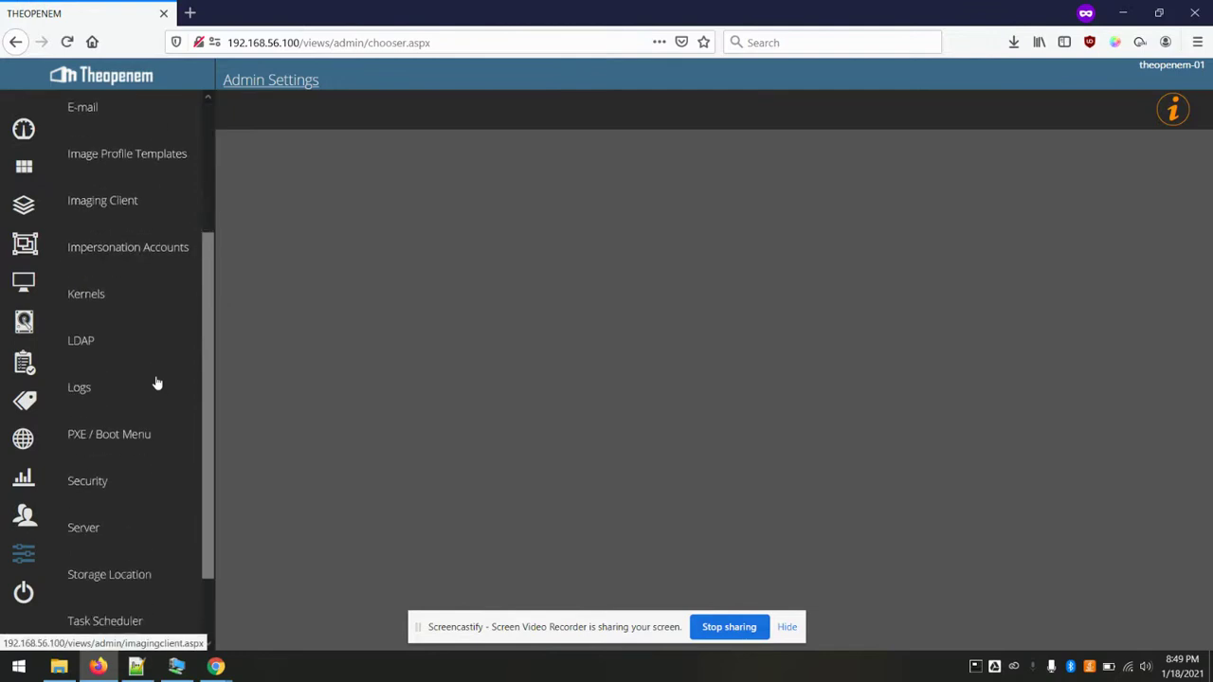
{"action": "scroll", "coordinate": [156, 382], "scroll_direction": "up", "scroll_amount": 3}
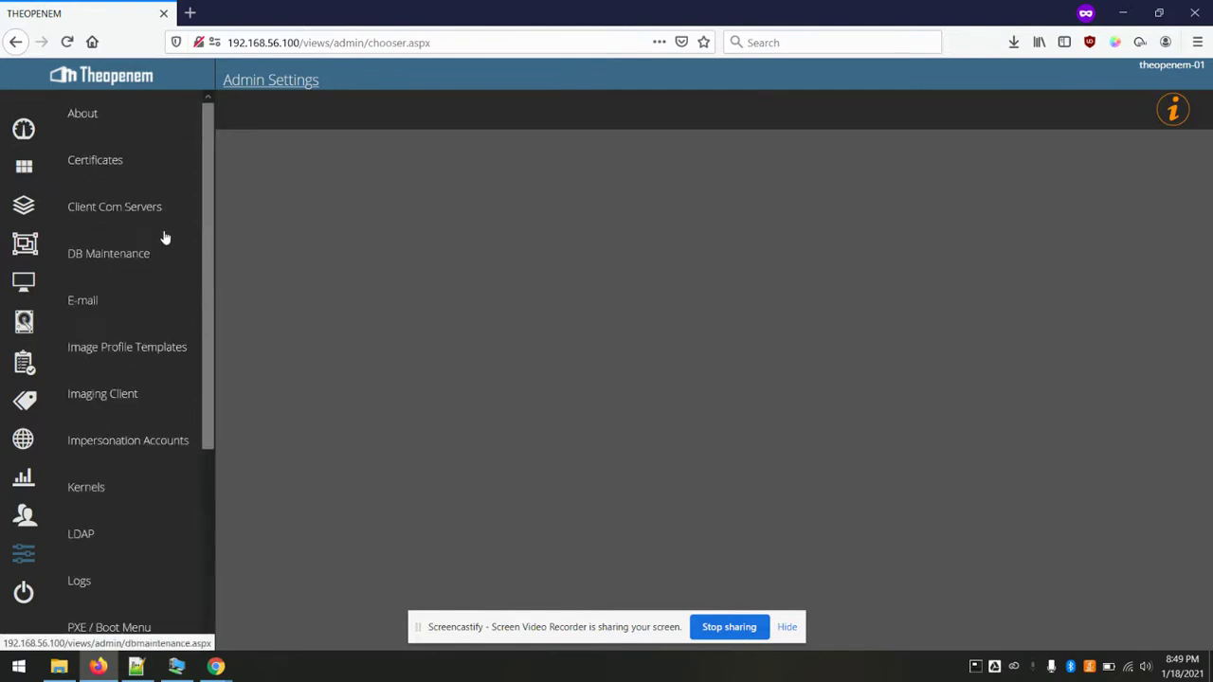
{"action": "left_click", "coordinate": [133, 218]}
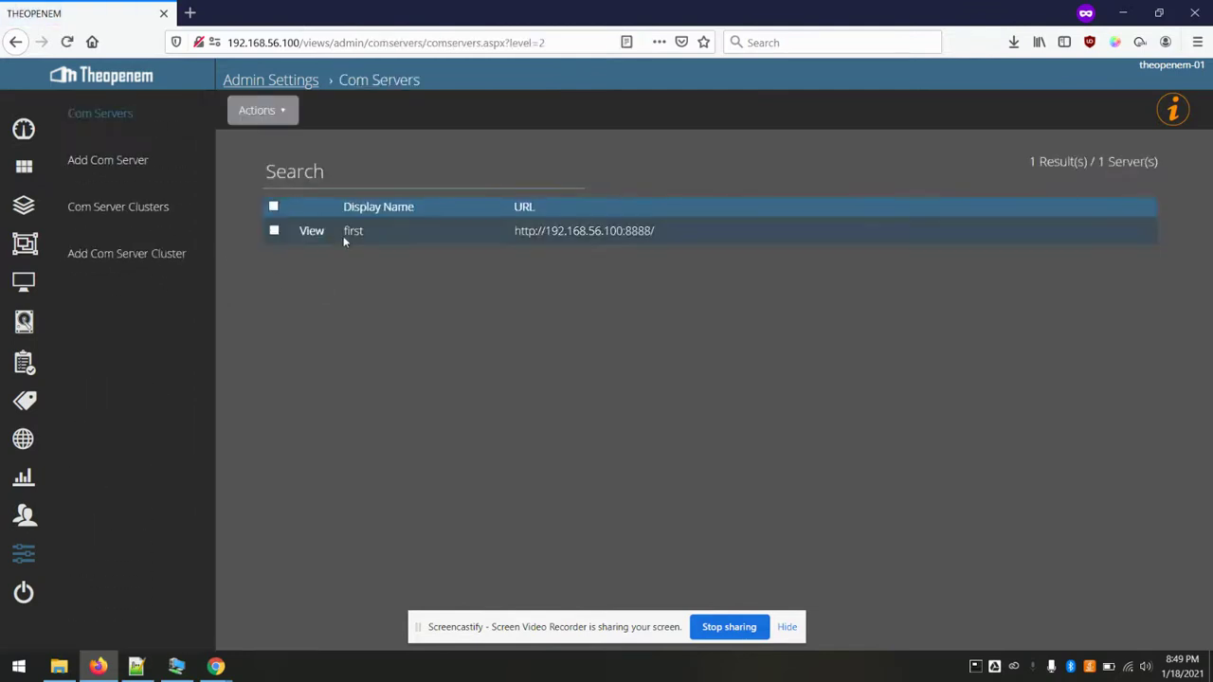
{"action": "left_click", "coordinate": [312, 231]}
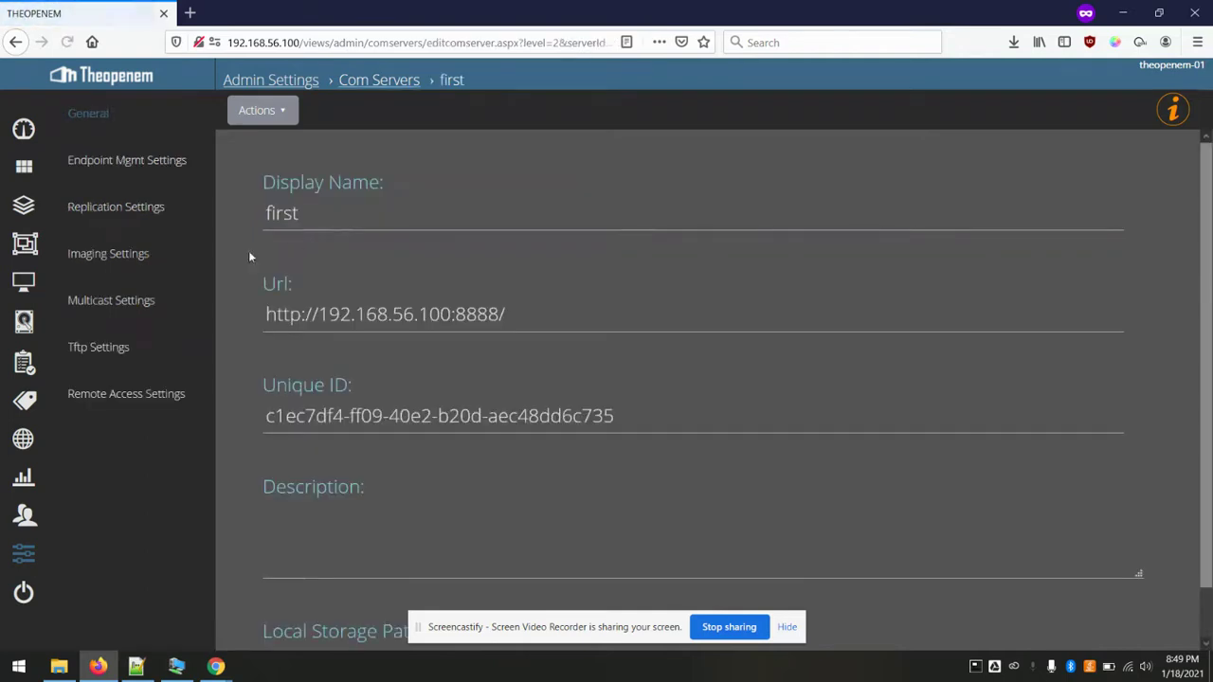
{"action": "left_click", "coordinate": [137, 404]}
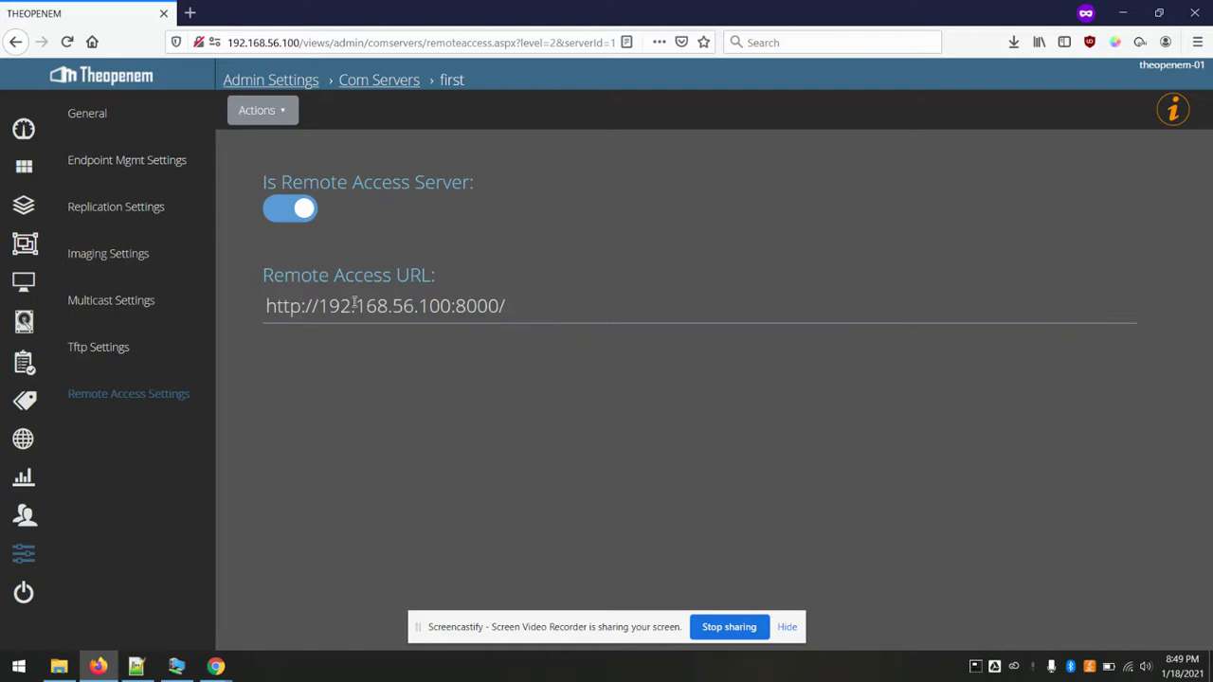
{"action": "type", "text": "s"}
{"action": "key", "text": "ctrl+Right"}
{"action": "key", "text": "ctrl+Right"}
{"action": "key", "text": "ctrl+Right"}
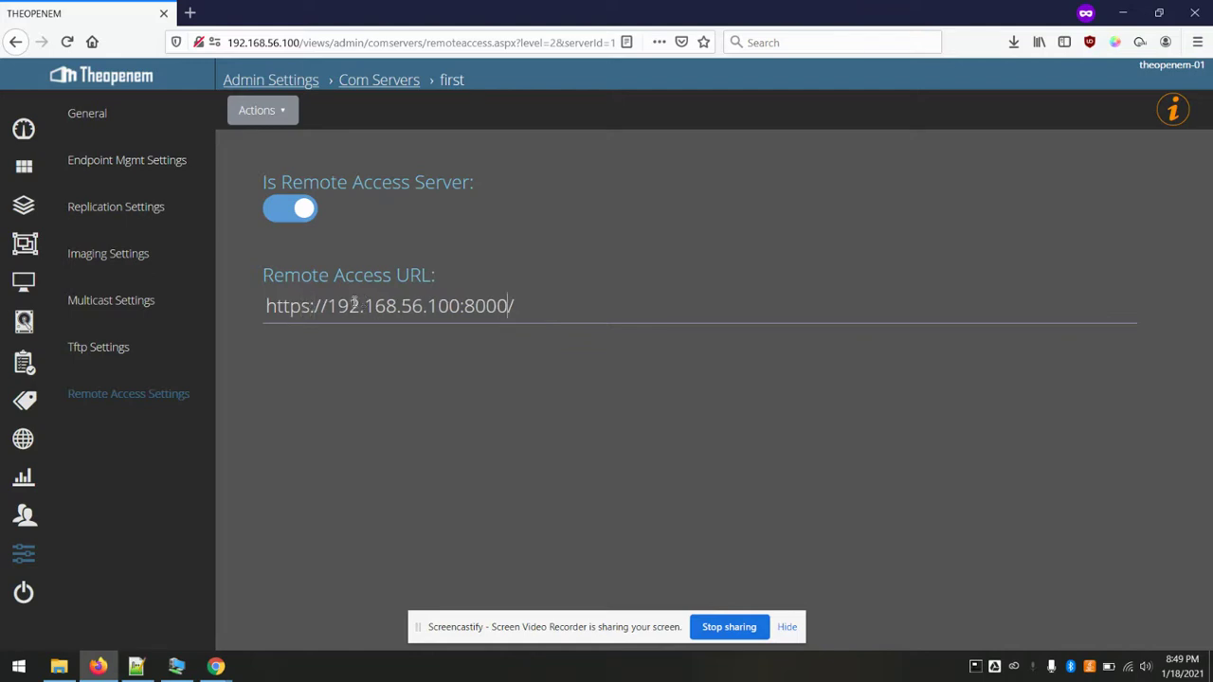
{"action": "key", "text": "BackSpace"}
{"action": "key", "text": "BackSpace"}
{"action": "key", "text": "BackSpace"}
{"action": "key", "text": "BackSpace"}
{"action": "type", "text": "444"}
- Update the com server, run its health check, and return to the computers list
{"action": "left_click", "coordinate": [275, 110]}
{"action": "left_click", "coordinate": [275, 144]}
{"action": "left_click", "coordinate": [270, 110]}
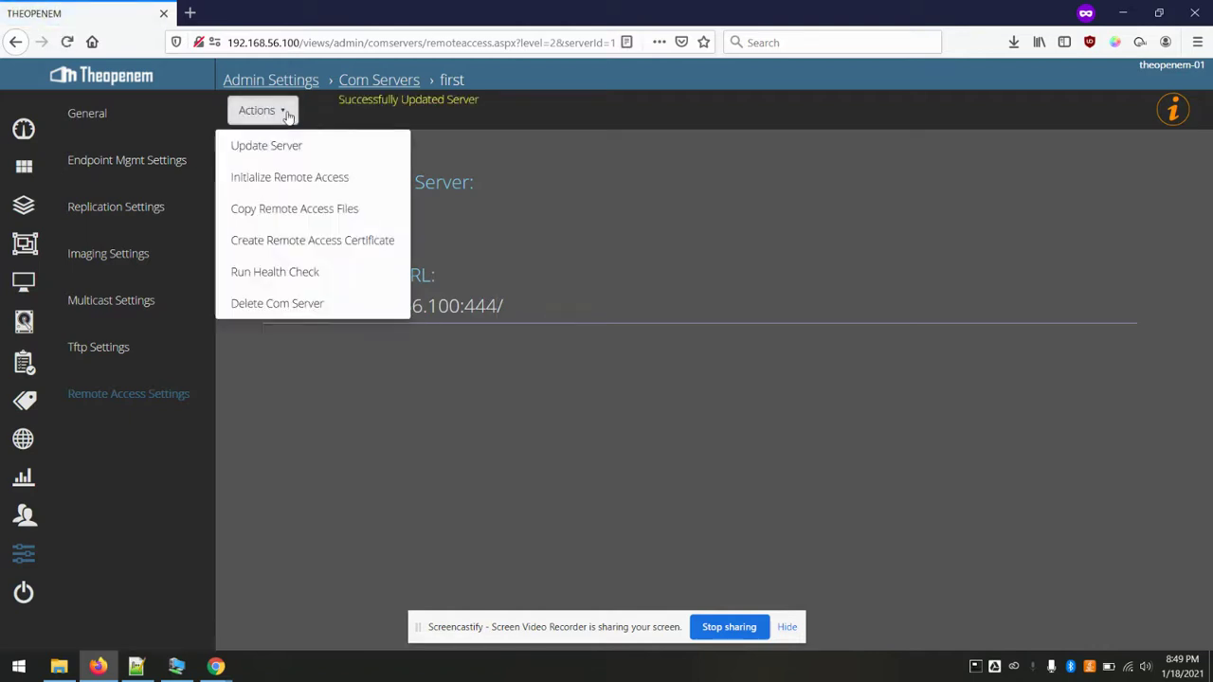
{"action": "left_click", "coordinate": [336, 266]}
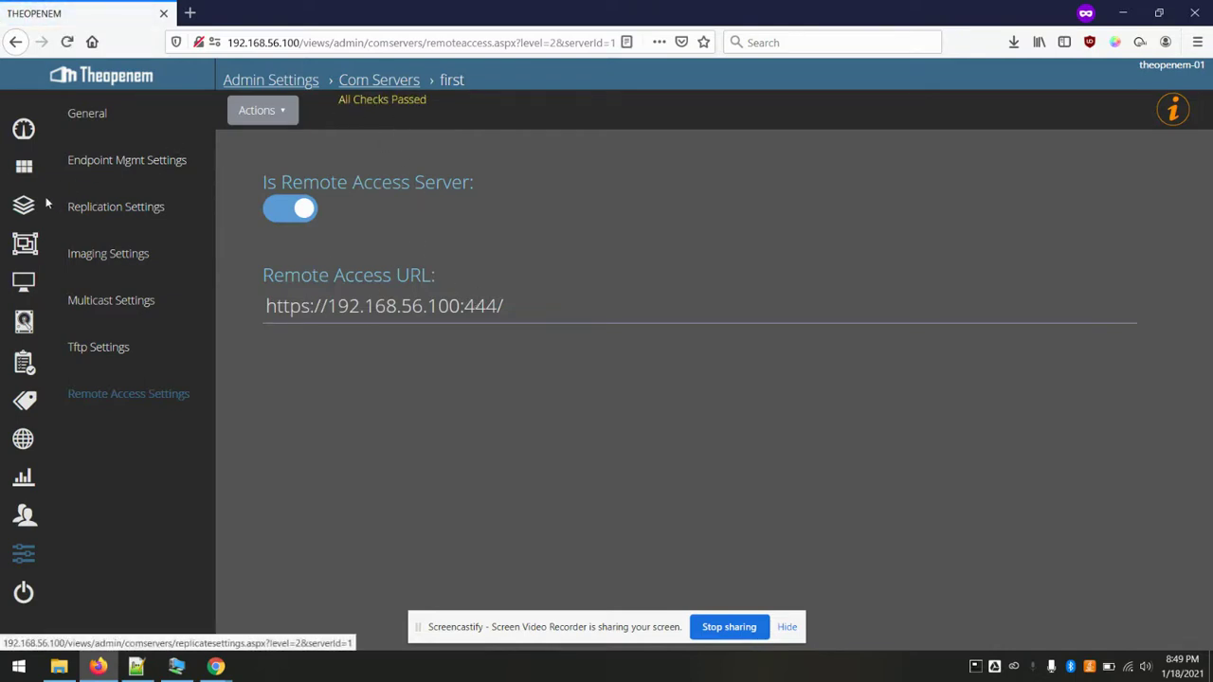
{"action": "left_click", "coordinate": [24, 282]}
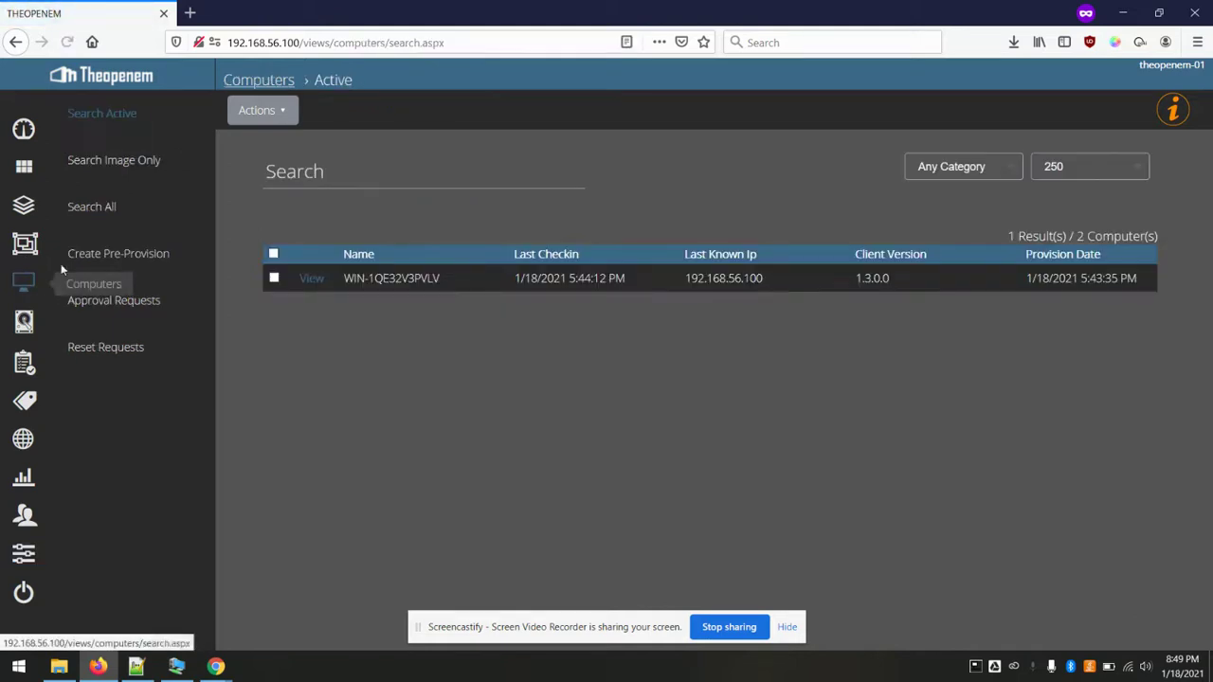
- Start a remote control session from WIN-1QE32V3PVLV's computer page
{"action": "left_click", "coordinate": [311, 281]}
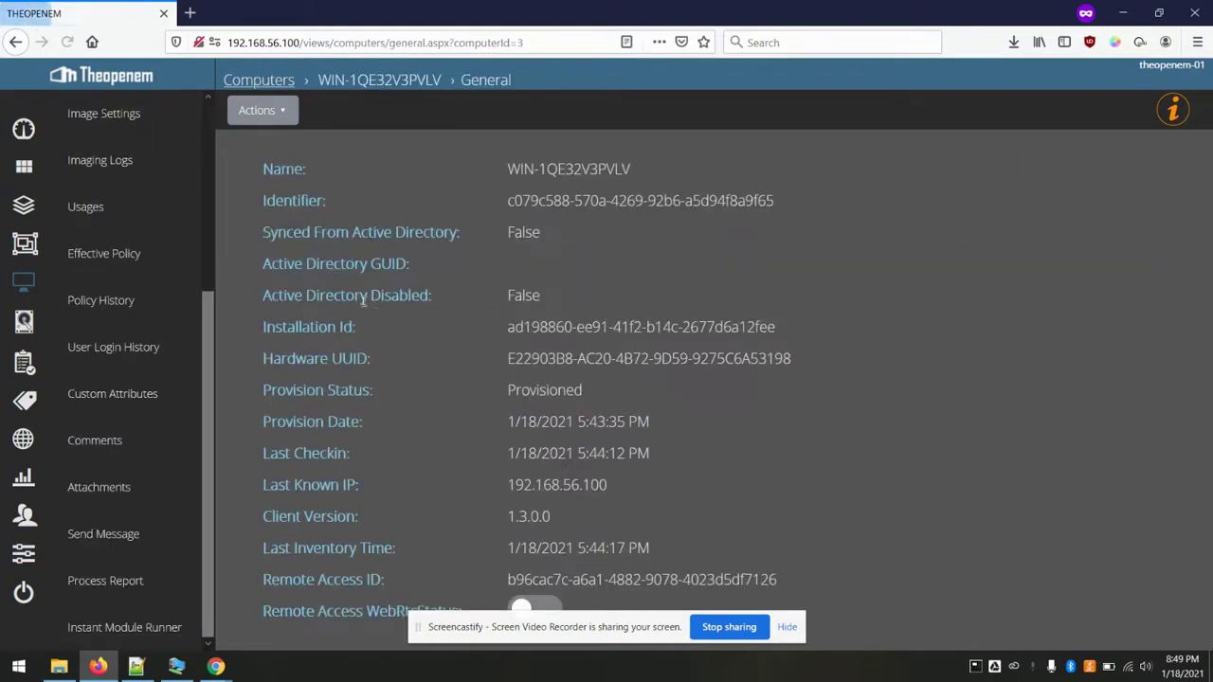
{"action": "left_click", "coordinate": [270, 109]}
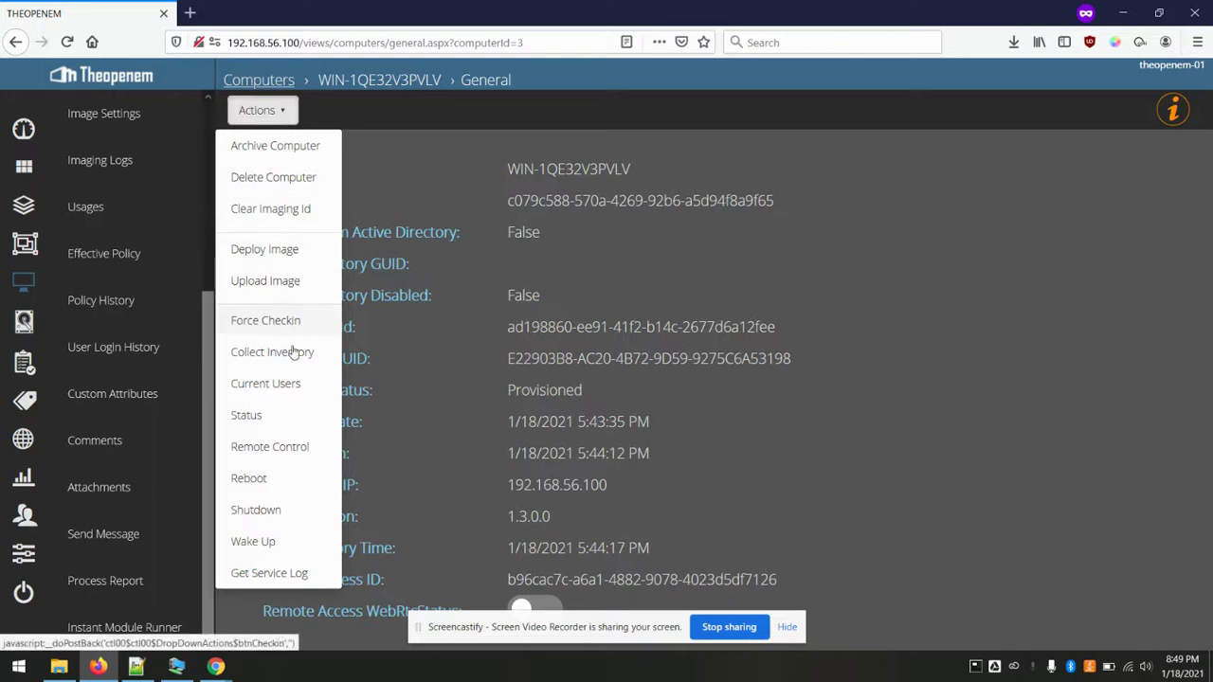
{"action": "left_click", "coordinate": [268, 446]}
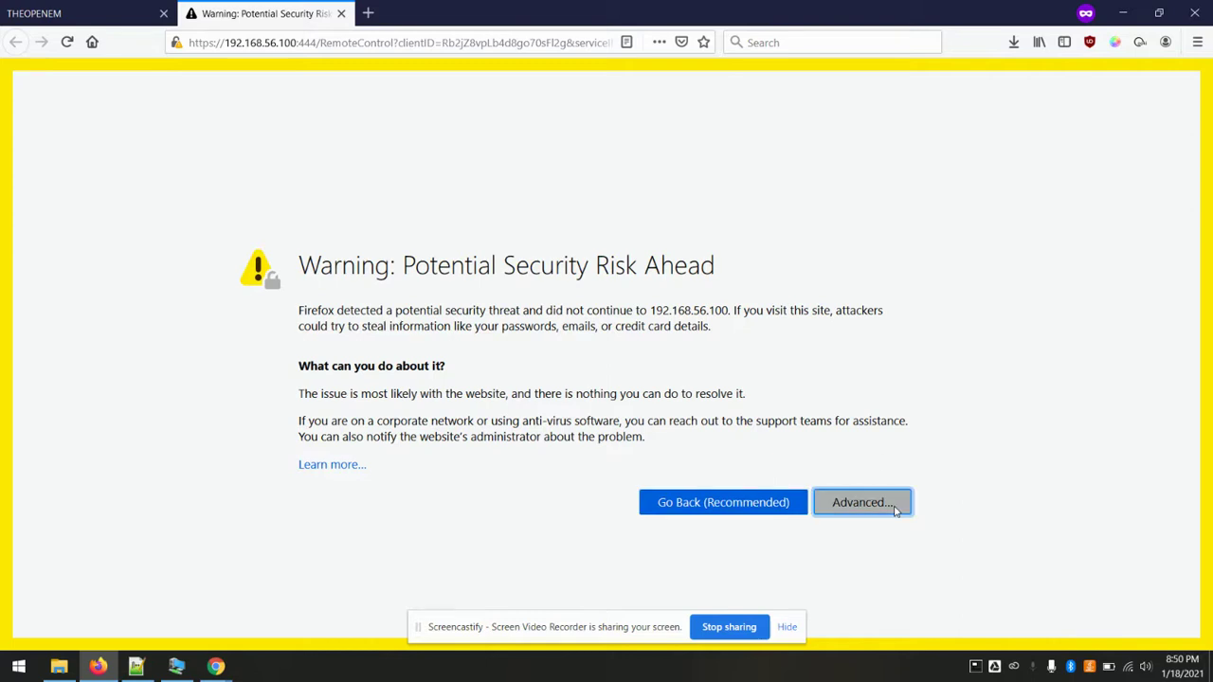
- Accept the certificate risk, approve the request on the client, then close the Remotely tab
{"action": "left_click", "coordinate": [858, 502]}
{"action": "scroll", "coordinate": [485, 378], "scroll_direction": "down", "scroll_amount": 3}
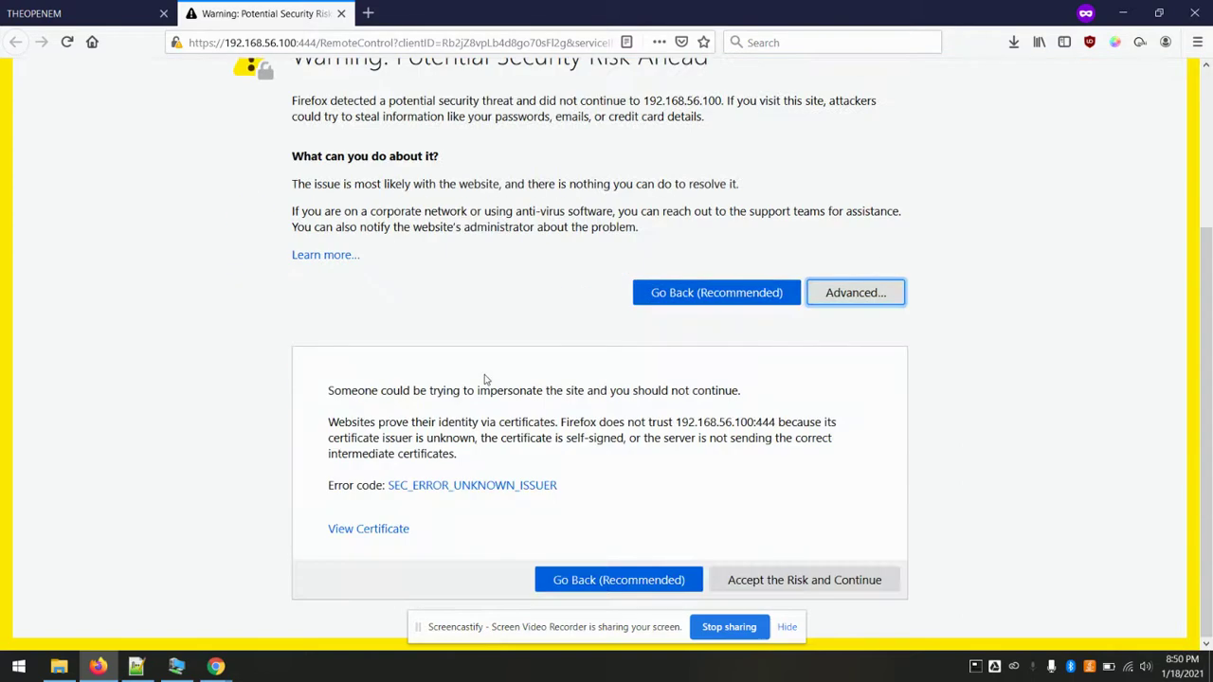
{"action": "left_click", "coordinate": [836, 579]}
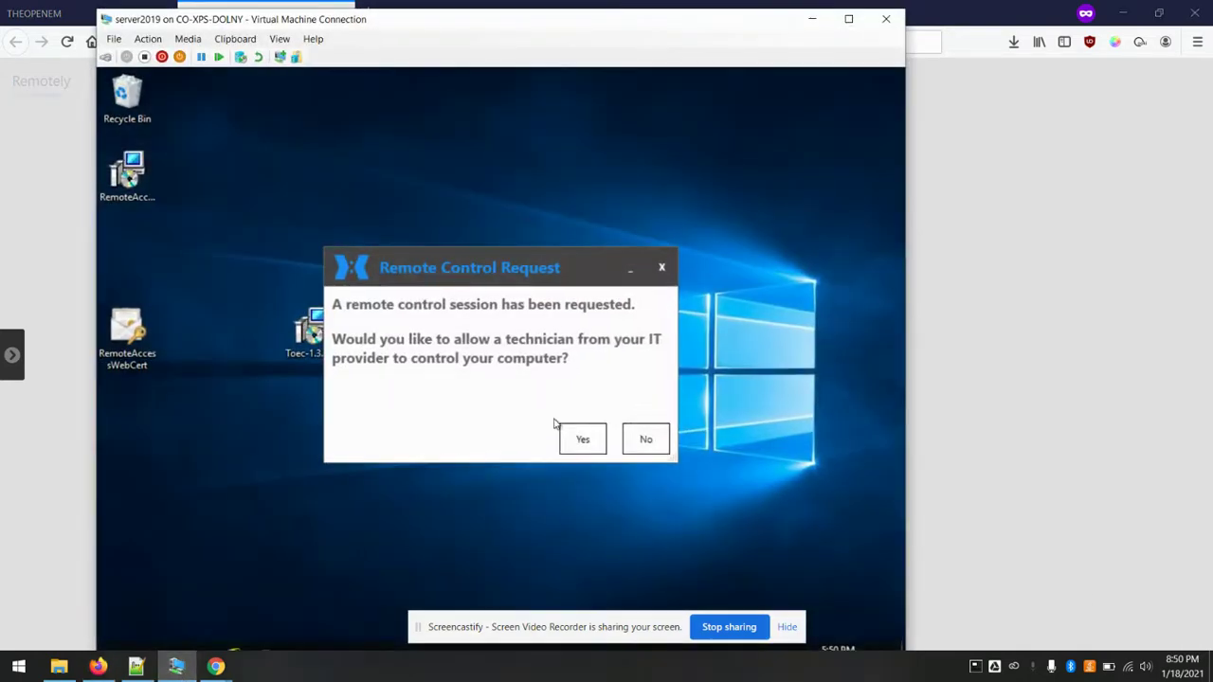
{"action": "left_click", "coordinate": [583, 440]}
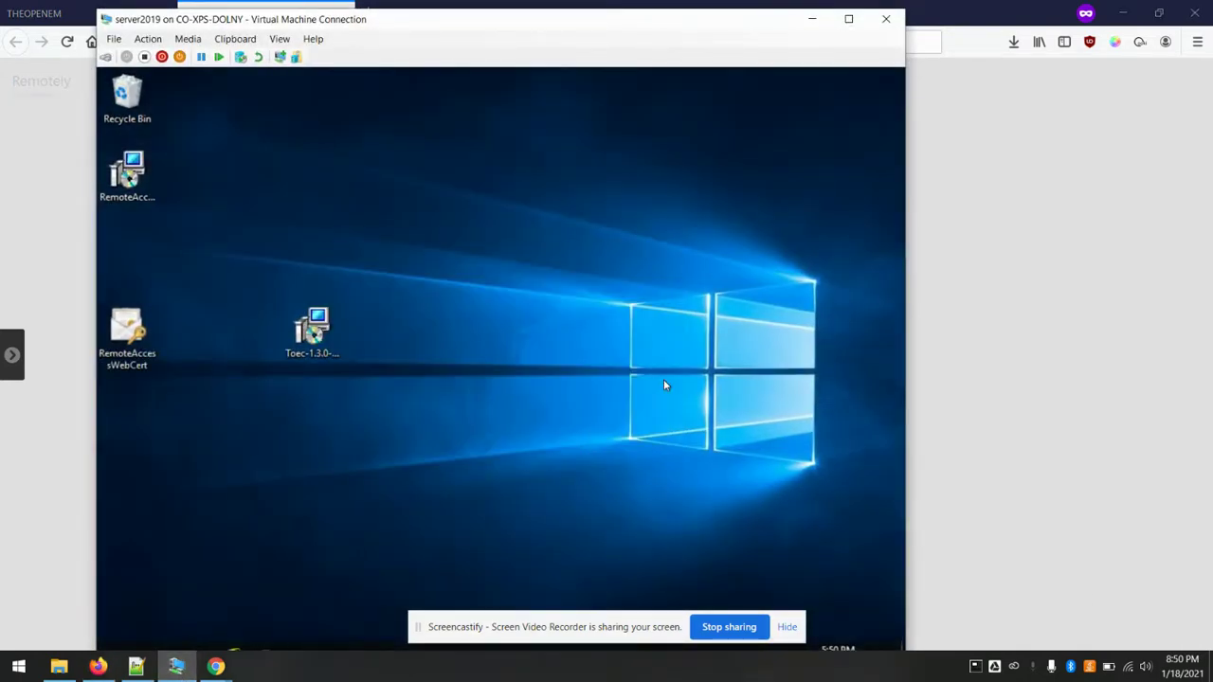
{"action": "left_click", "coordinate": [1116, 179]}
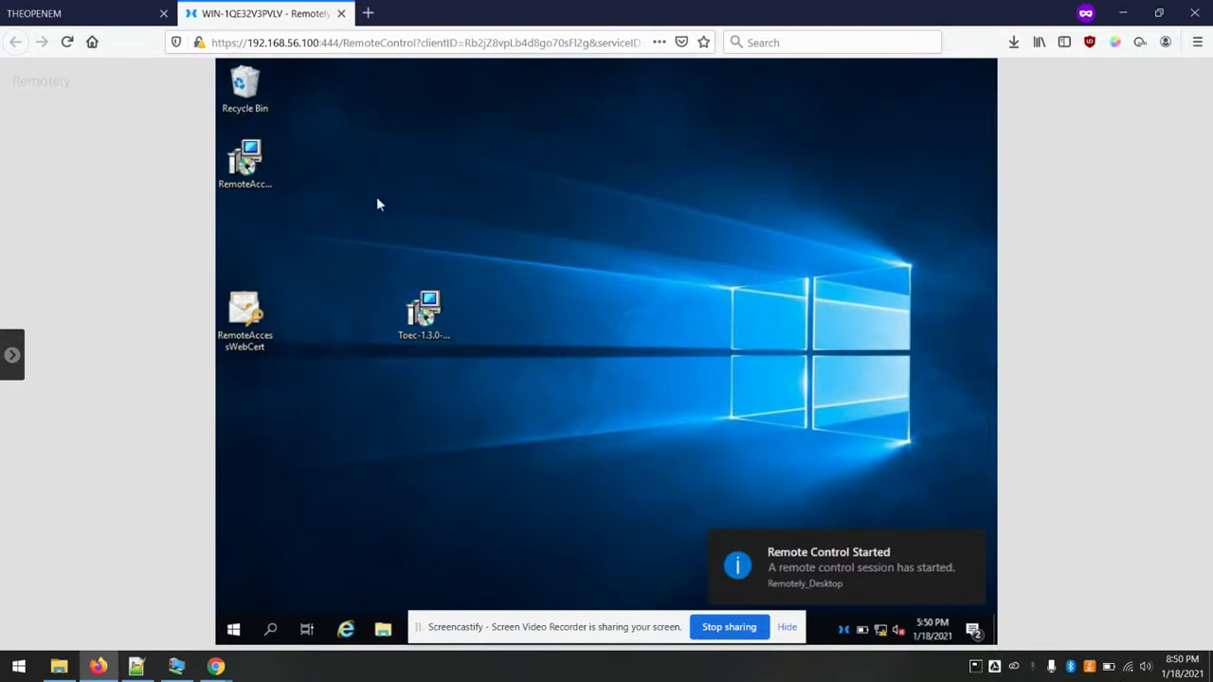
{"action": "left_click", "coordinate": [343, 14]}
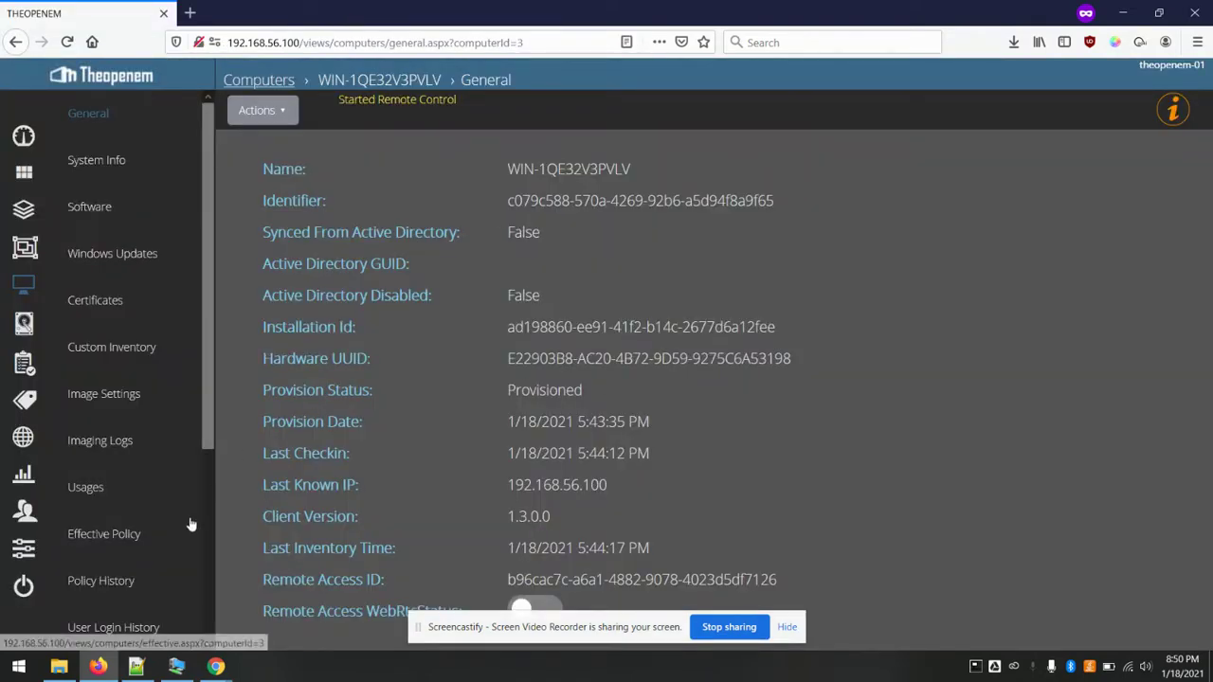
- Bring the server2019 virtual machine window to the front
{"action": "left_click", "coordinate": [61, 666]}
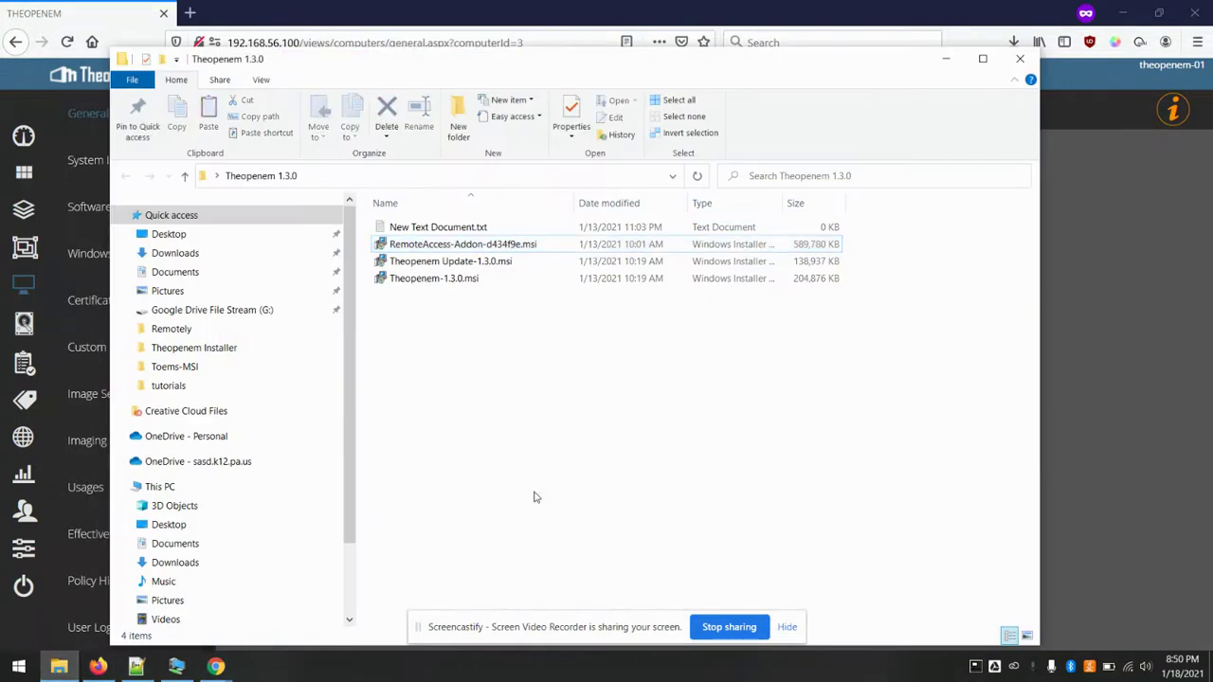
{"action": "left_click", "coordinate": [946, 64]}
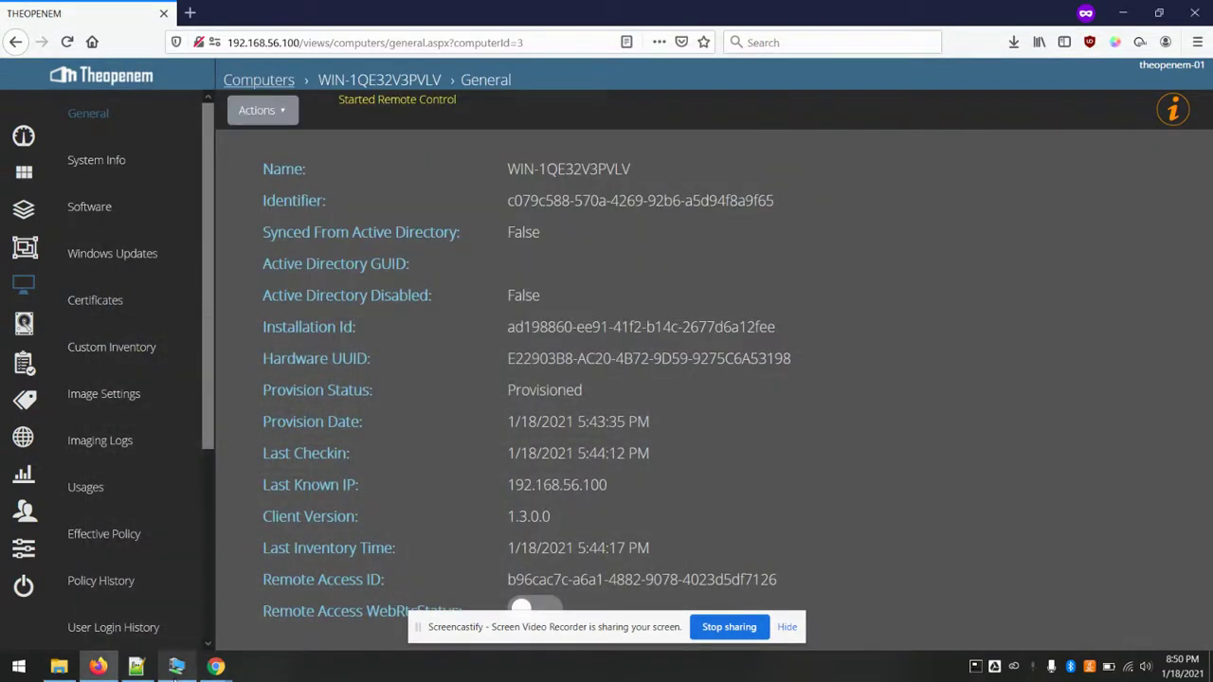
{"action": "left_click", "coordinate": [177, 666]}
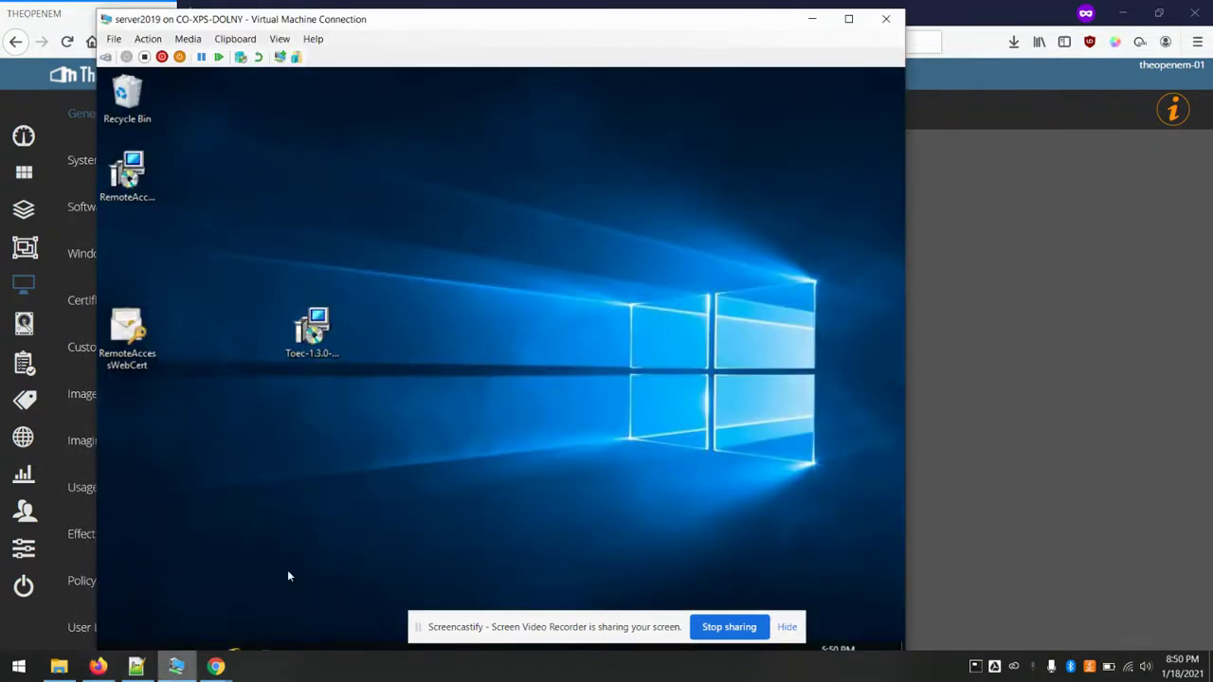
- Switch the VM to an enhanced session, sign in as Administrator, and shrink the window
{"action": "left_click", "coordinate": [279, 58]}
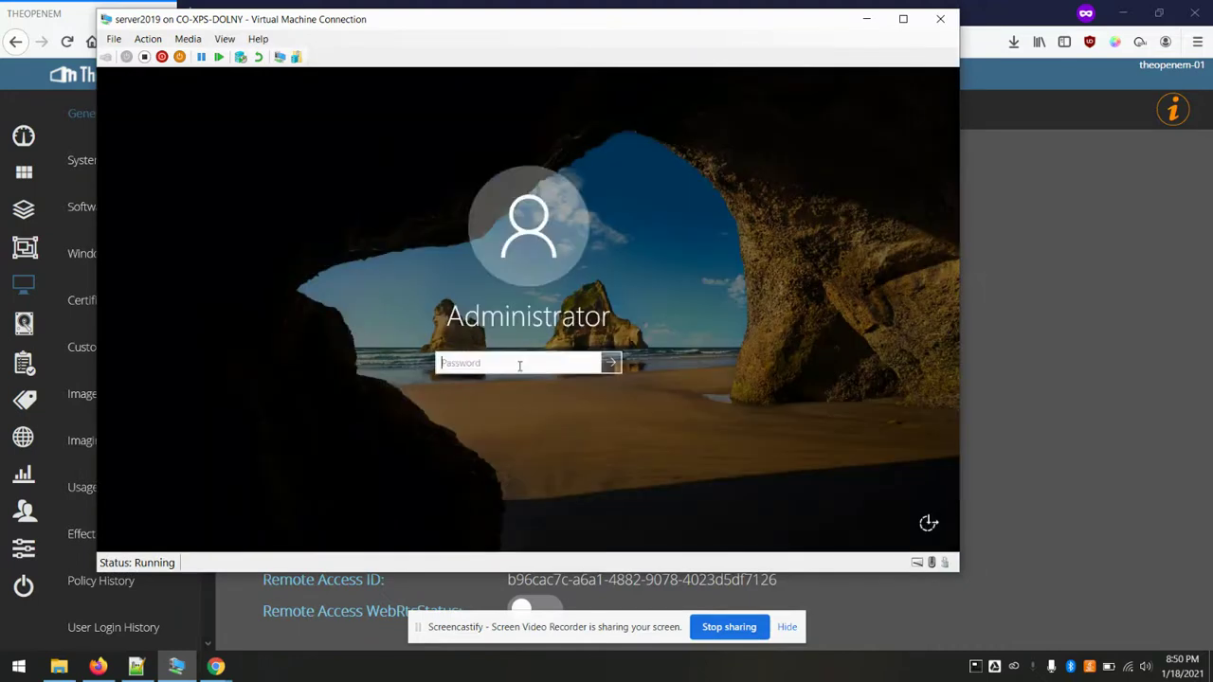
{"action": "type", "text": "••"}
{"action": "key", "text": "Return"}
{"action": "key", "text": "Return"}
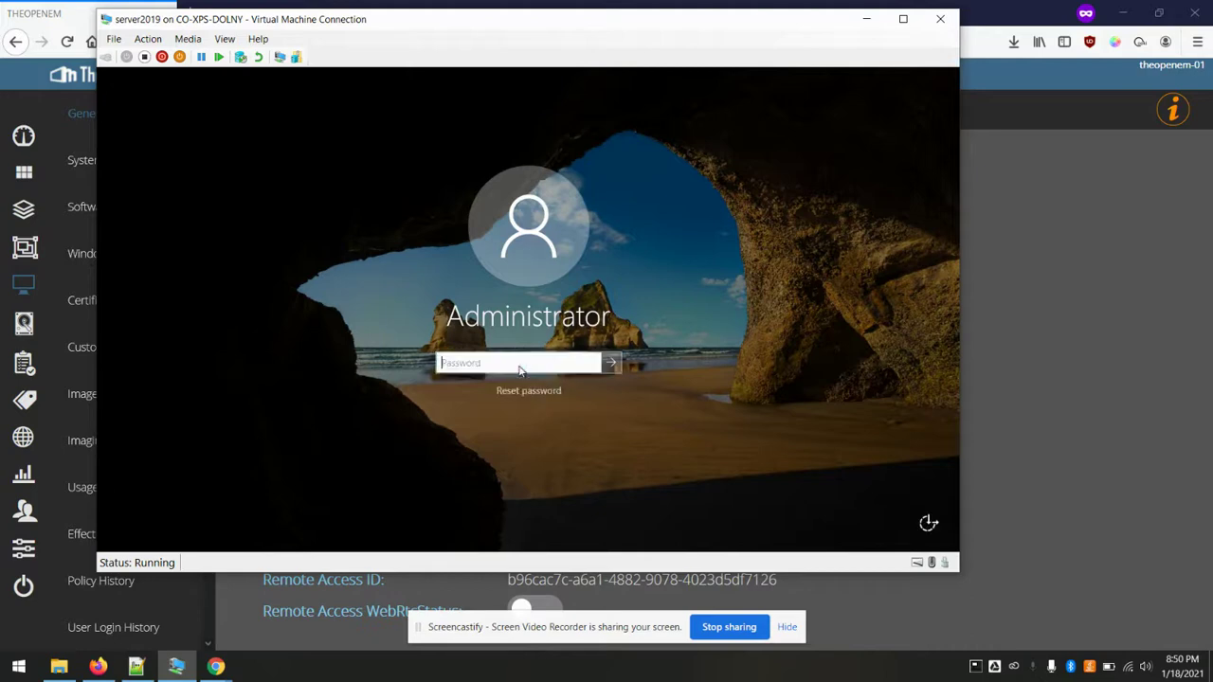
{"action": "type", "text": "•"}
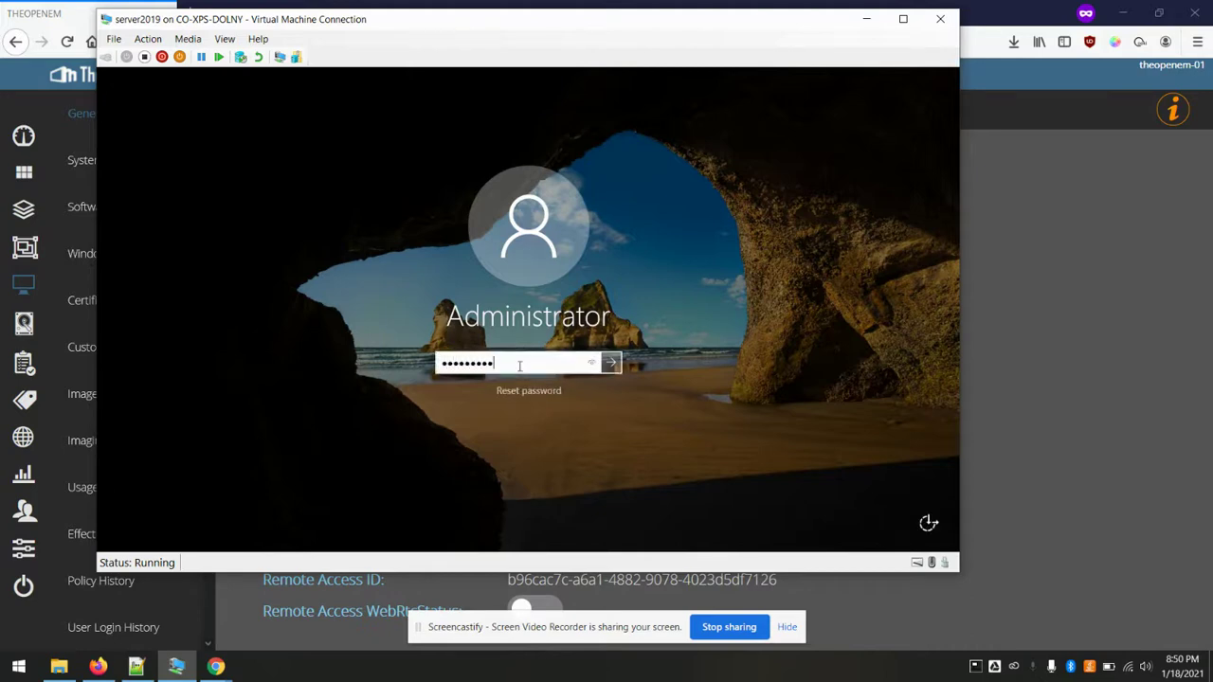
{"action": "key", "text": "Return"}
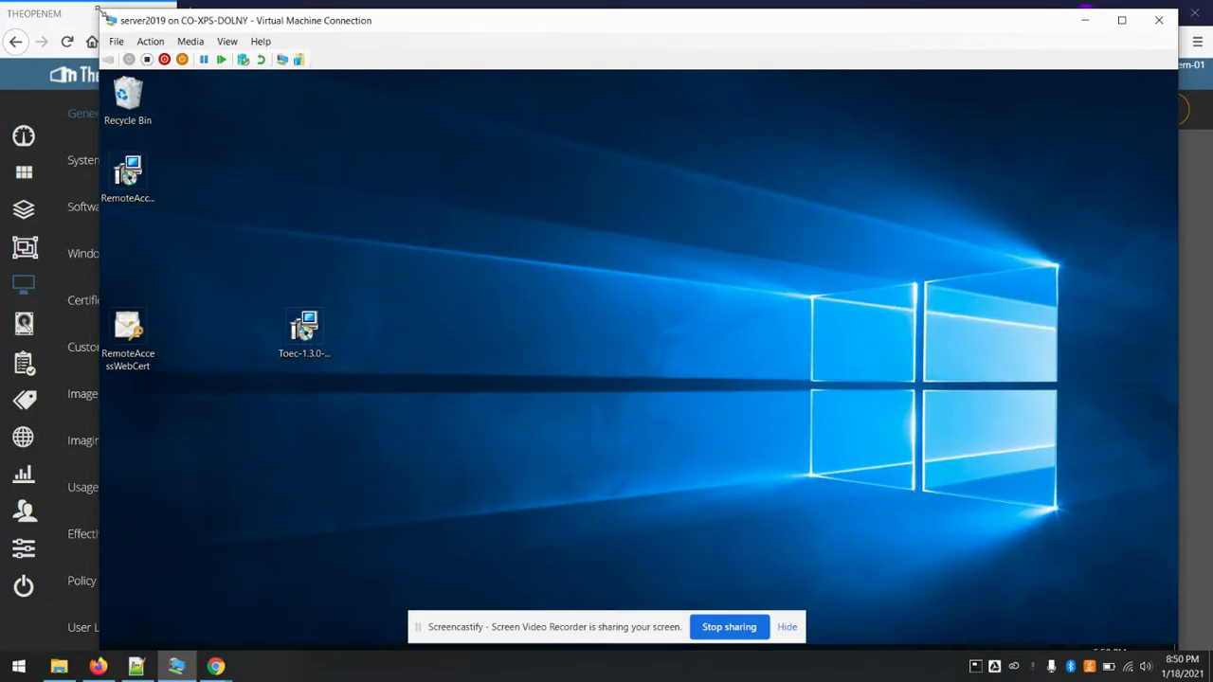
{"action": "left_click_drag", "start_coordinate": [100, 11], "coordinate": [197, 124]}
- Browse the server to C:\Program Files\Theopenem\Remotely in File Explorer
{"action": "left_click_drag", "start_coordinate": [688, 133], "coordinate": [609, 51]}
{"action": "left_click", "coordinate": [292, 579]}
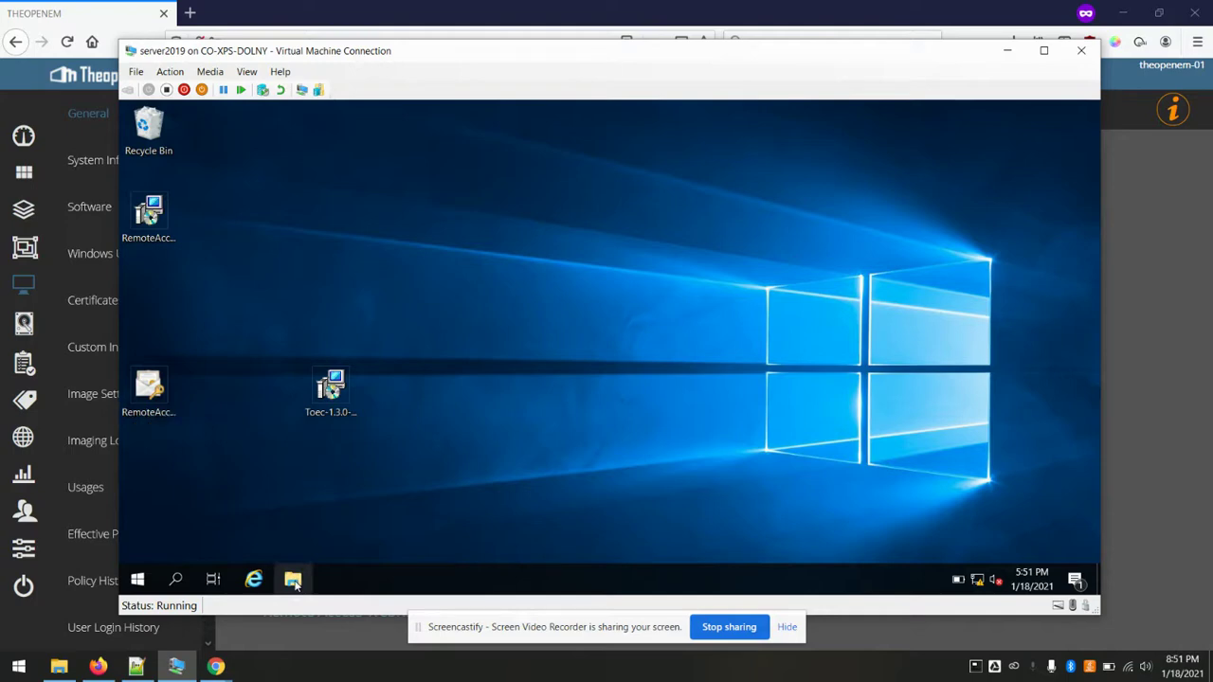
{"action": "left_click", "coordinate": [357, 293]}
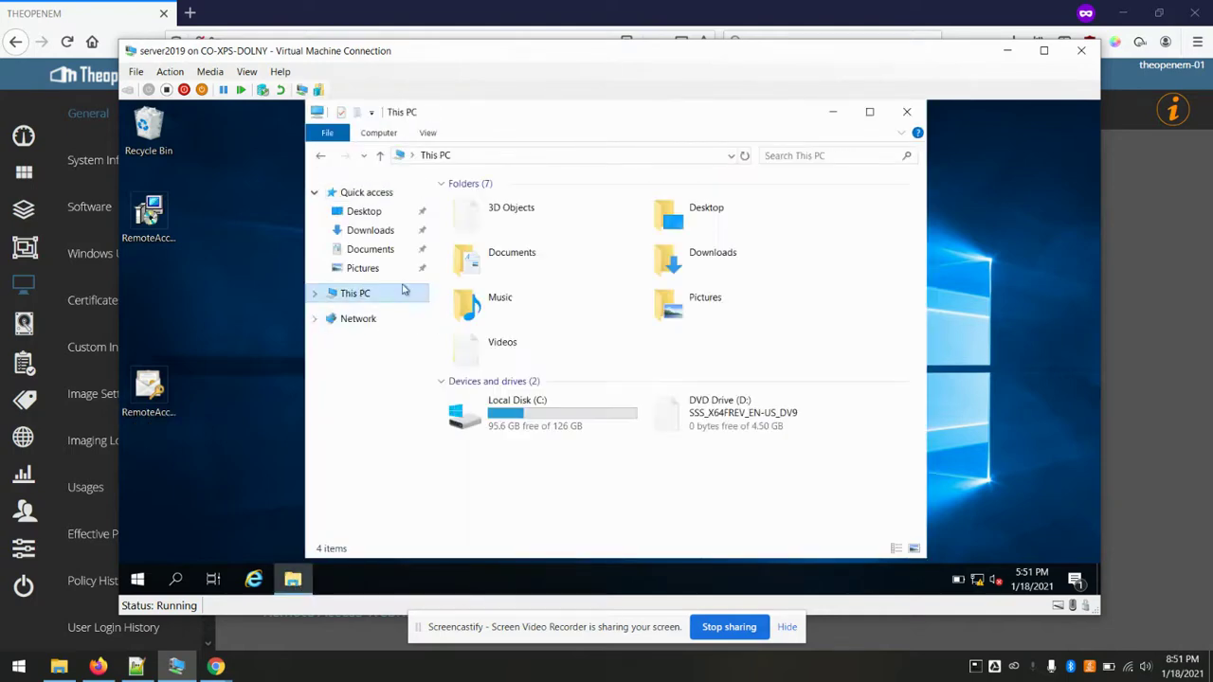
{"action": "left_click", "coordinate": [518, 421]}
{"action": "double_click", "coordinate": [517, 421]}
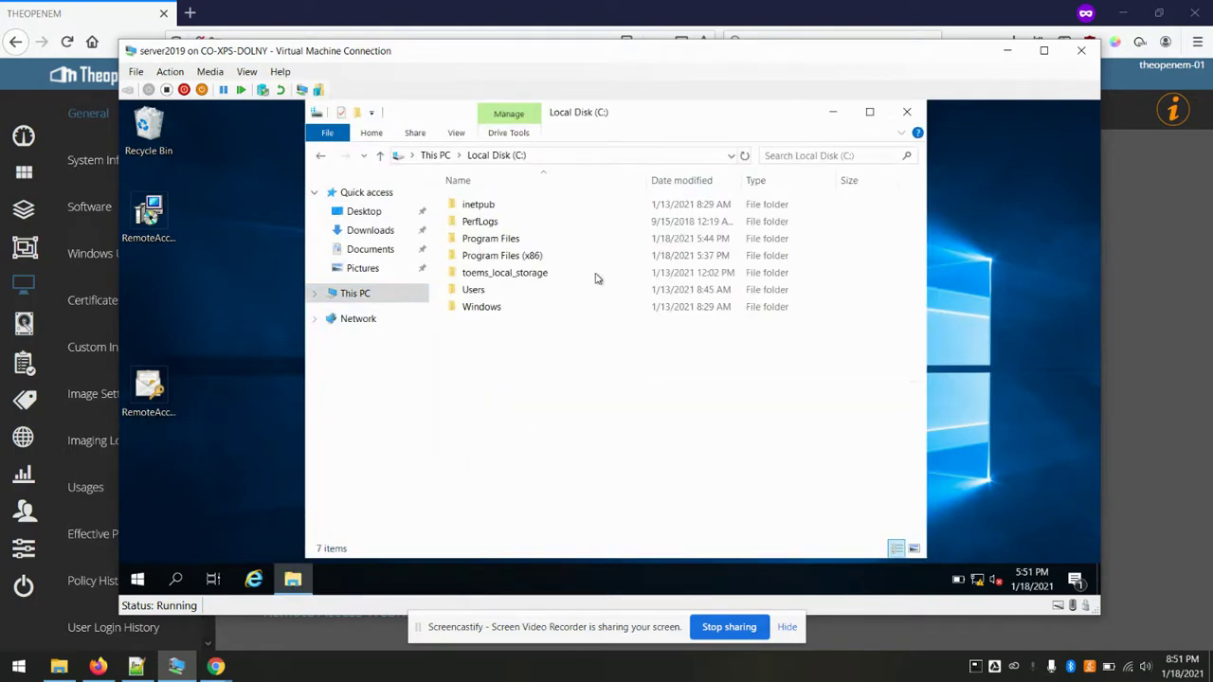
{"action": "double_click", "coordinate": [520, 240]}
{"action": "double_click", "coordinate": [503, 324]}
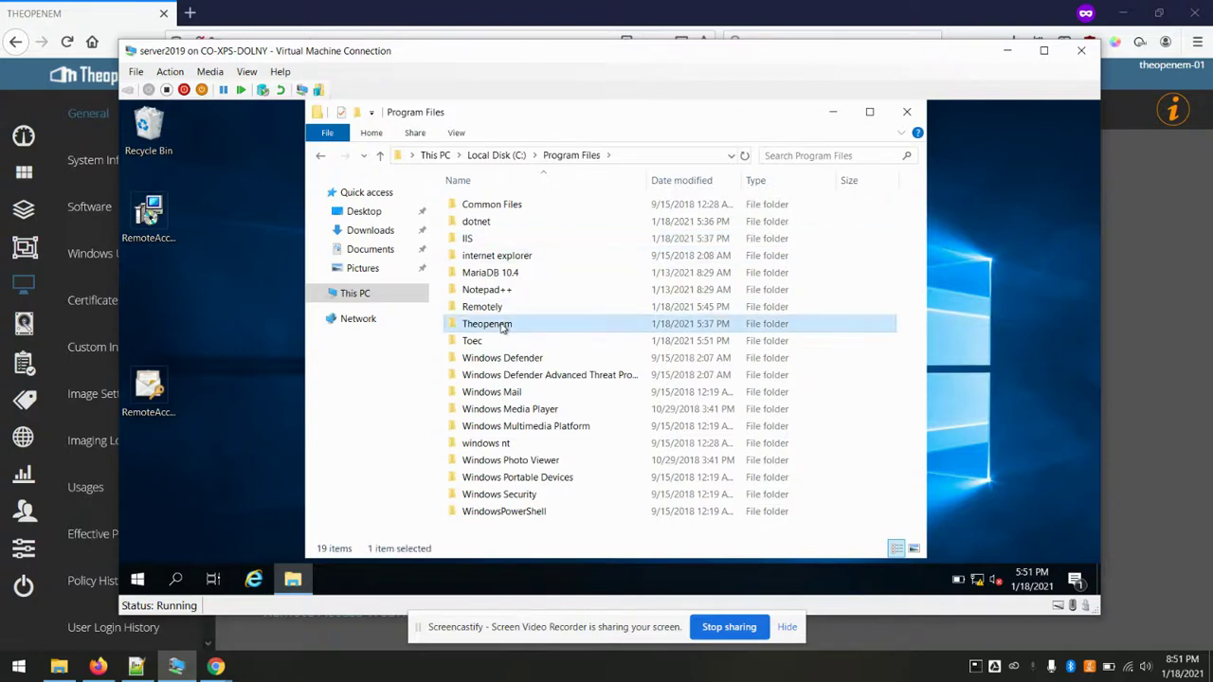
{"action": "double_click", "coordinate": [489, 210]}
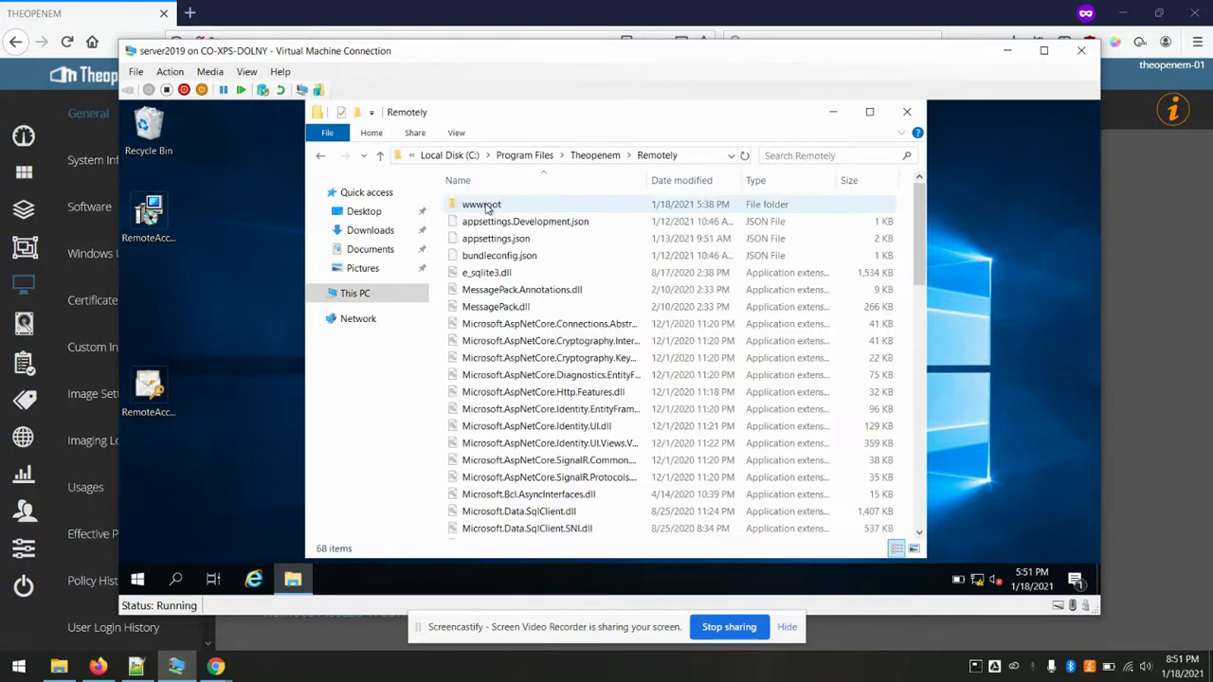
- Set EnforceAttendedAccess to false in appsettings.json with Notepad++, save, and close both windows
{"action": "left_click", "coordinate": [520, 243]}
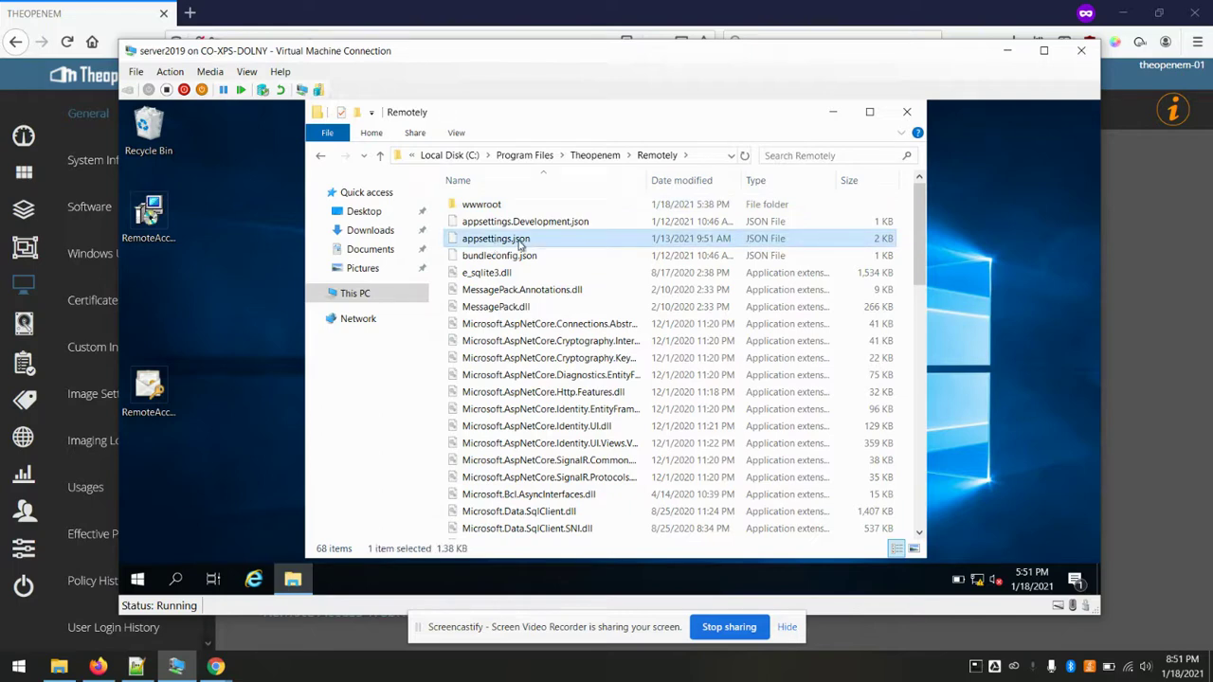
{"action": "right_click", "coordinate": [519, 242]}
{"action": "left_click", "coordinate": [583, 268]}
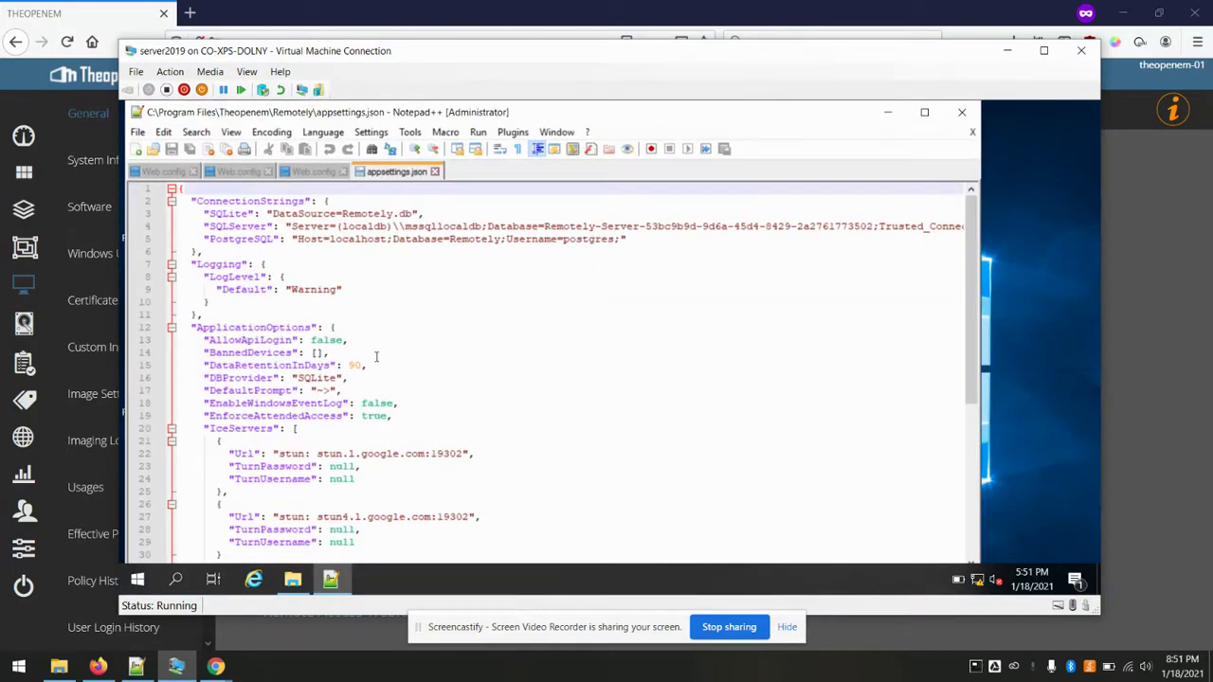
{"action": "left_click", "coordinate": [382, 416]}
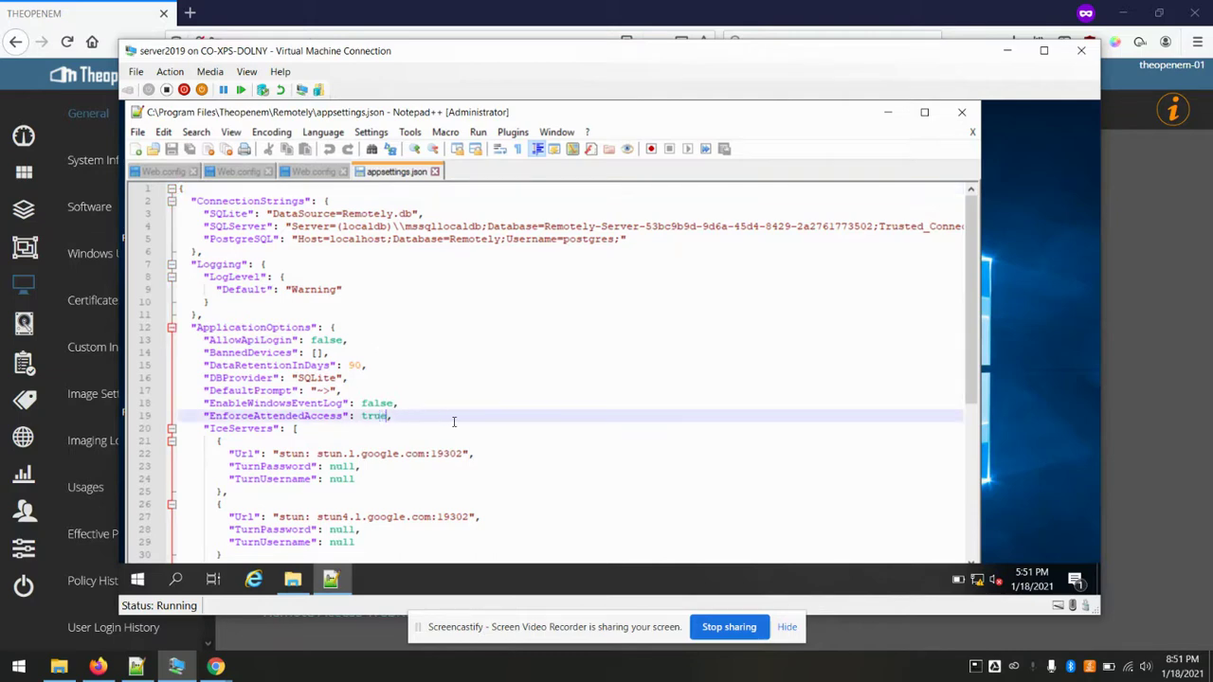
{"action": "key", "text": "BackSpace"}
{"action": "key", "text": "BackSpace"}
{"action": "key", "text": "BackSpace"}
{"action": "key", "text": "BackSpace"}
{"action": "key", "text": "BackSpace"}
{"action": "type", "text": "false,"}
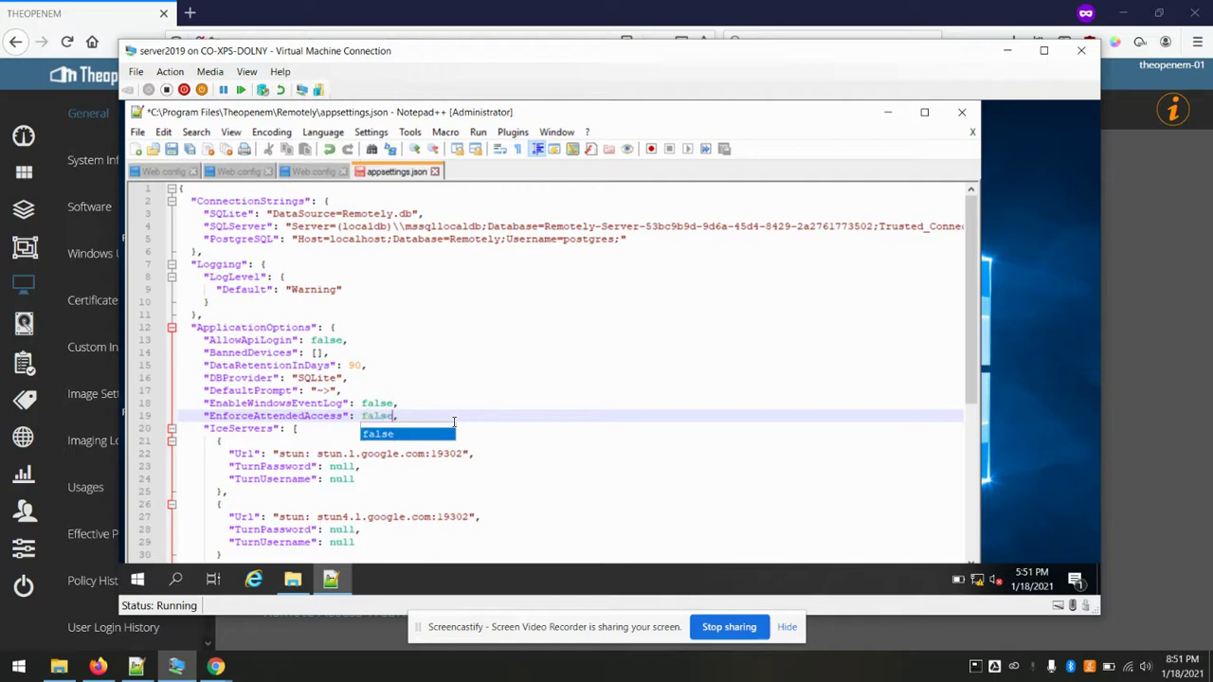
{"action": "left_click", "coordinate": [503, 391]}
{"action": "key", "text": "ctrl+s"}
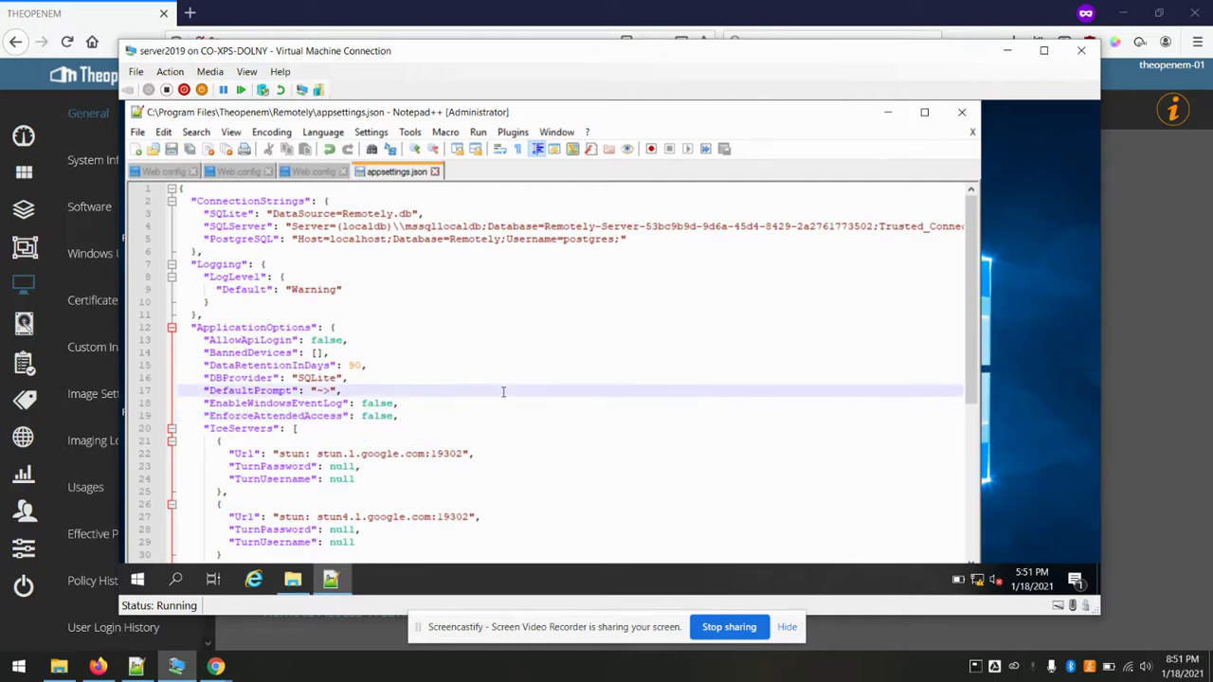
{"action": "left_click", "coordinate": [962, 112]}
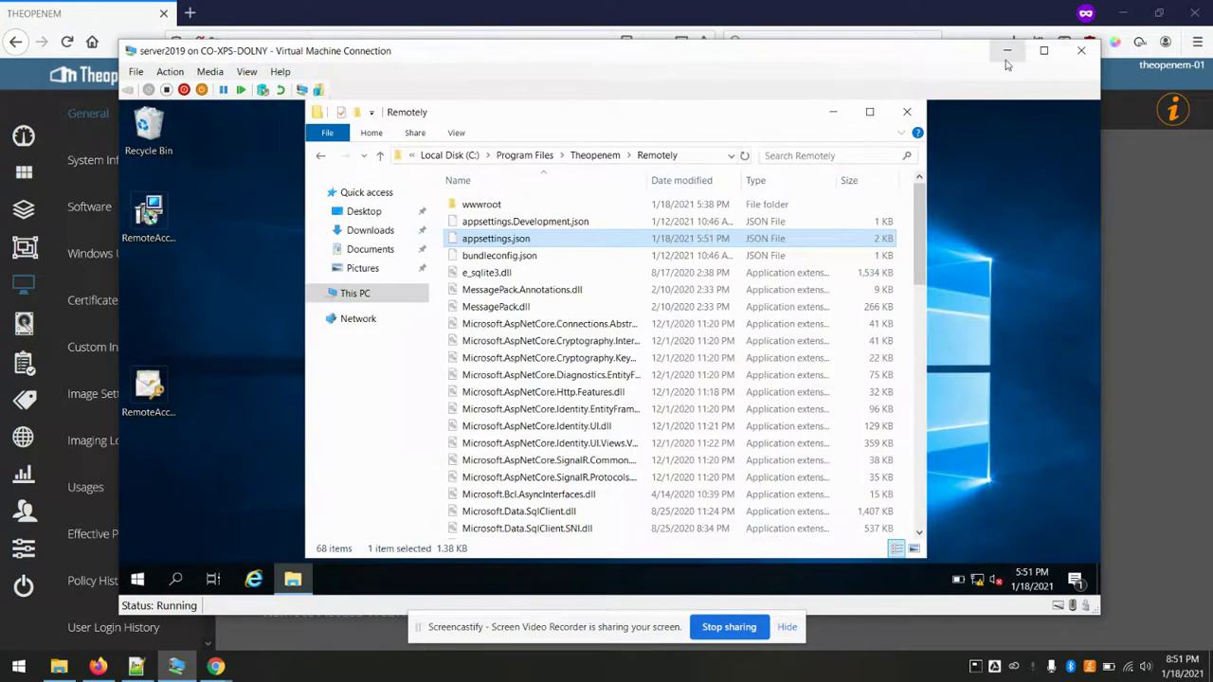
{"action": "left_click", "coordinate": [906, 111]}
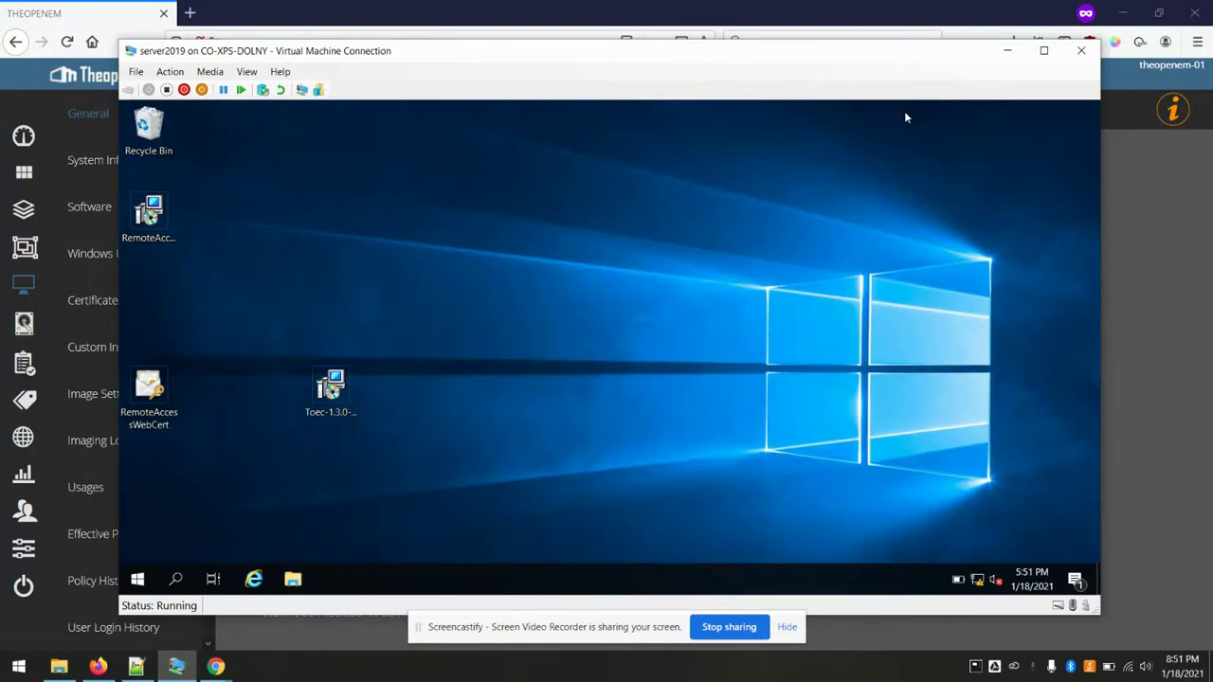
- Turn on Remote Access WebRtc Status and start a Remote Control session to the computer
{"action": "left_click", "coordinate": [908, 6]}
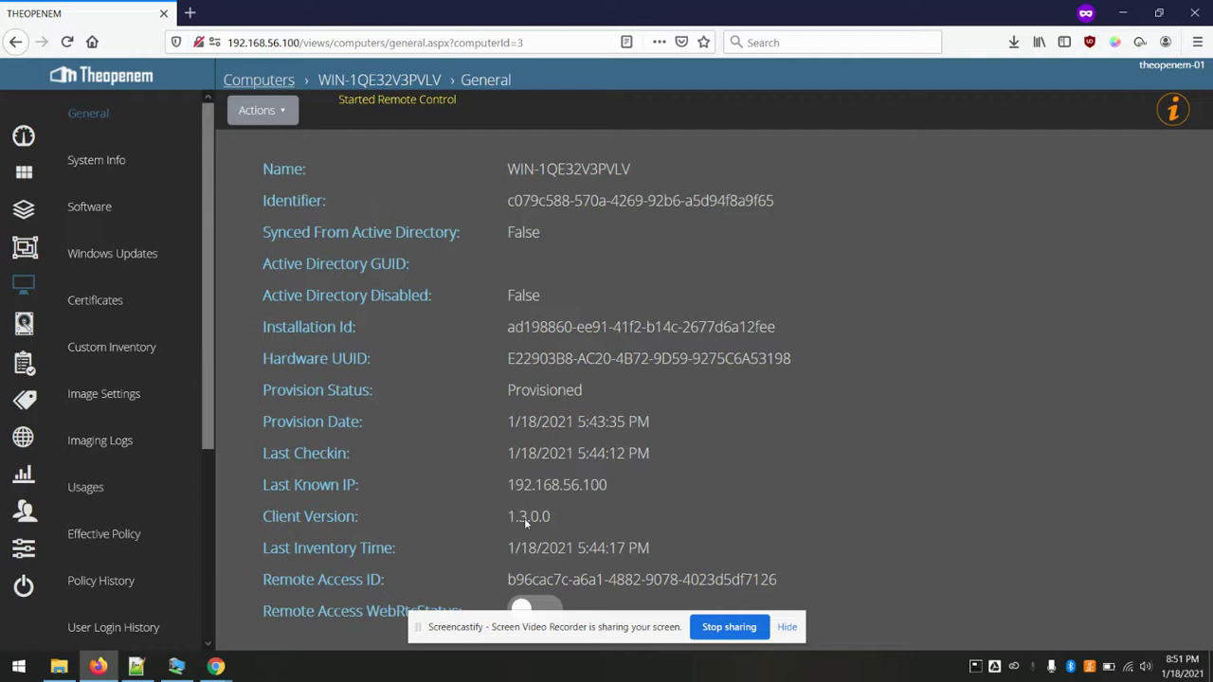
{"action": "left_click", "coordinate": [530, 607]}
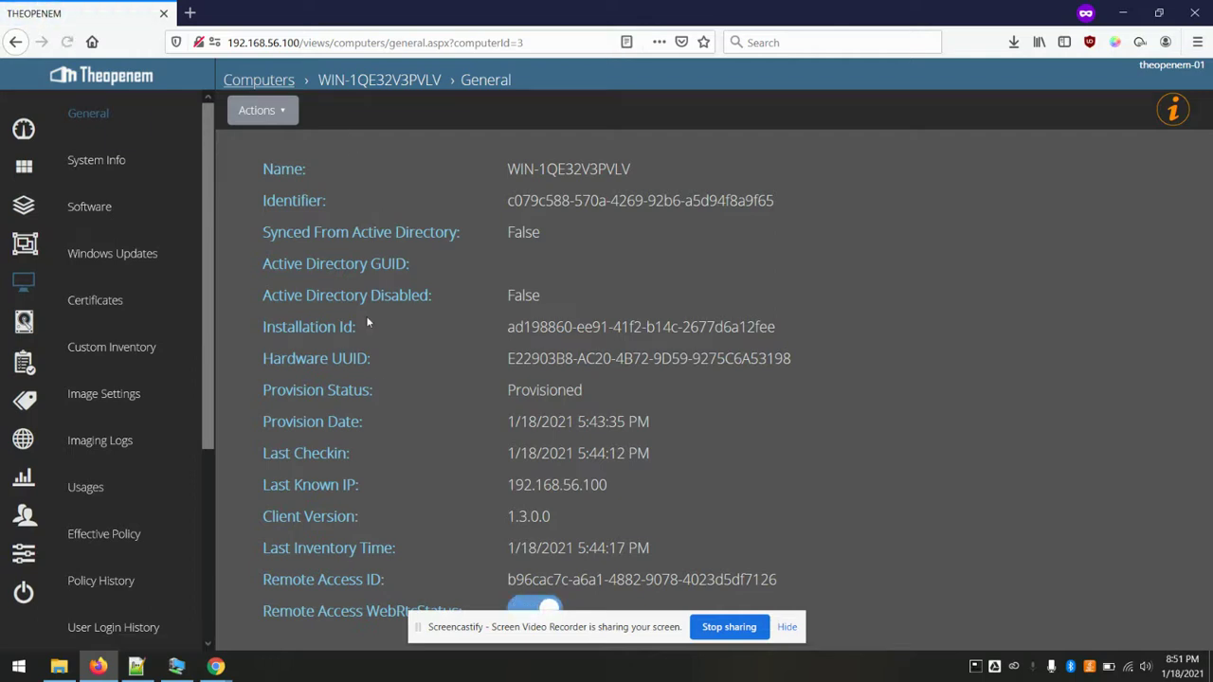
{"action": "left_click", "coordinate": [280, 111]}
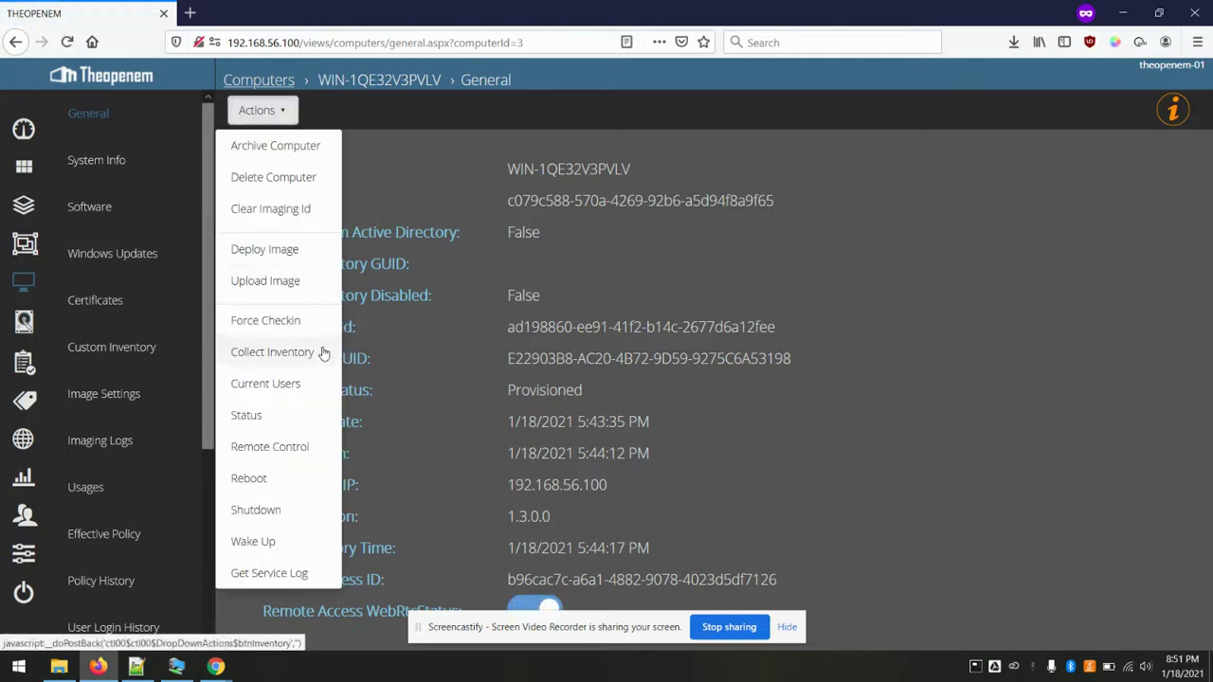
{"action": "left_click", "coordinate": [282, 451]}
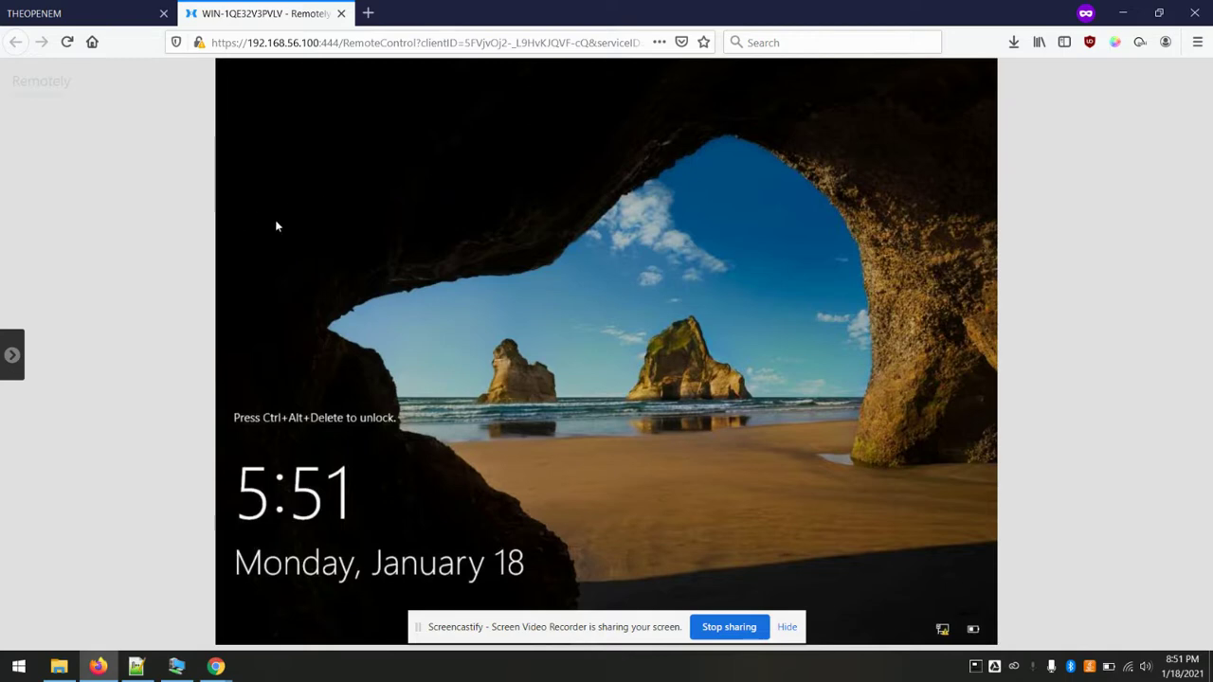
- Send Ctrl+Alt+Del in Remotely and sign in with the Administrator password
{"action": "left_click", "coordinate": [12, 355]}
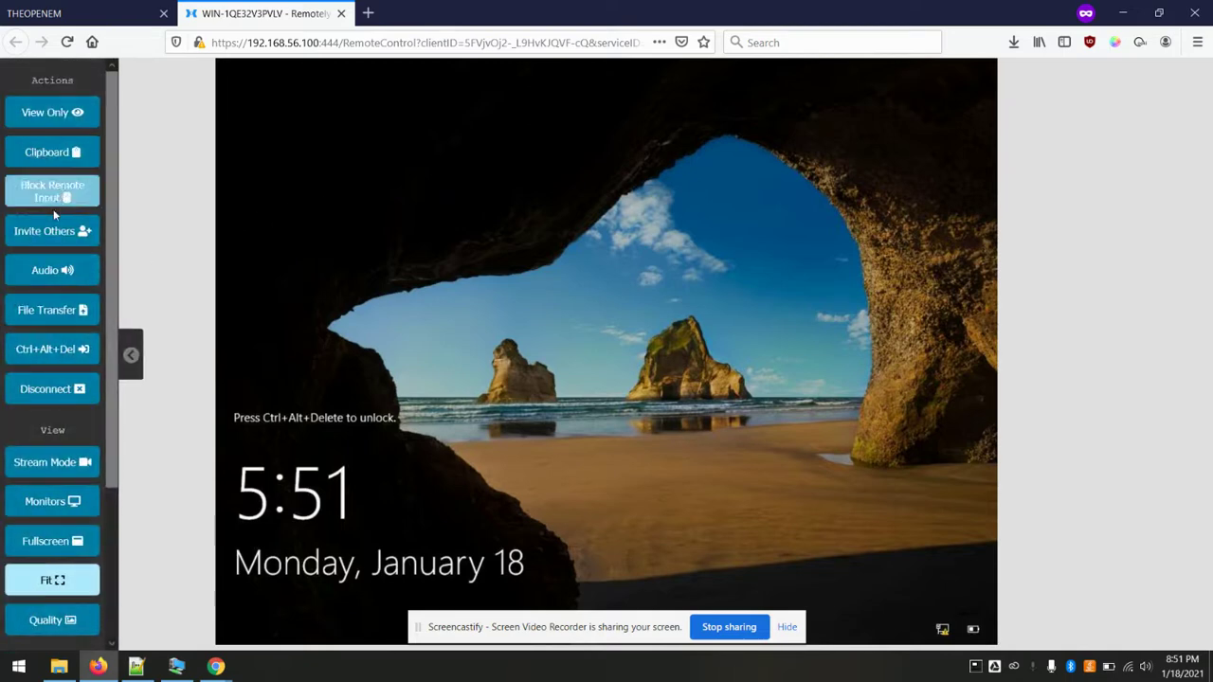
{"action": "left_click", "coordinate": [40, 351]}
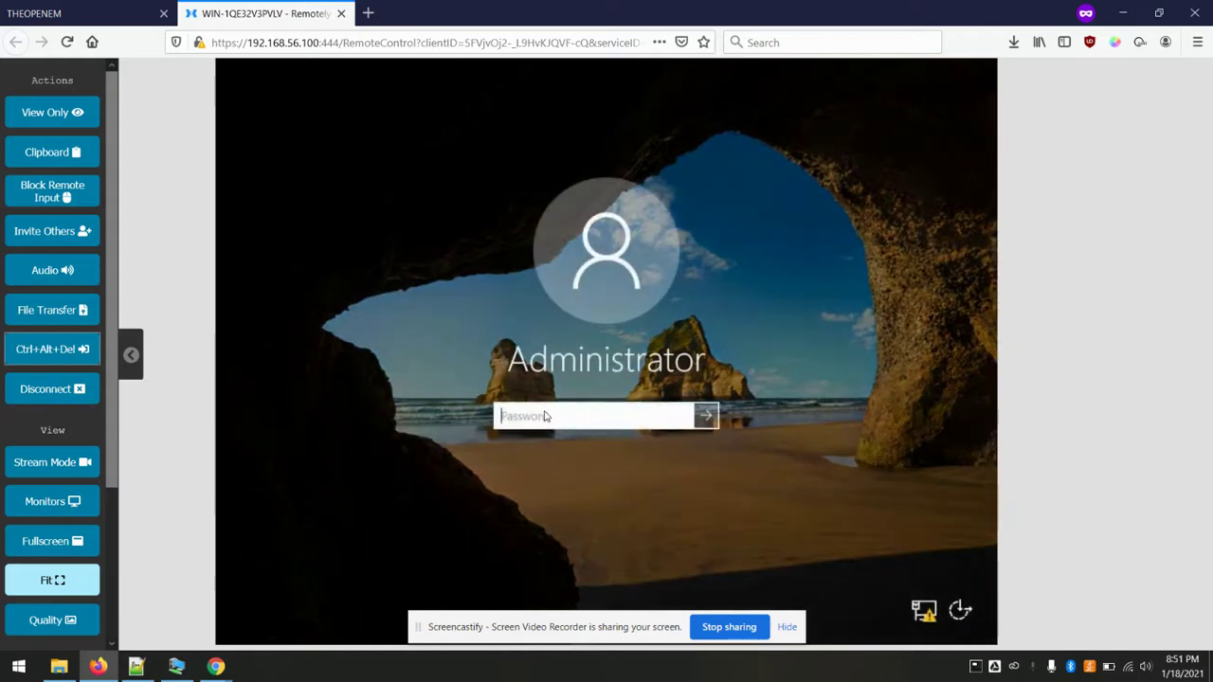
{"action": "type", "text": "*********"}
{"action": "key", "text": "Return"}
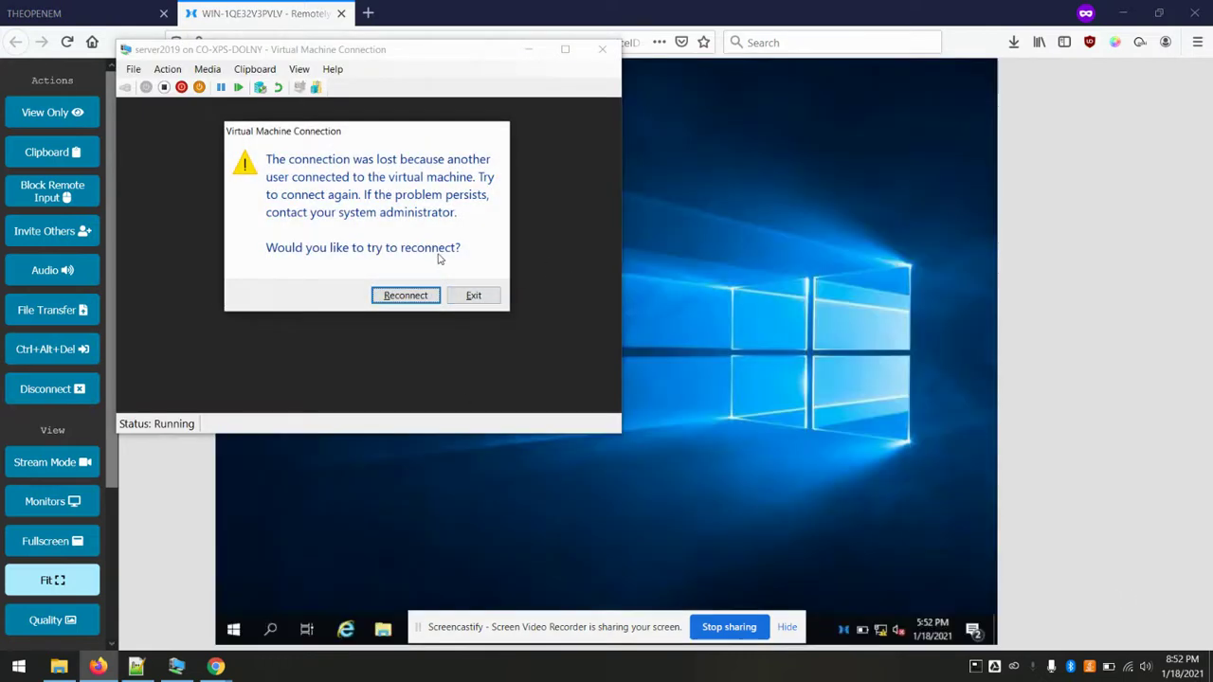
- Dismiss the lost-connection warning and close the Remotely session tab
{"action": "left_click", "coordinate": [474, 295]}
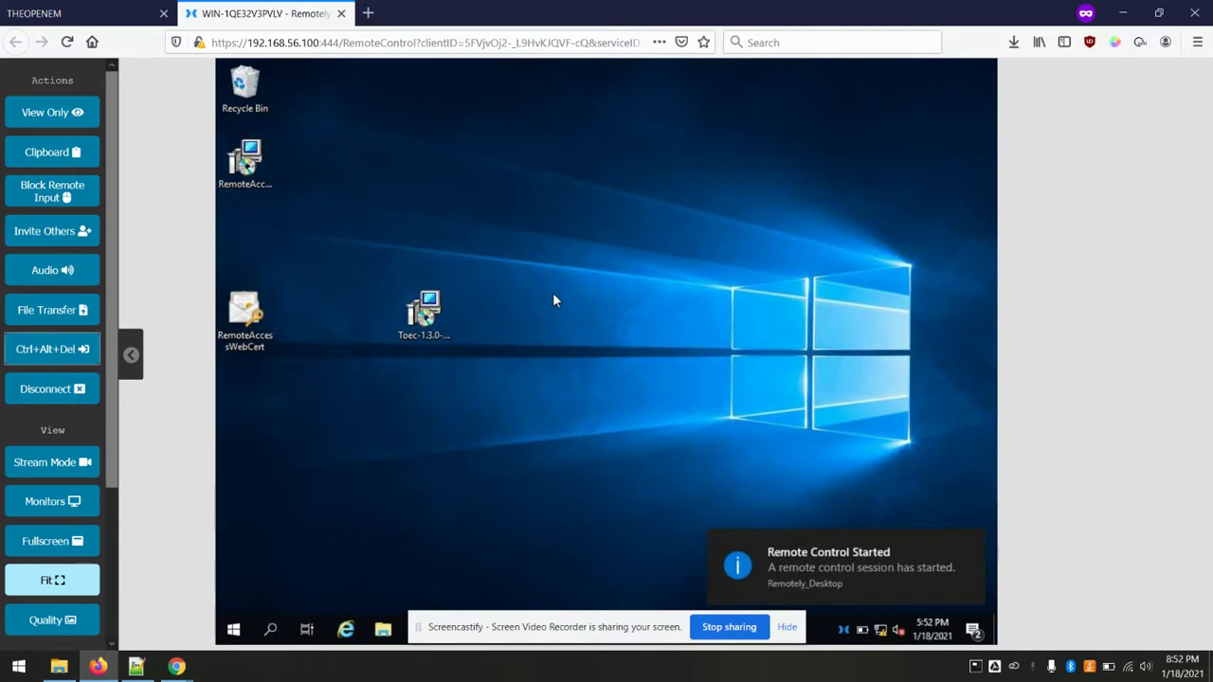
{"action": "left_click", "coordinate": [131, 356]}
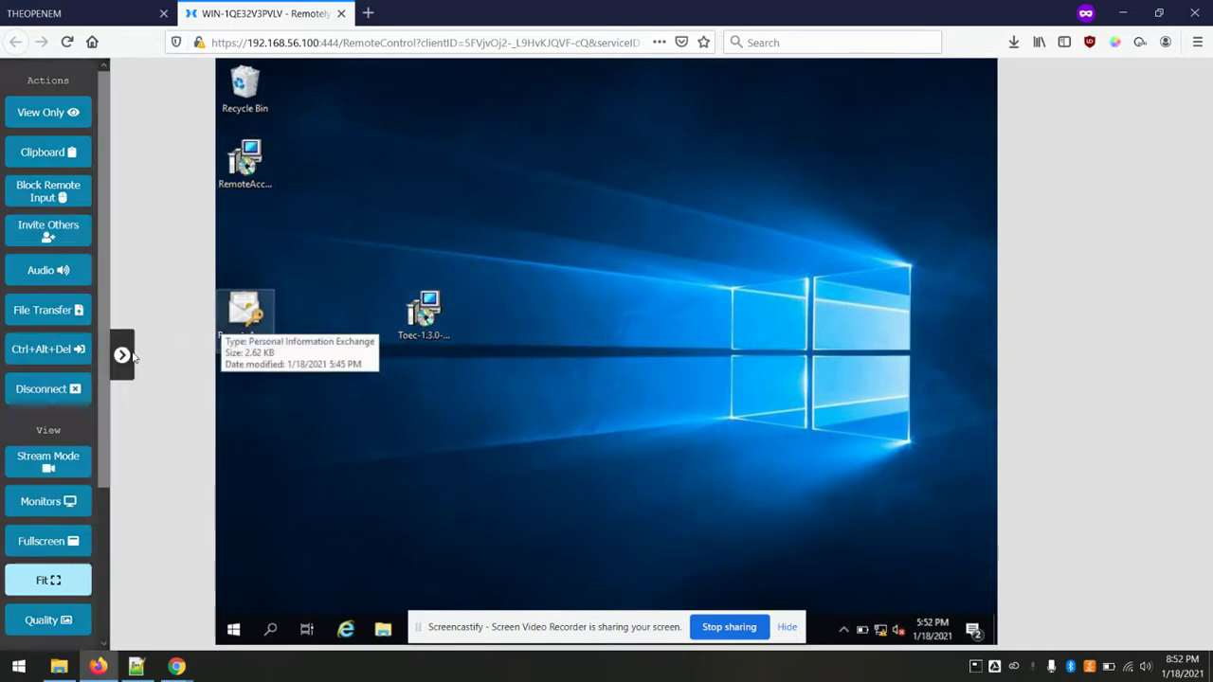
{"action": "left_click", "coordinate": [341, 14]}
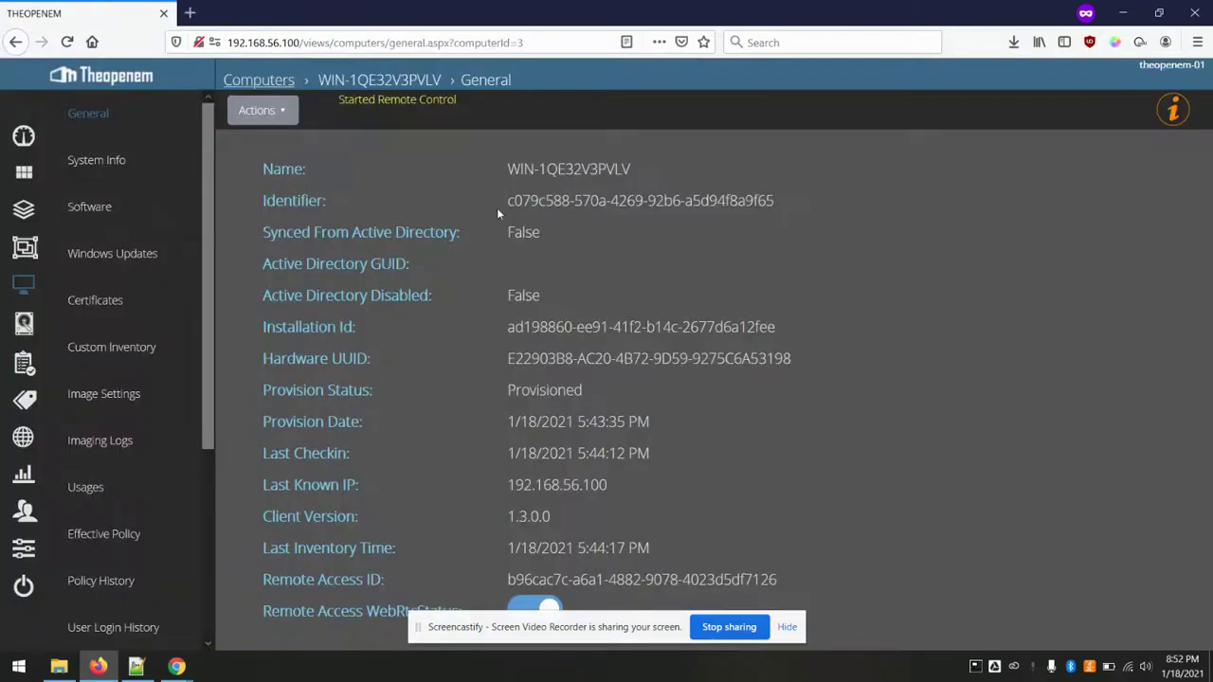
- Launch another Remote Control session to WIN-1QE32V3PVLV from the computer's Actions menu
{"action": "left_click", "coordinate": [284, 111]}
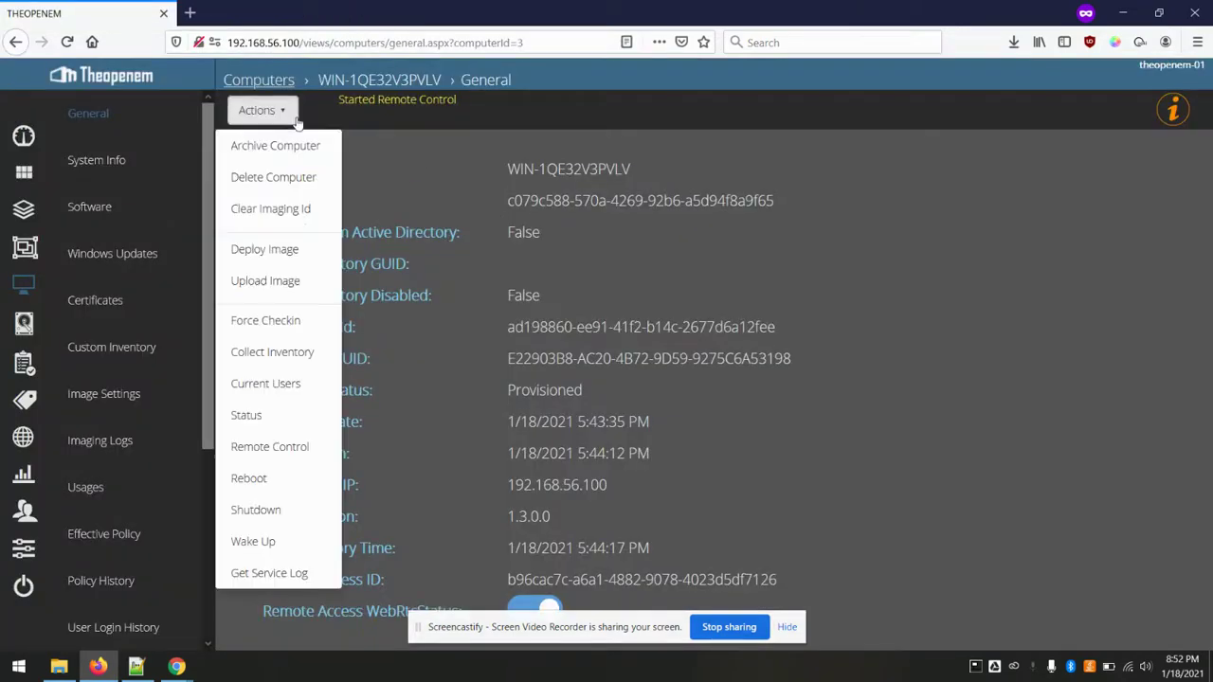
{"action": "left_click", "coordinate": [268, 442]}
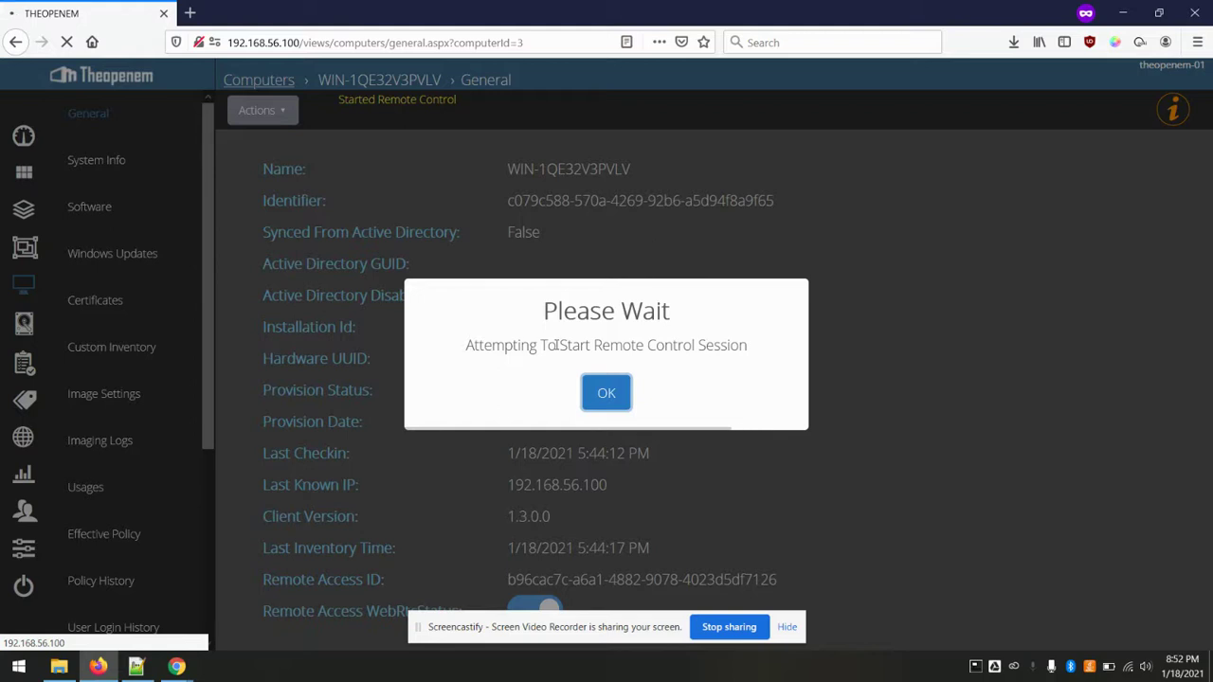